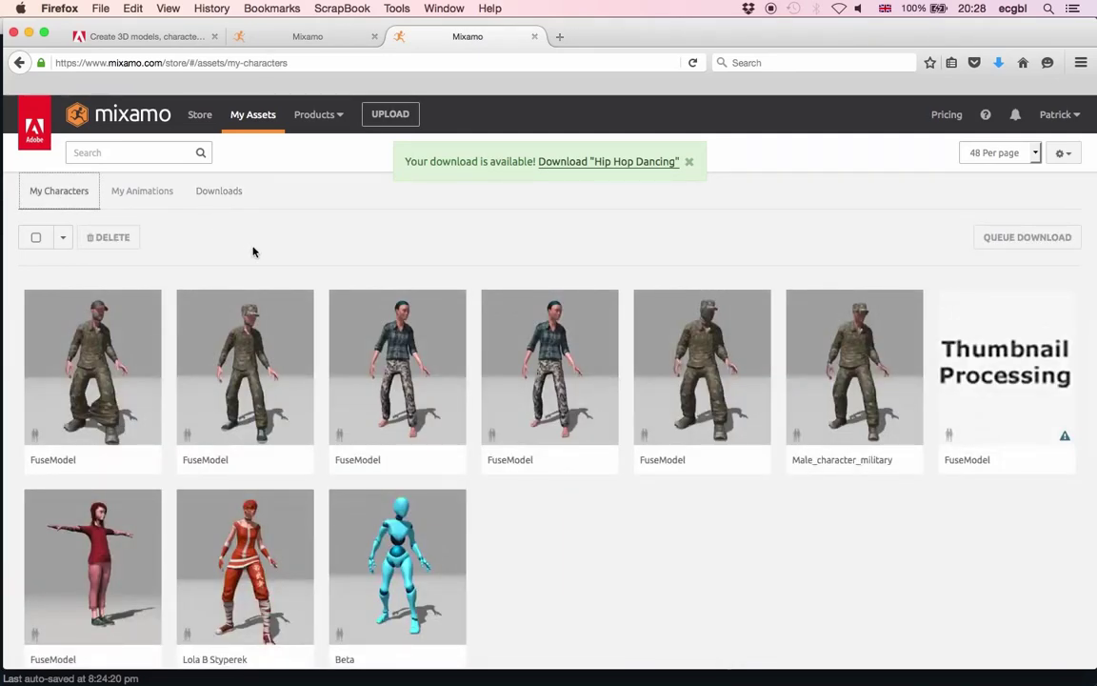
- Select the first FuseModel thumbnail in My Characters to open its preview
{"action": "mouse_move", "coordinate": [134, 352]}
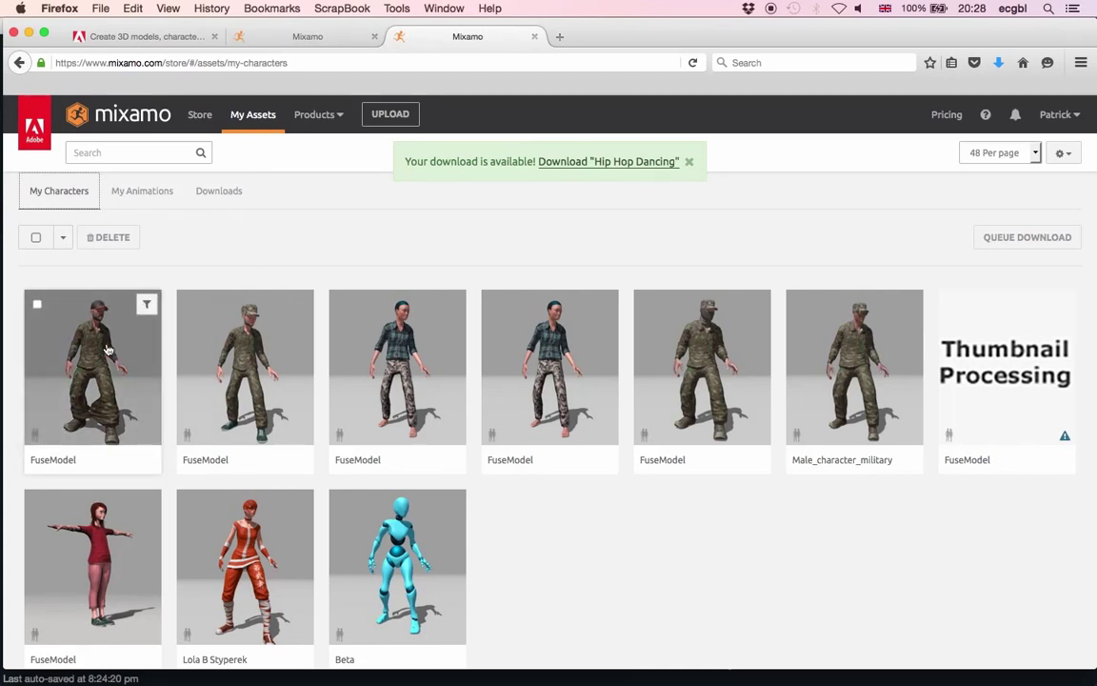
{"action": "left_click", "coordinate": [107, 350]}
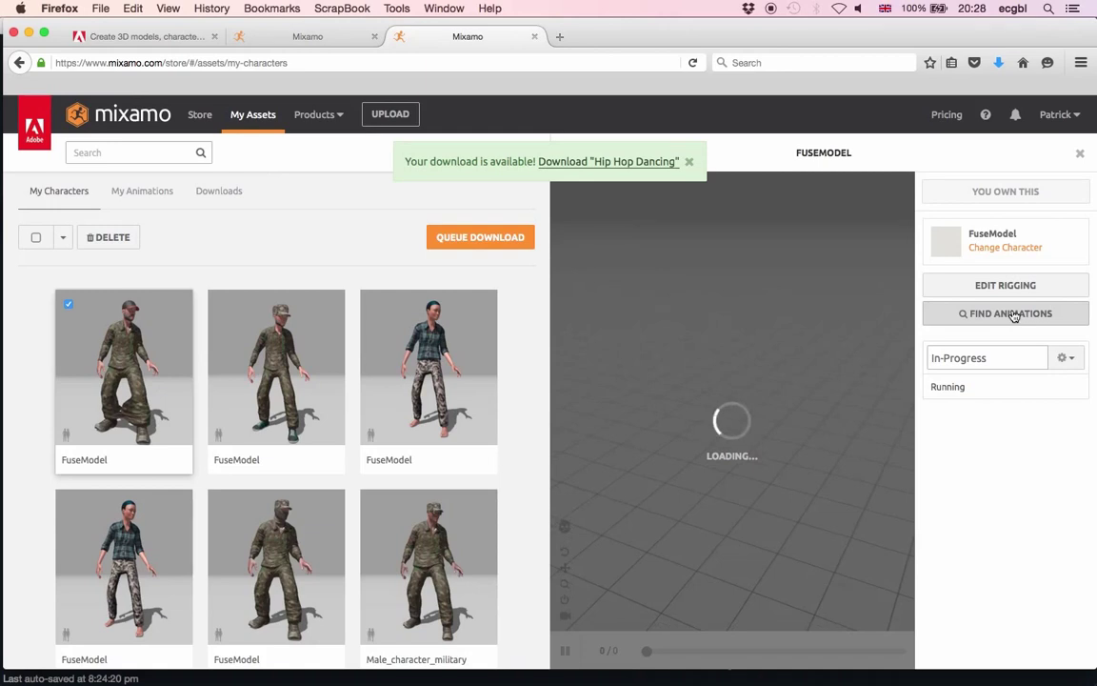
- Apply the Running animation to FuseModel and add it to My Animations
{"action": "left_click", "coordinate": [1014, 316]}
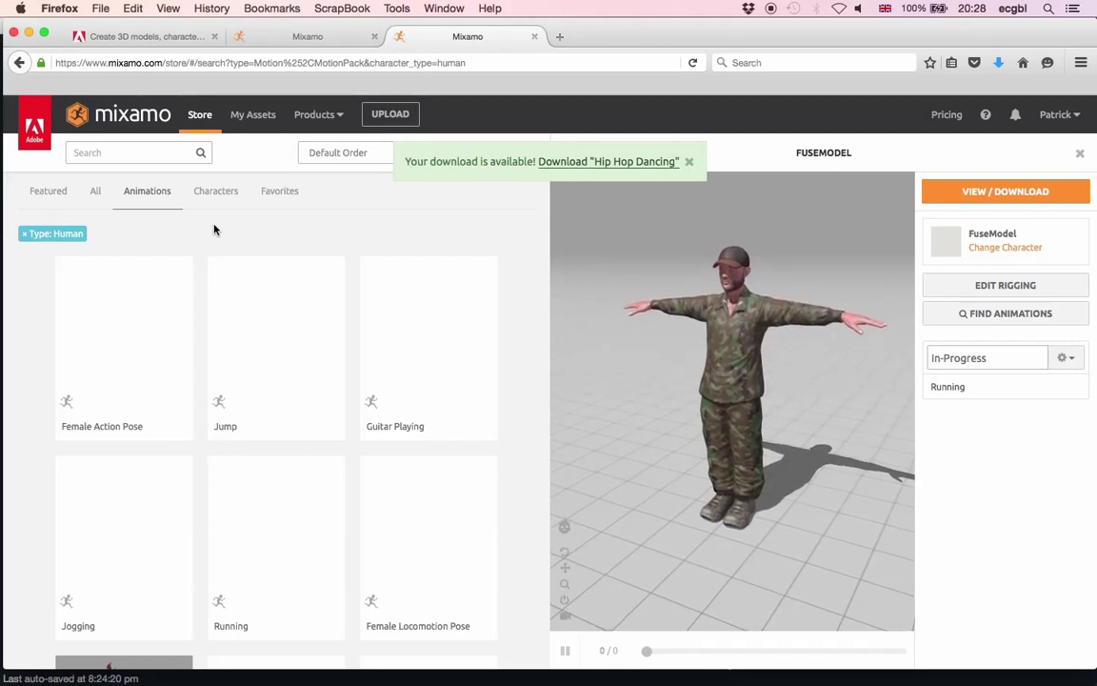
{"action": "left_click", "coordinate": [281, 505]}
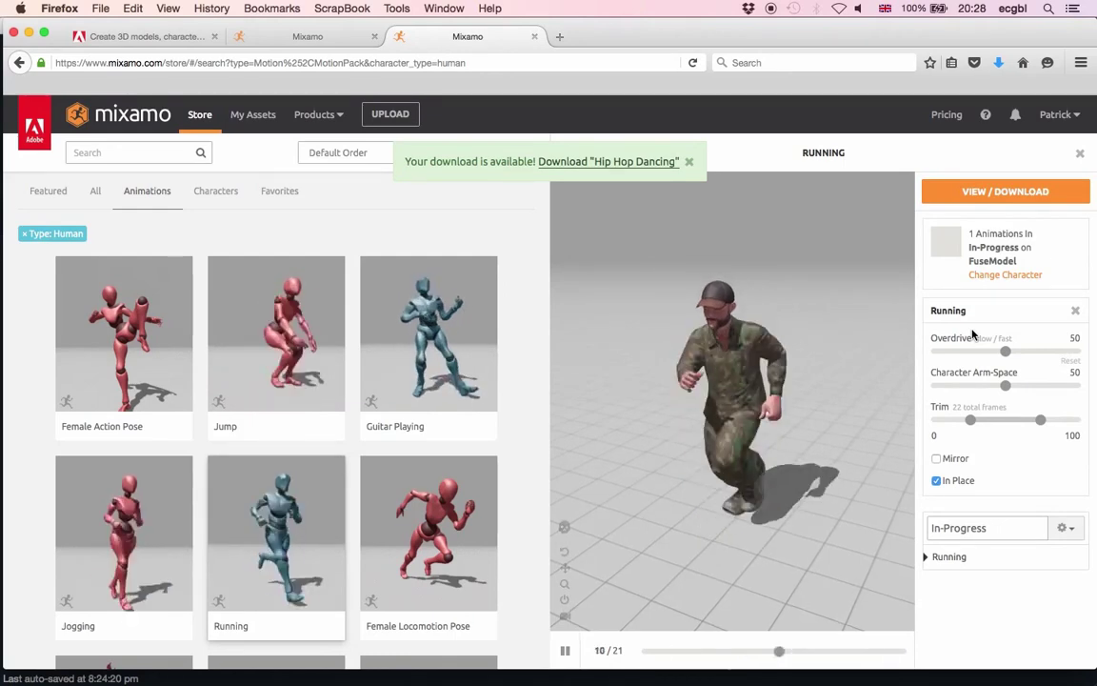
{"action": "left_click", "coordinate": [1002, 192]}
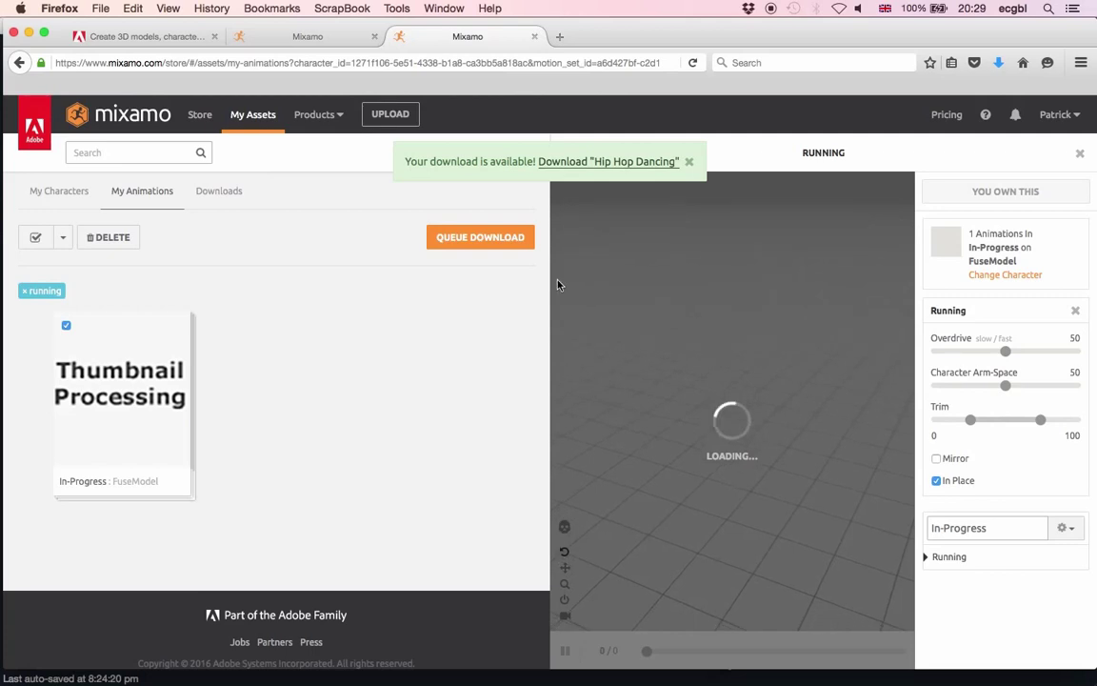
- Queue the Running animation pack for download in FBX for Unity (.fbx) format
{"action": "left_click", "coordinate": [464, 239]}
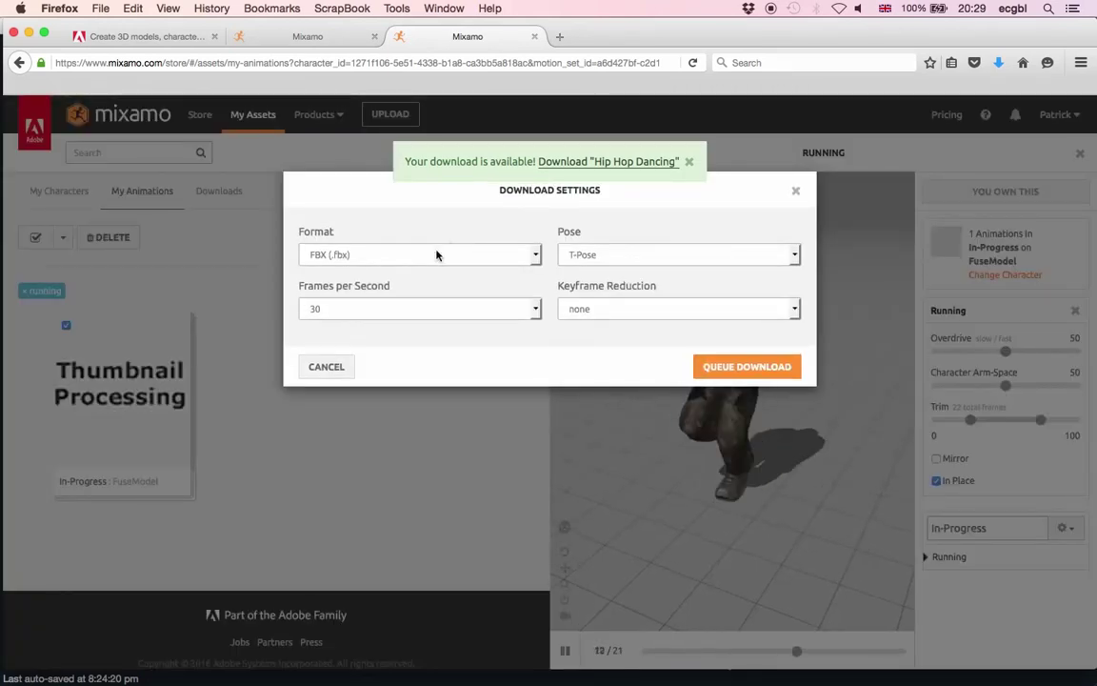
{"action": "left_click", "coordinate": [437, 253]}
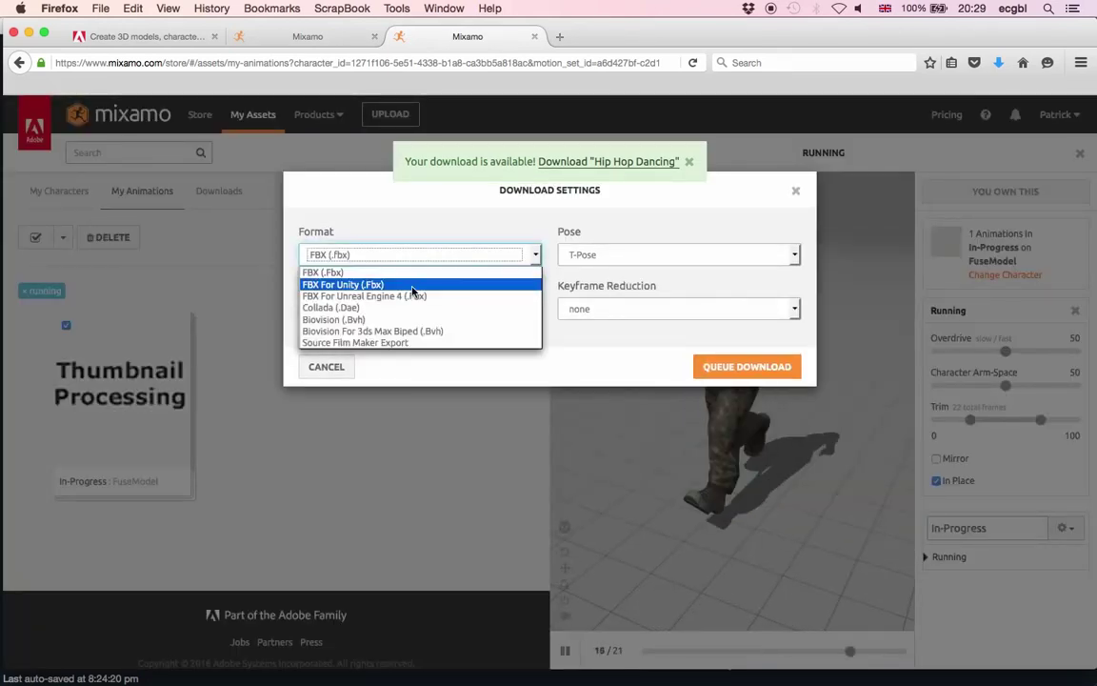
{"action": "left_click", "coordinate": [411, 286]}
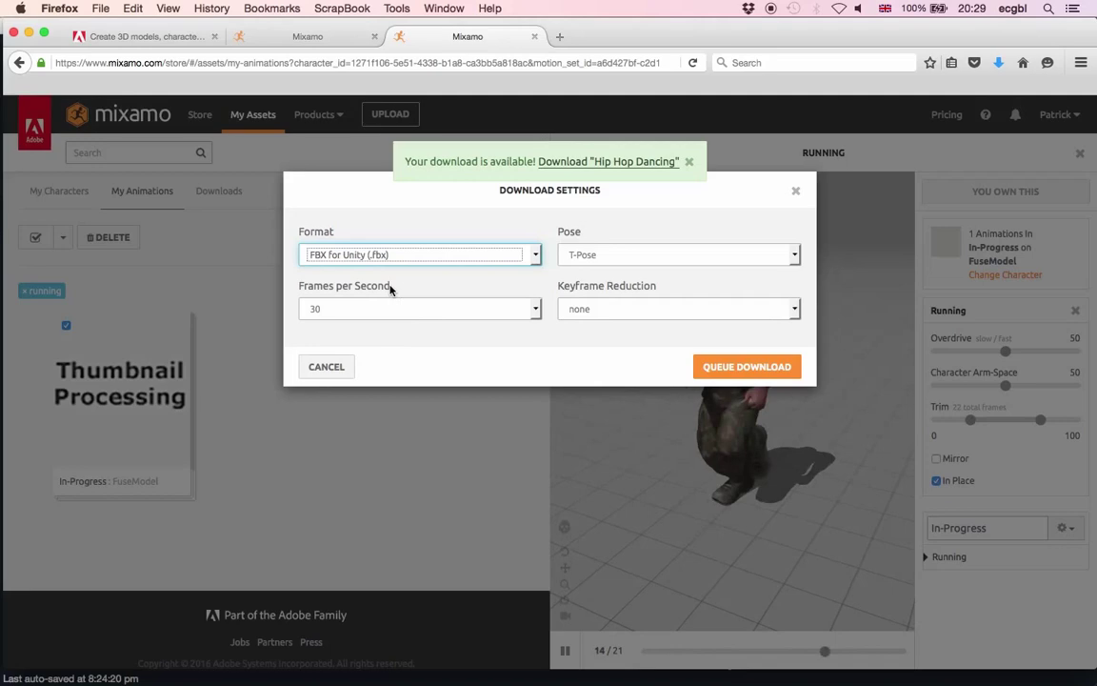
{"action": "left_click", "coordinate": [737, 370]}
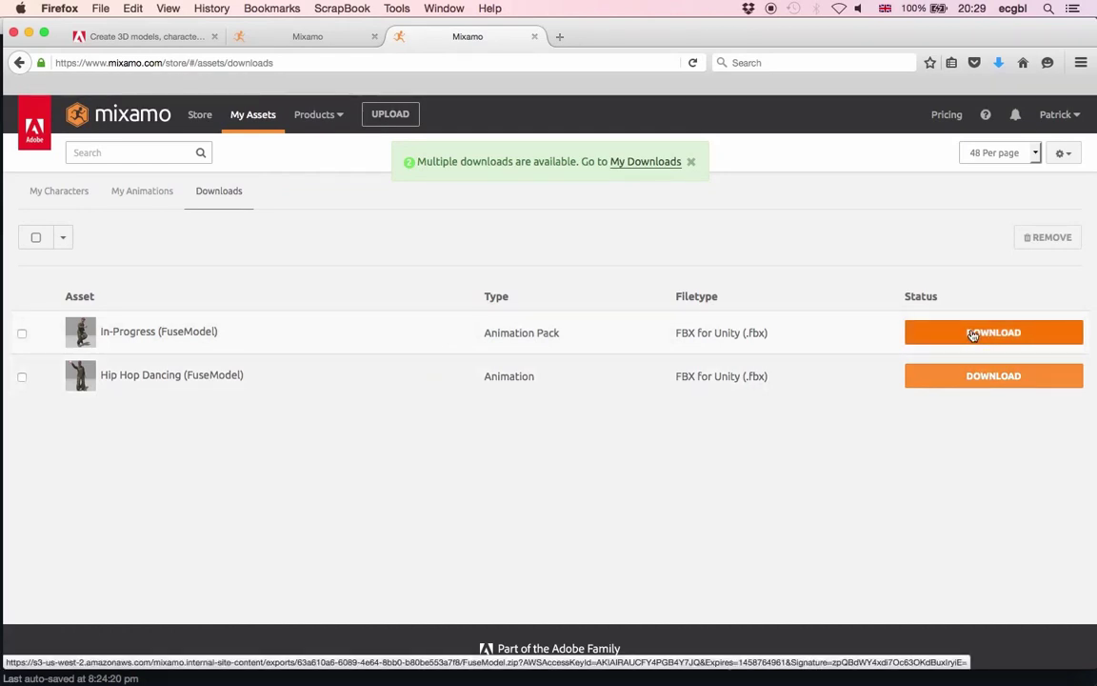
- Download the In-Progress pack as FuseModel.zip into models and show Firefox's recent downloads
{"action": "left_click", "coordinate": [972, 334]}
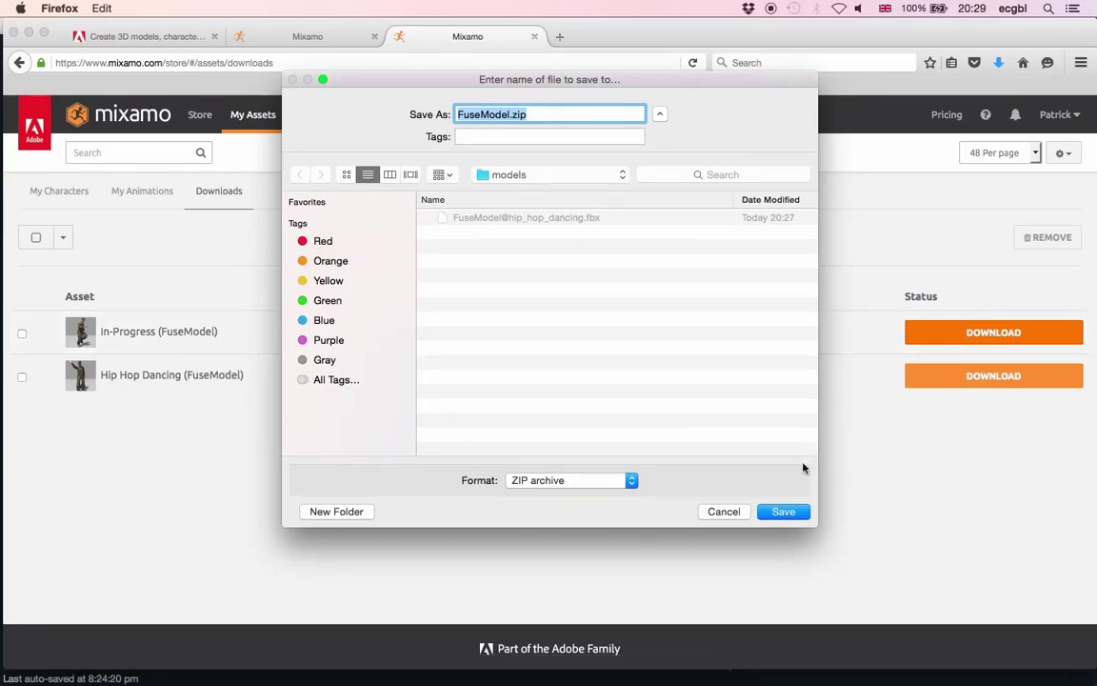
{"action": "left_click", "coordinate": [783, 512]}
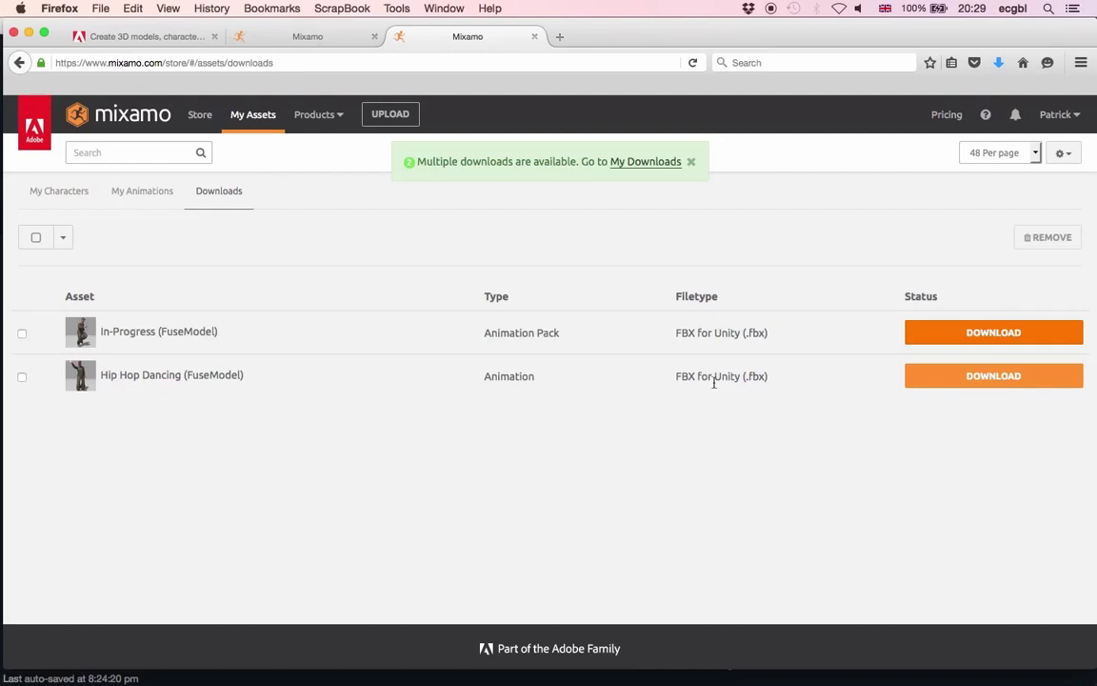
{"action": "mouse_move", "coordinate": [993, 112]}
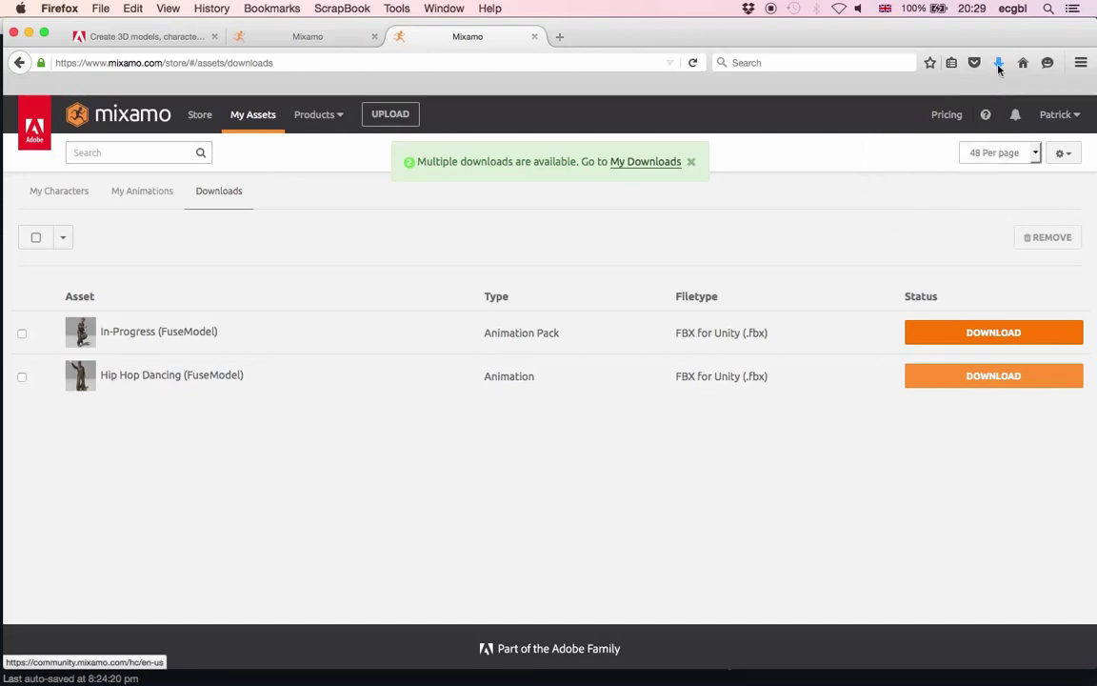
{"action": "left_click", "coordinate": [998, 63]}
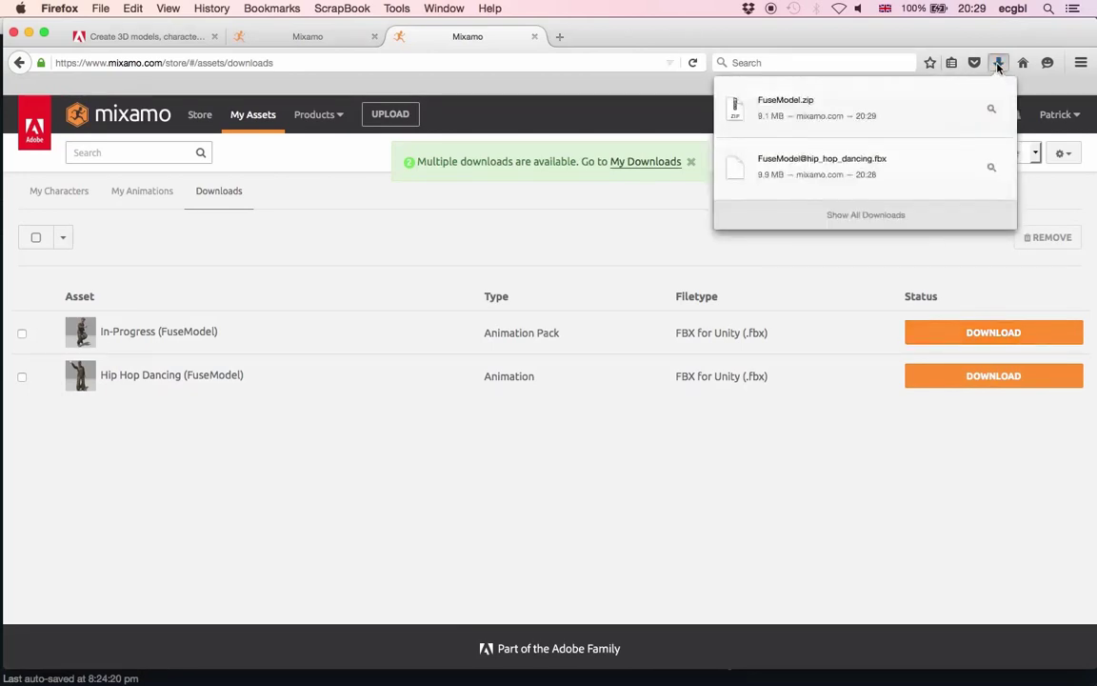
- Show FuseModel.zip in Finder, then switch to the Unity project
{"action": "left_click", "coordinate": [991, 113]}
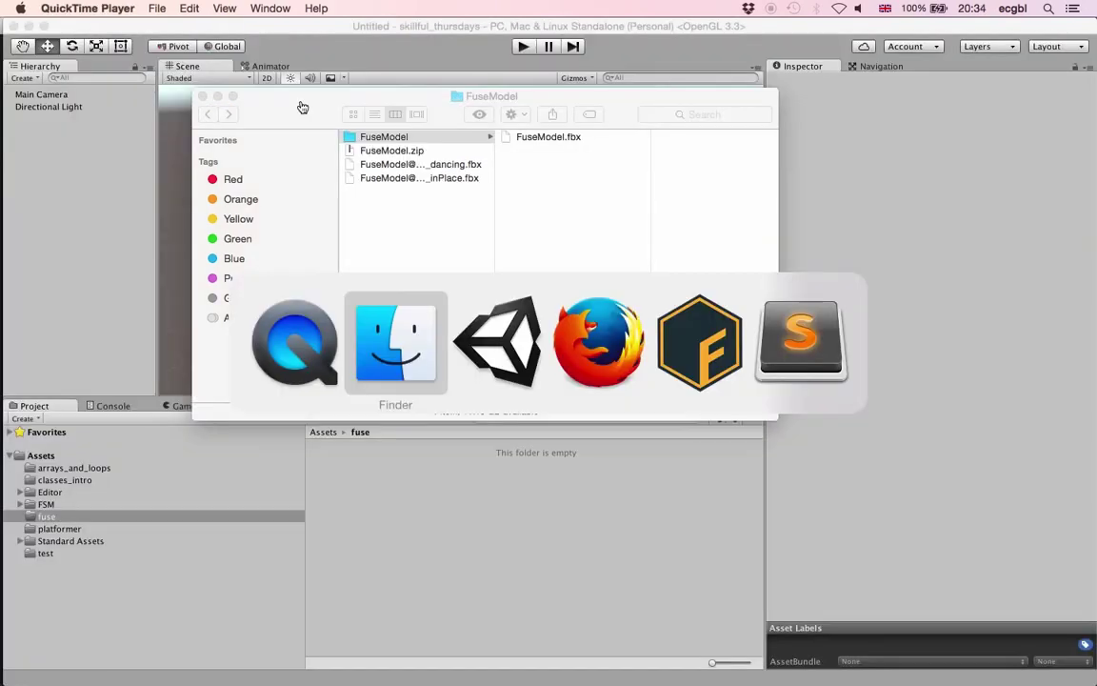
{"action": "key", "text": "super+Tab"}
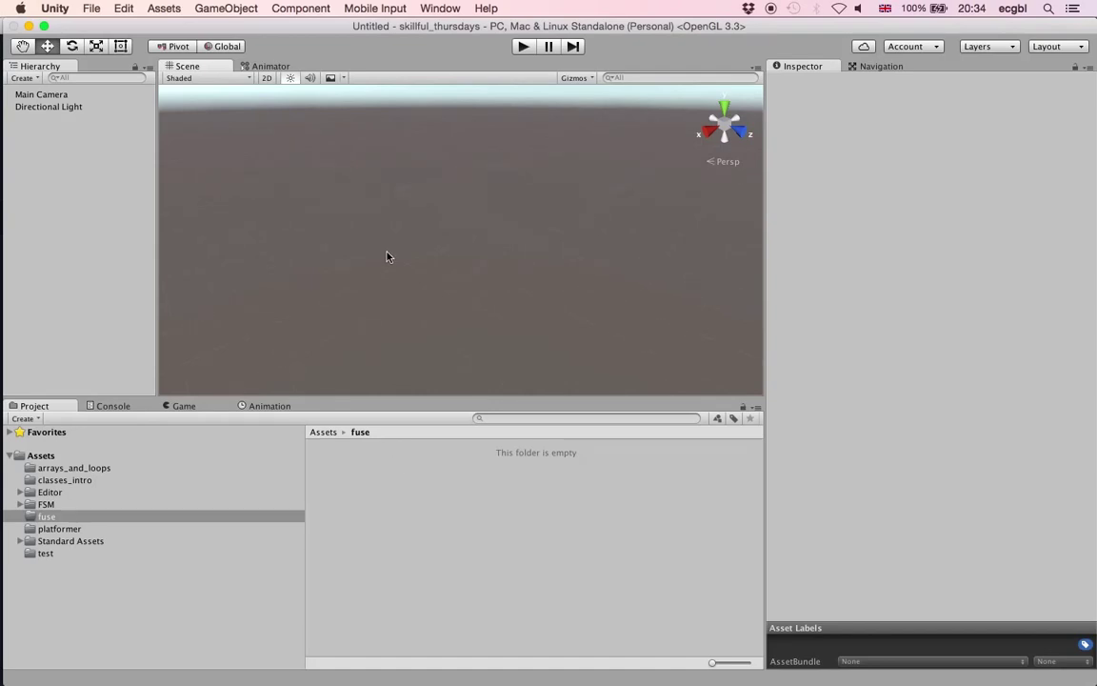
- Drag the hip_hop_dancing and running_inPlace .fbx files from Finder into Unity's Assets/fuse folder
{"action": "key", "text": "super+Tab"}
{"action": "key", "text": "super+Tab"}
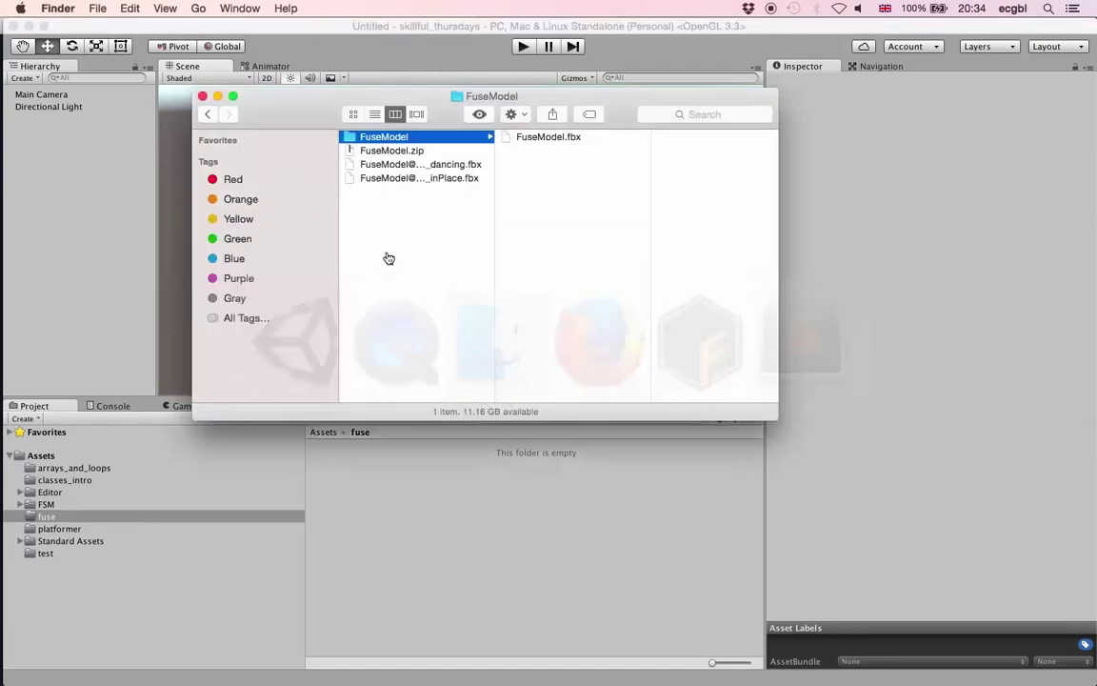
{"action": "left_click", "coordinate": [394, 165]}
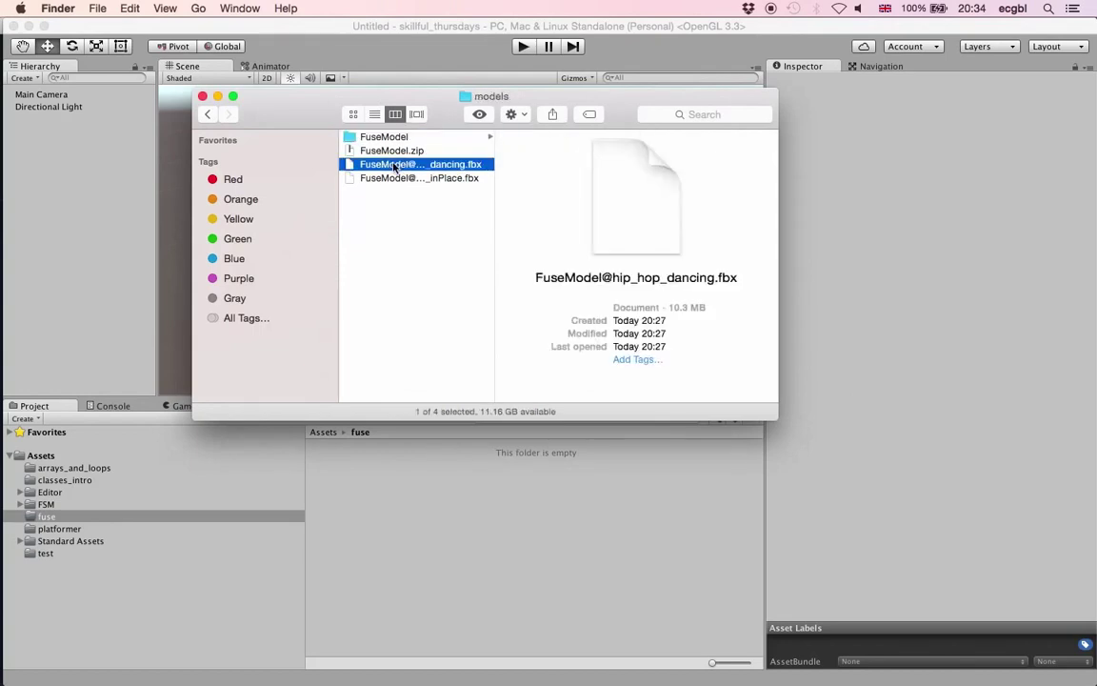
{"action": "key", "text": "shift+Down"}
{"action": "left_click_drag", "start_coordinate": [377, 168], "coordinate": [380, 514]}
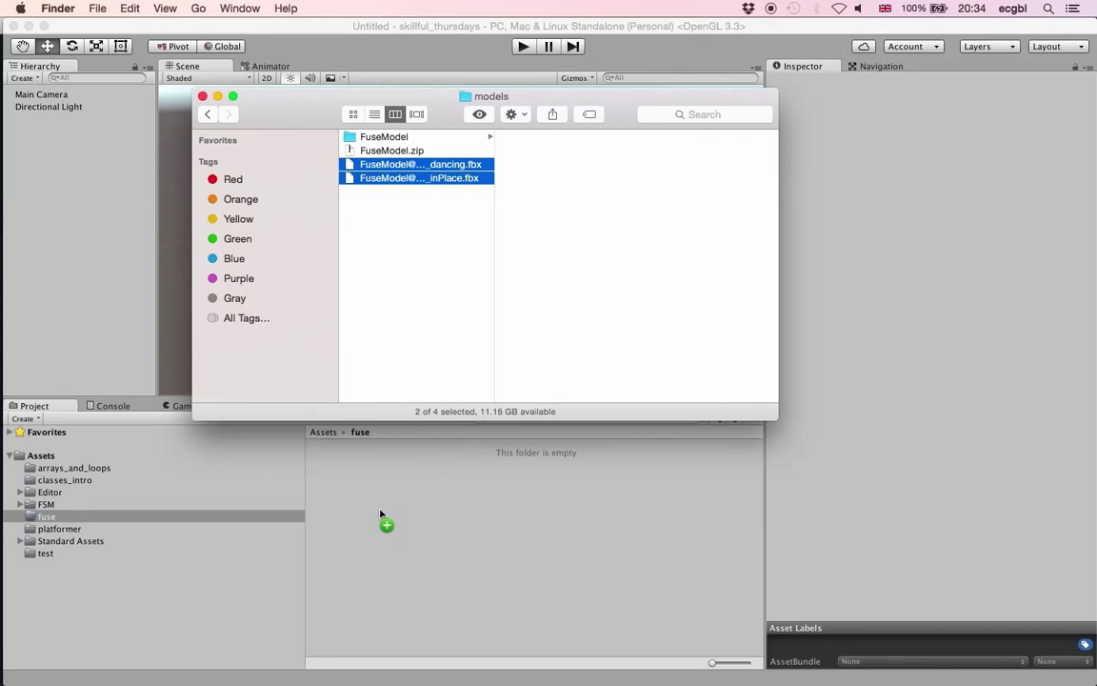
{"action": "left_click_drag", "start_coordinate": [380, 514], "coordinate": [380, 514]}
{"action": "key", "text": "super+Tab"}
{"action": "left_click_drag", "start_coordinate": [382, 515], "coordinate": [375, 504]}
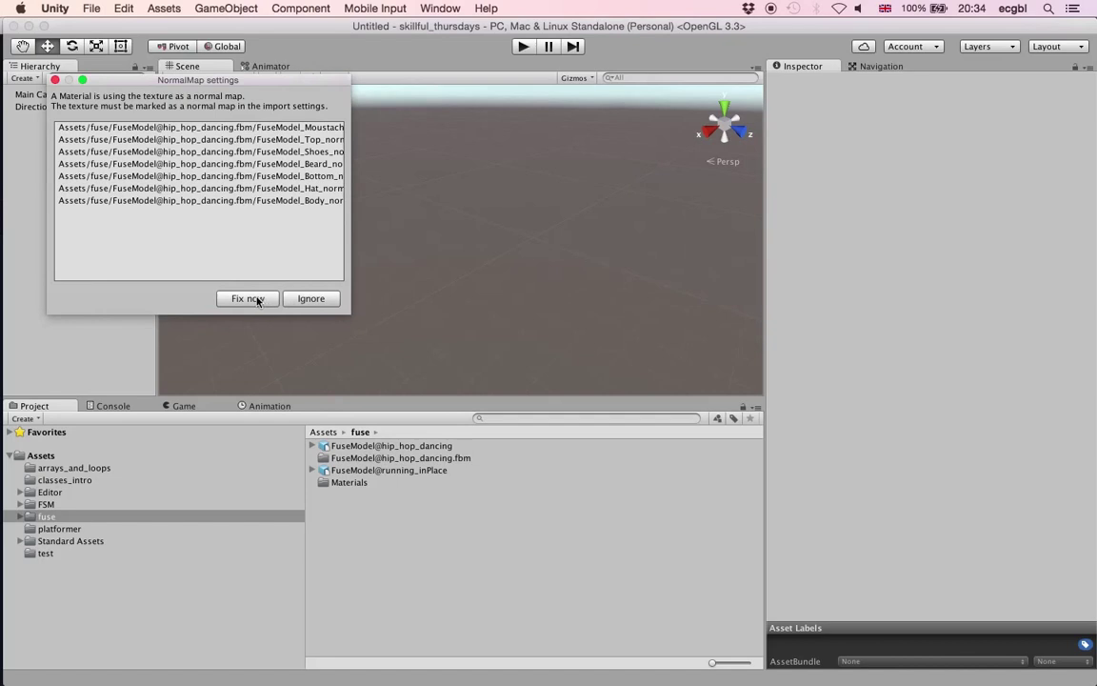
- Fix the NormalMap settings and select the hip_hop_dancing clip inside FuseModel@hip_hop_dancing
{"action": "left_click", "coordinate": [250, 299]}
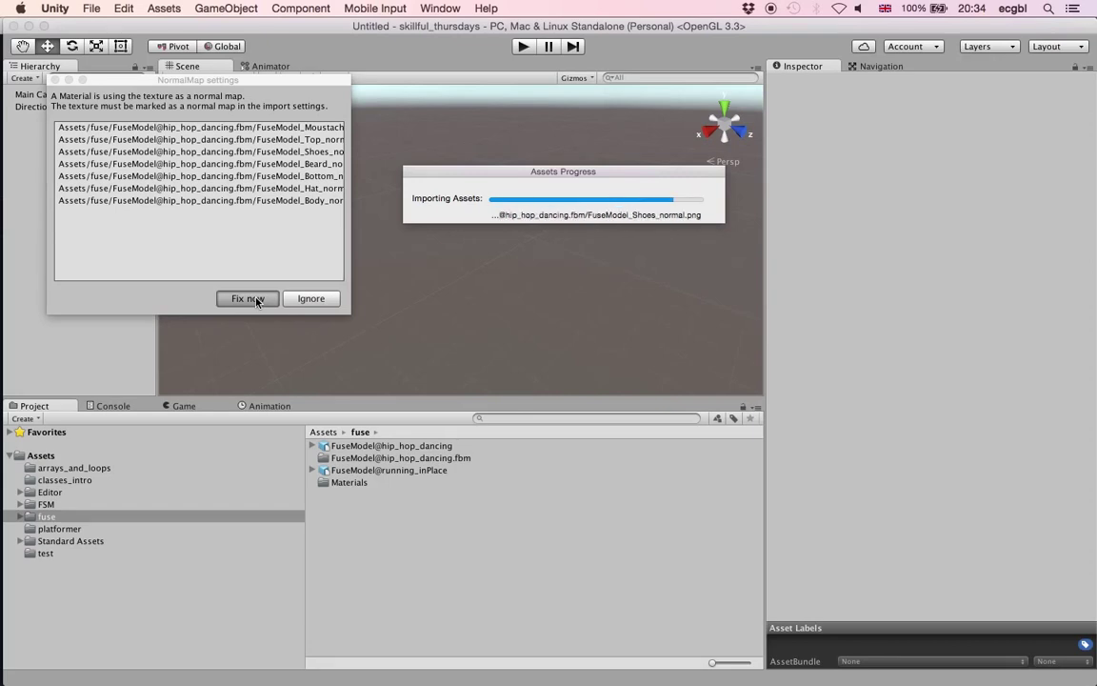
{"action": "left_click", "coordinate": [355, 446]}
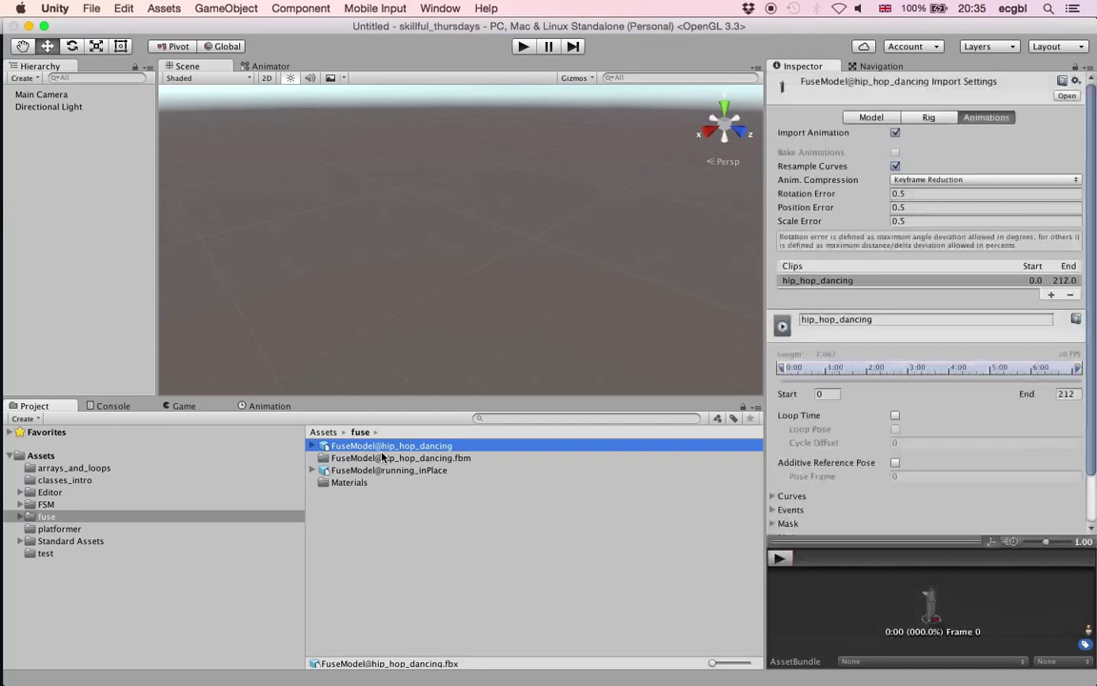
{"action": "left_click", "coordinate": [314, 446]}
{"action": "scroll", "coordinate": [395, 494], "scroll_direction": "down", "scroll_amount": 3}
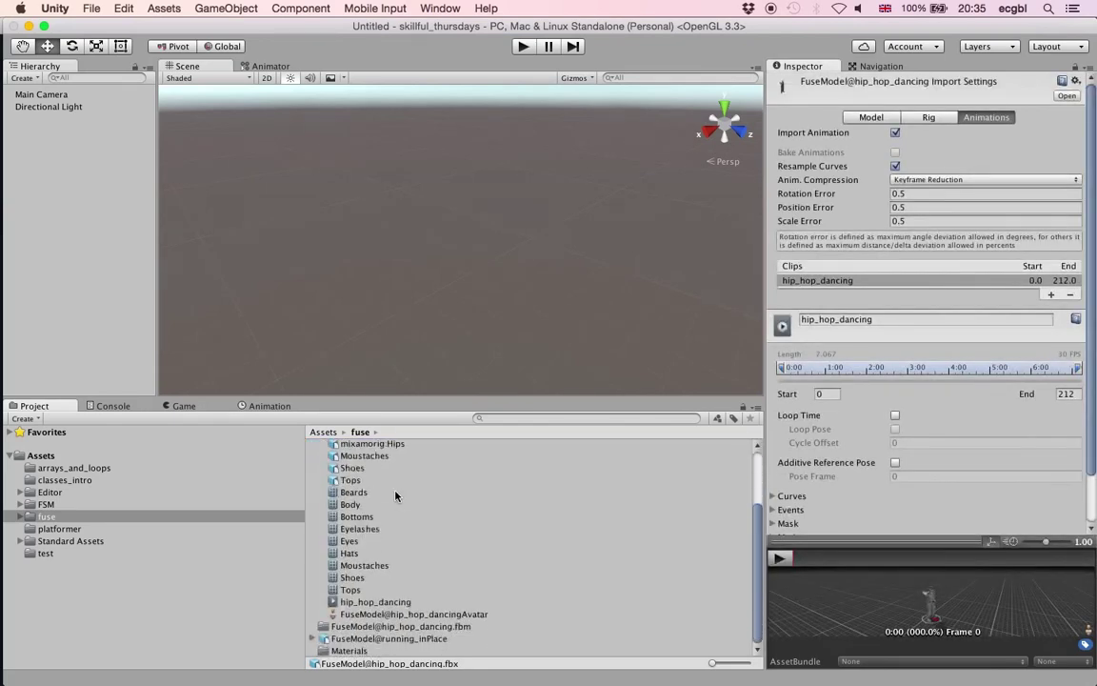
{"action": "left_click", "coordinate": [382, 604]}
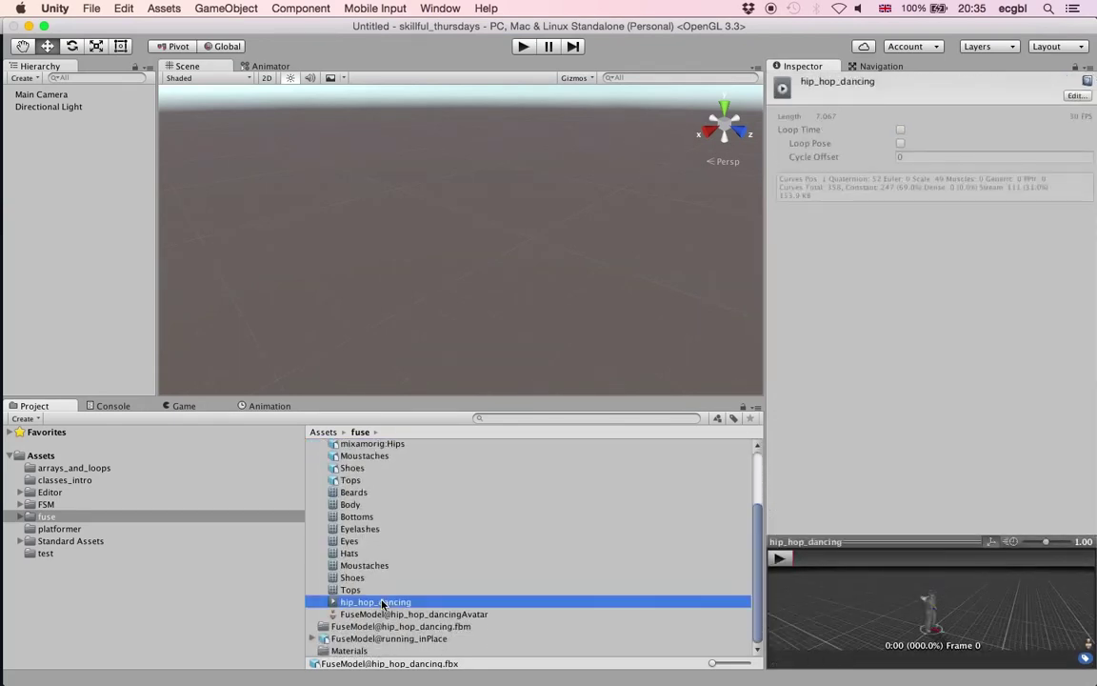
- Enlarge the preview, play and pause the dance clip, then collapse the asset
{"action": "left_click_drag", "start_coordinate": [909, 538], "coordinate": [907, 348]}
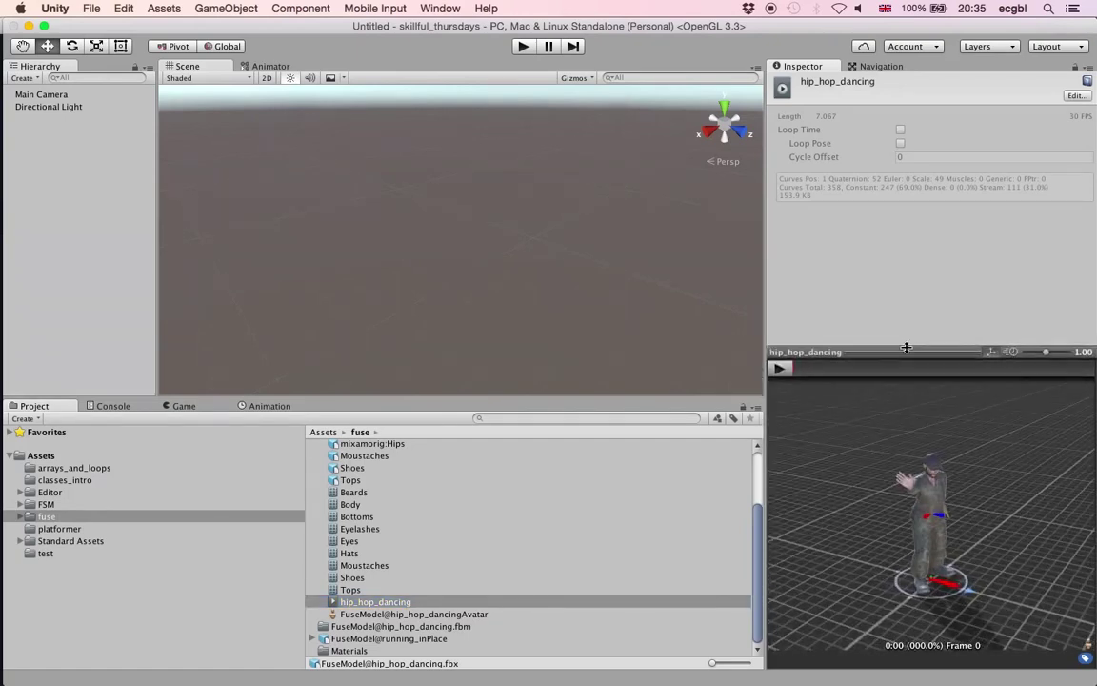
{"action": "left_click", "coordinate": [785, 372]}
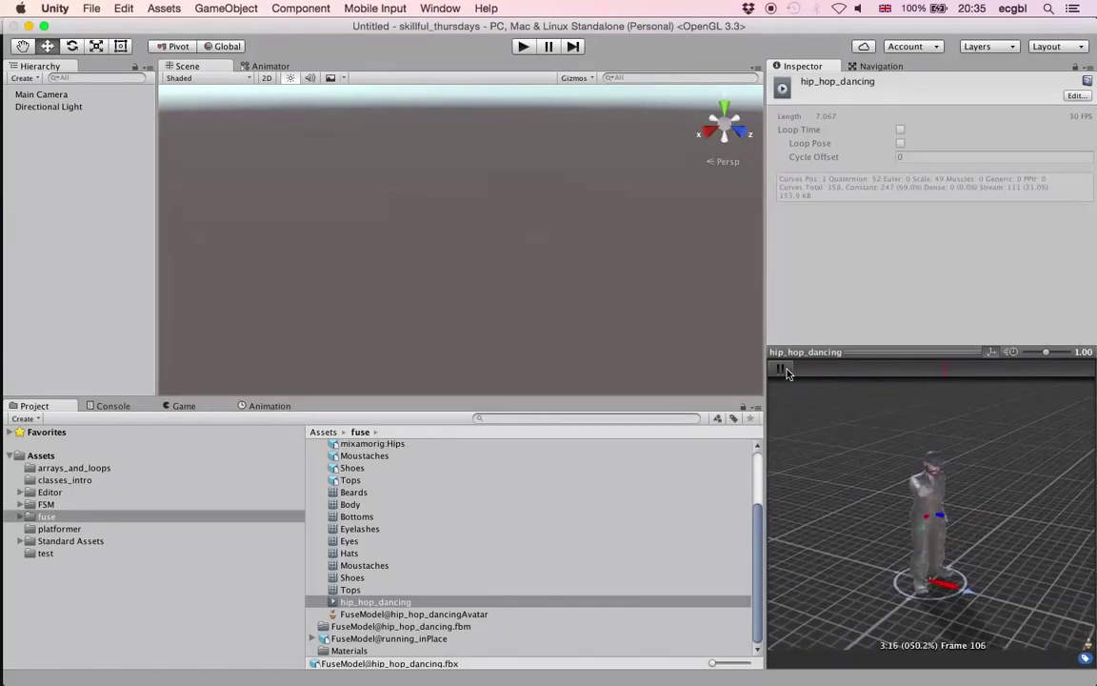
{"action": "left_click", "coordinate": [785, 371]}
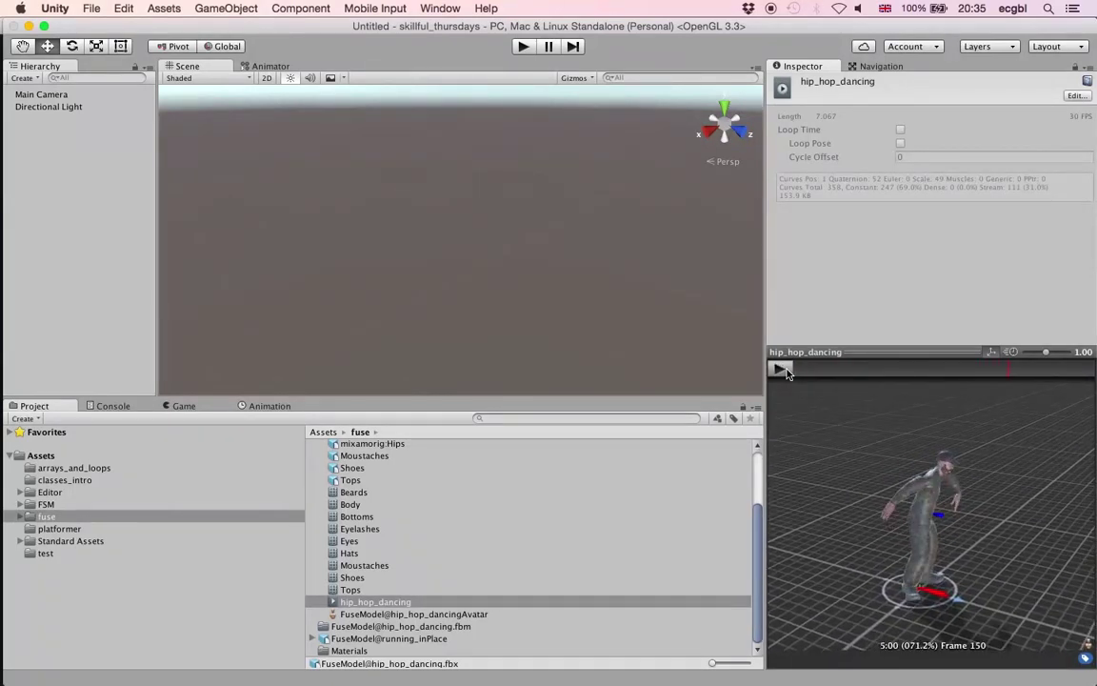
{"action": "scroll", "coordinate": [429, 538], "scroll_direction": "up", "scroll_amount": 5}
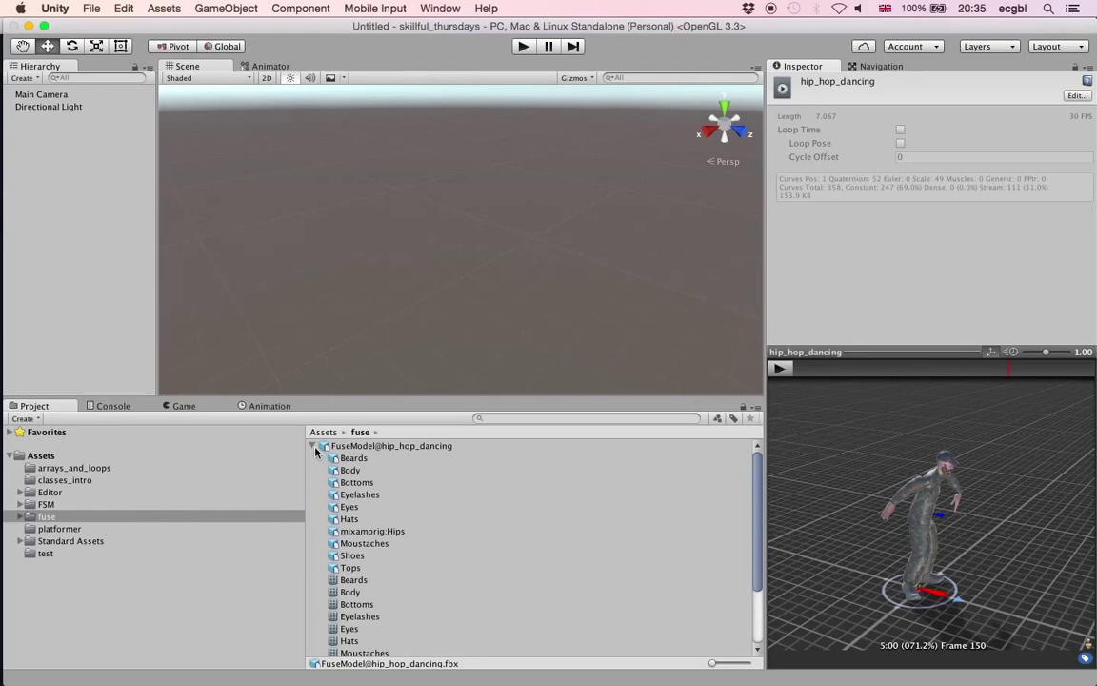
{"action": "left_click", "coordinate": [313, 446]}
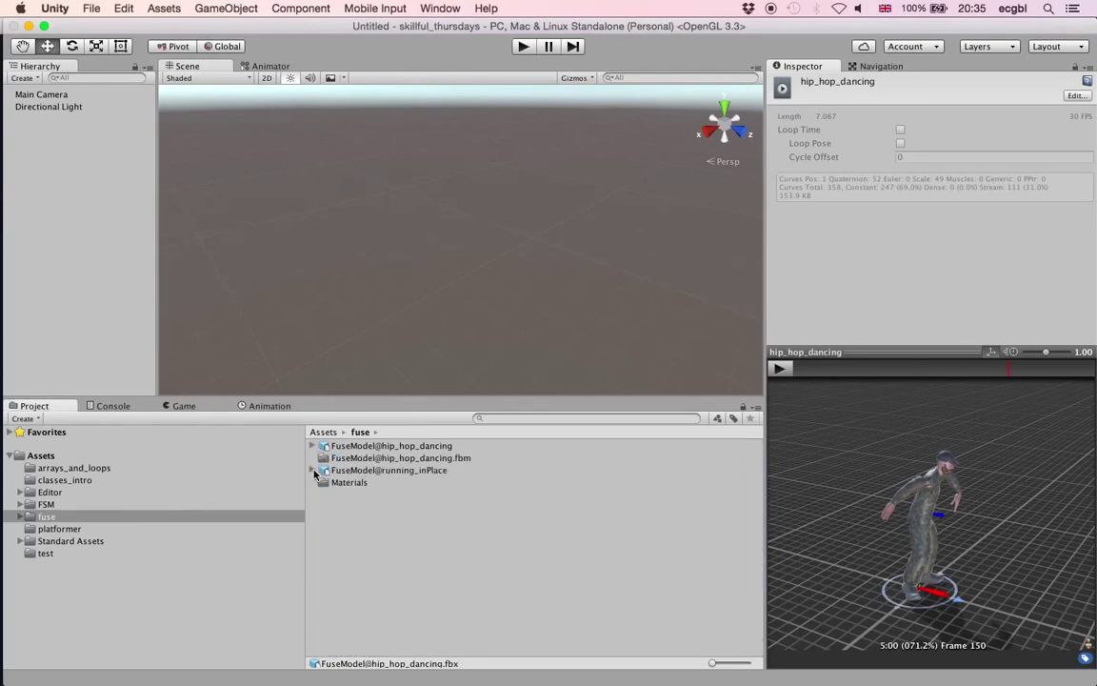
- Inspect FuseModel@running_inPlace and its running_inPlace clip (frames 0.0–21.0), then collapse it
{"action": "left_click", "coordinate": [313, 471]}
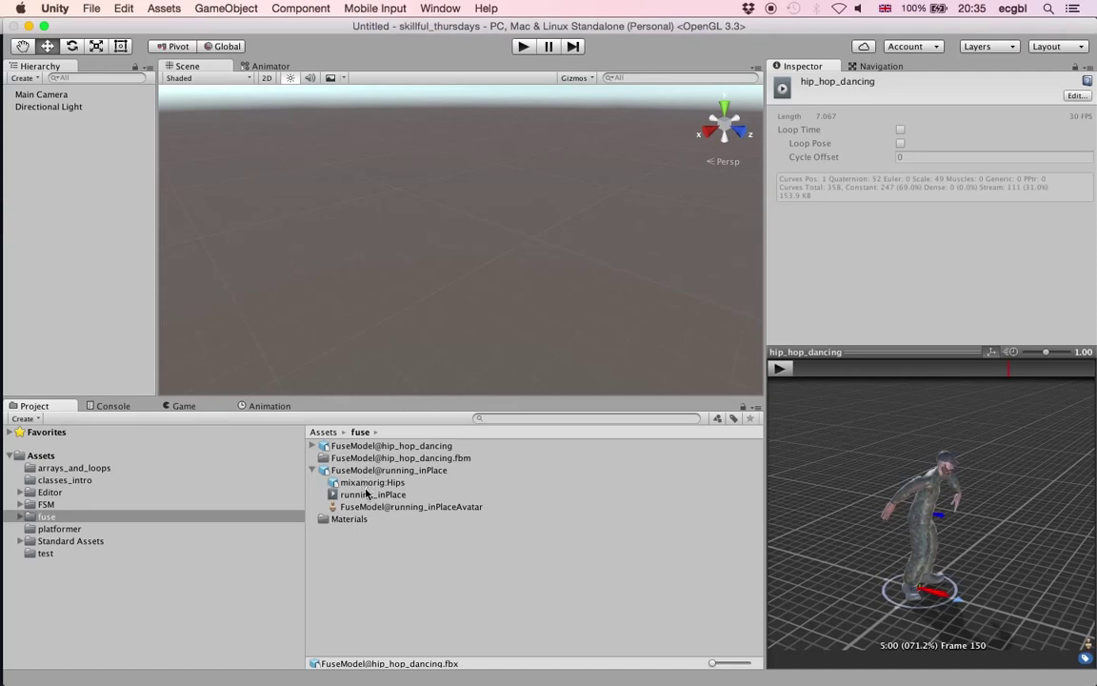
{"action": "left_click", "coordinate": [363, 495]}
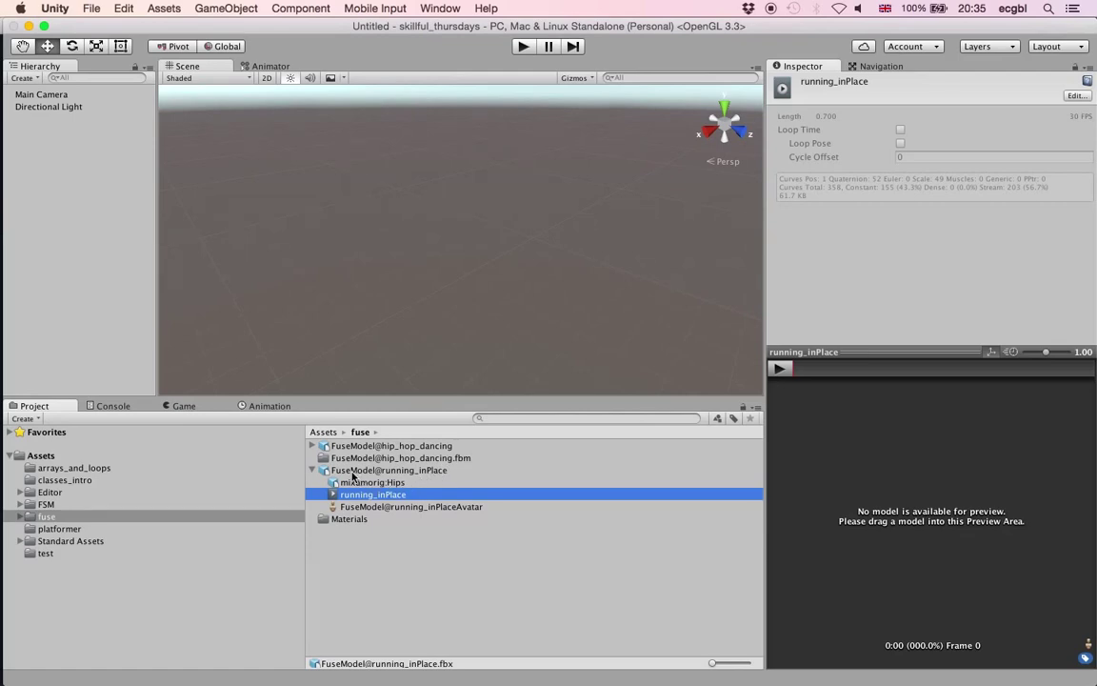
{"action": "left_click", "coordinate": [313, 470]}
{"action": "left_click", "coordinate": [313, 470]}
{"action": "left_click", "coordinate": [362, 484]}
{"action": "left_click", "coordinate": [350, 470]}
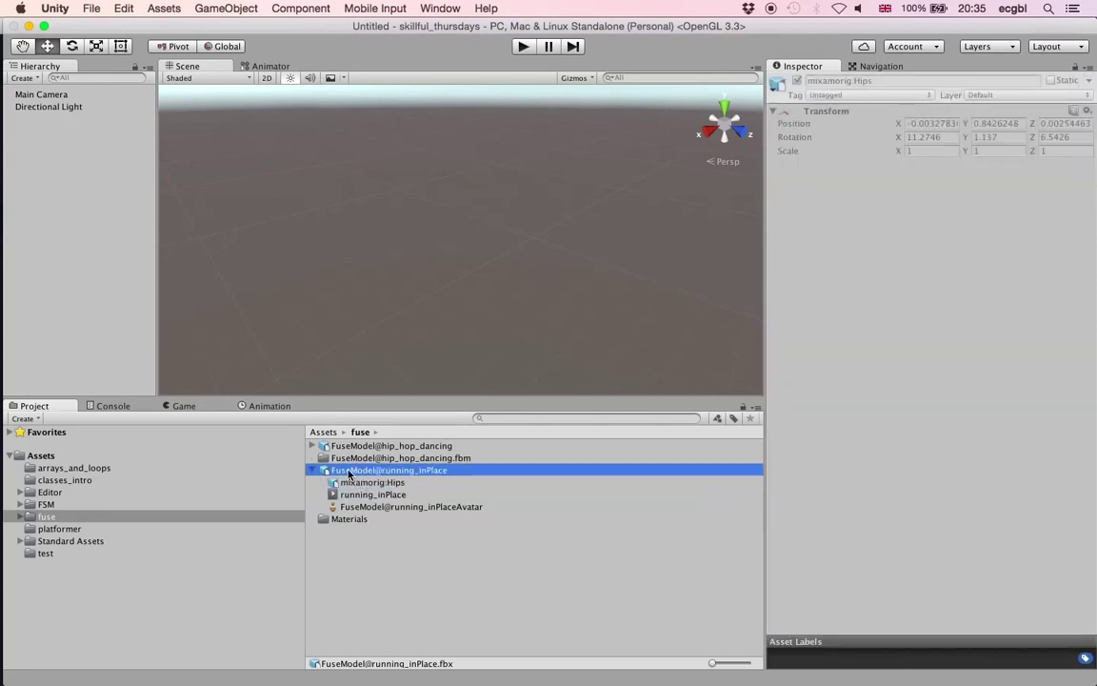
{"action": "left_click", "coordinate": [312, 471]}
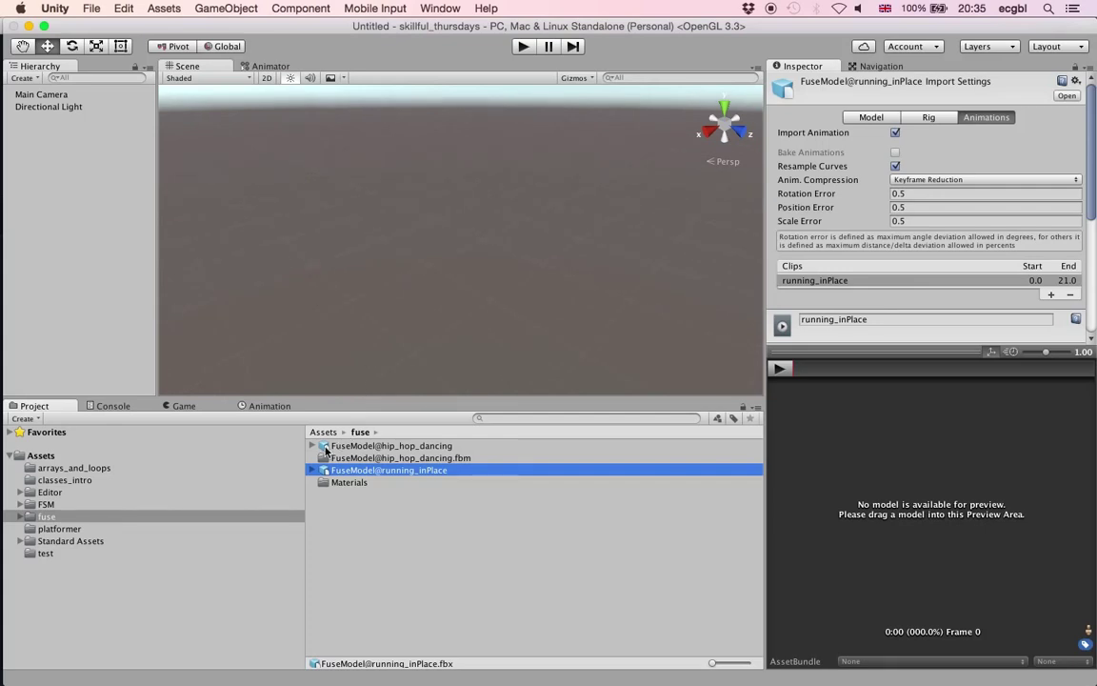
- Add a Cube to the scene from GameObject > 3D Object
{"action": "left_click", "coordinate": [226, 10]}
{"action": "mouse_move", "coordinate": [210, 55]}
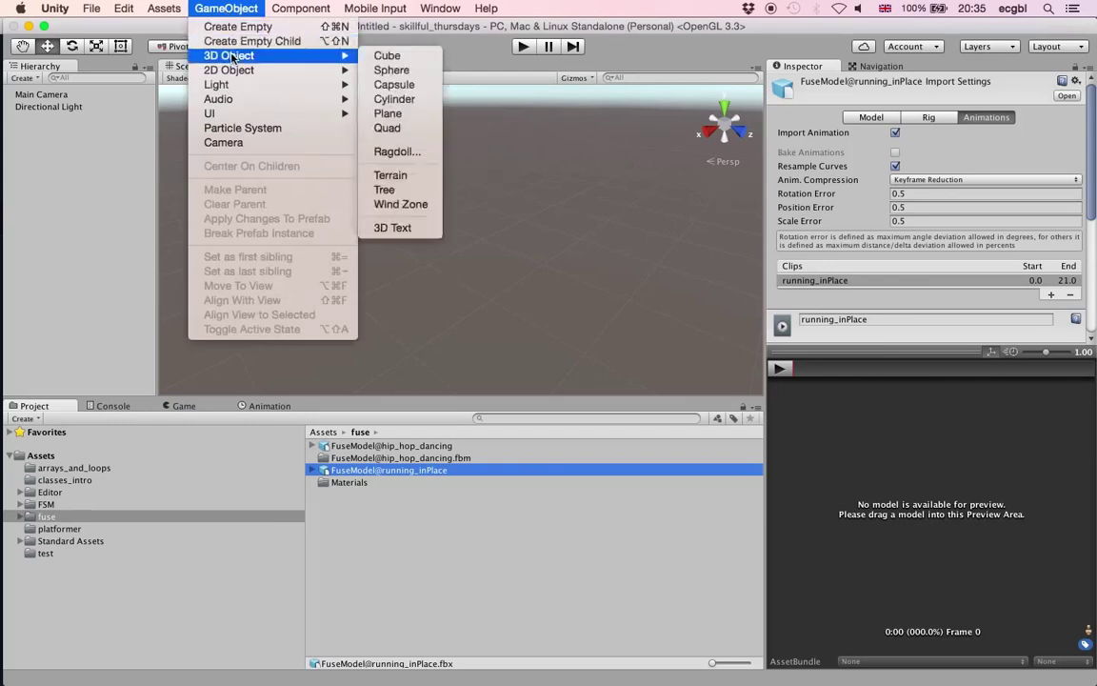
{"action": "left_click", "coordinate": [387, 55]}
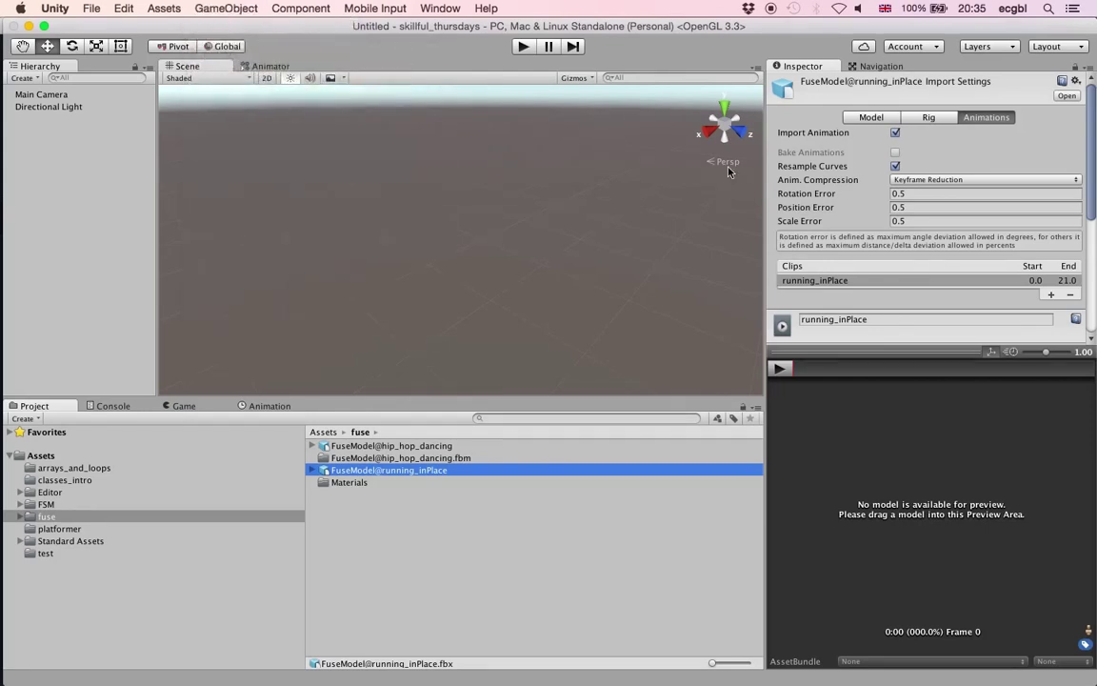
- Scale the cube to 100 in X and Z and drop FuseModel@hip_hop_dancing into the scene
{"action": "left_click", "coordinate": [938, 271]}
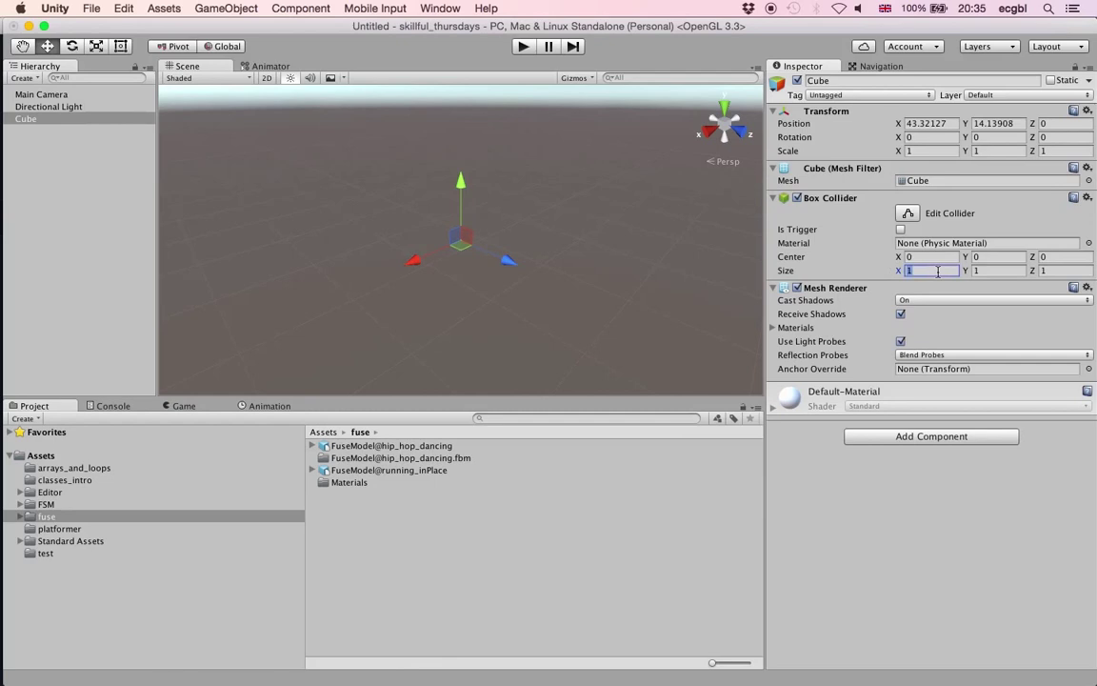
{"action": "left_click", "coordinate": [924, 151]}
{"action": "type", "text": "100"}
{"action": "key", "text": "Tab"}
{"action": "key", "text": "Tab"}
{"action": "type", "text": "100"}
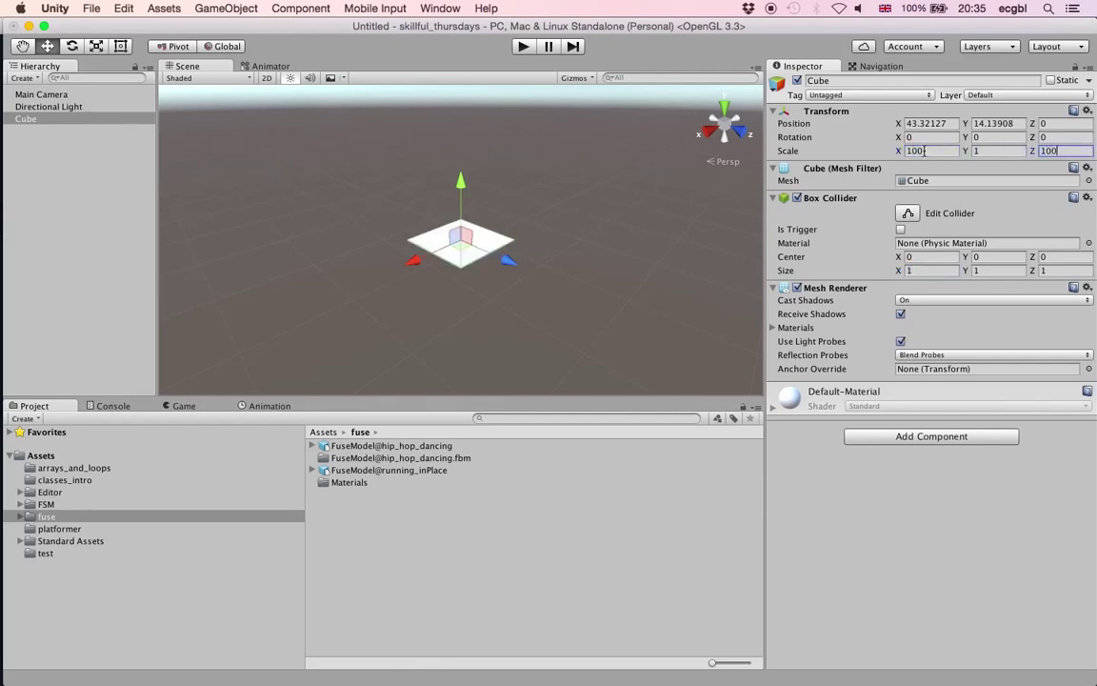
{"action": "scroll", "coordinate": [502, 204], "scroll_direction": "up", "scroll_amount": 8}
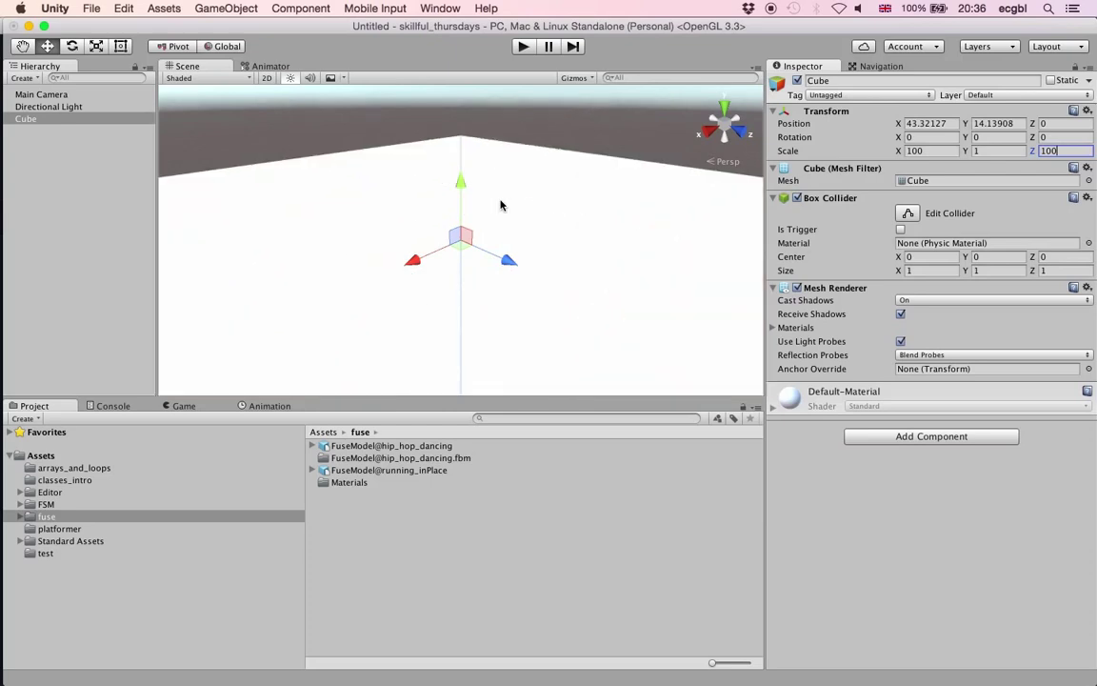
{"action": "left_click_drag", "start_coordinate": [381, 445], "coordinate": [486, 217]}
- Run and stop Play mode twice, then clear the character selection
{"action": "left_click", "coordinate": [523, 47]}
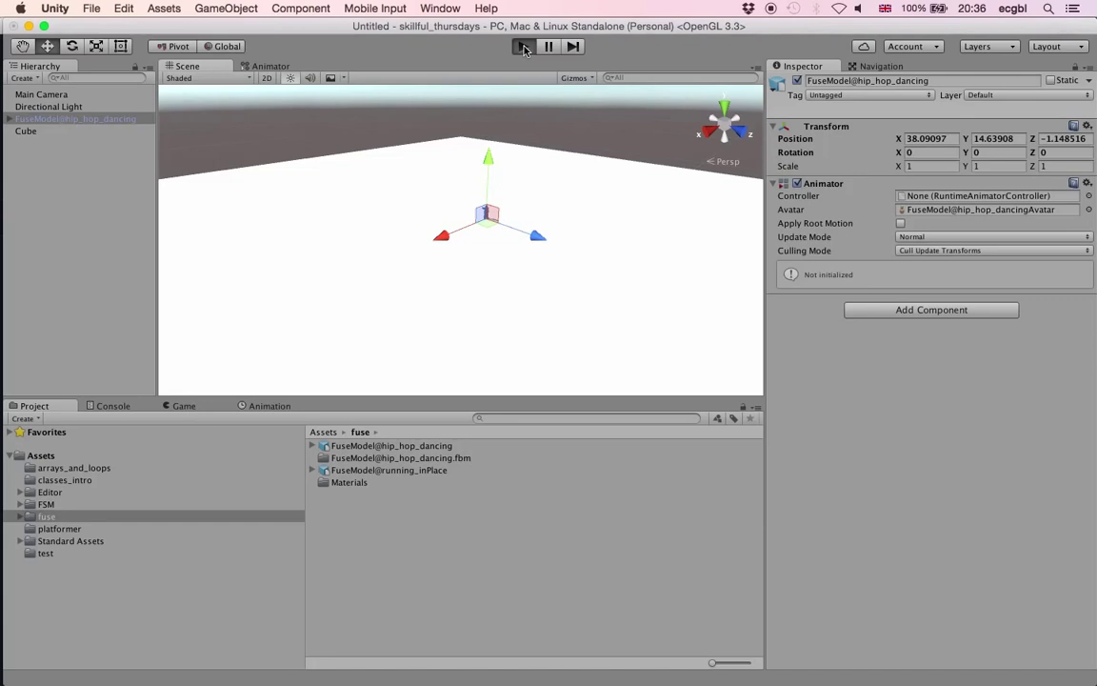
{"action": "left_click", "coordinate": [526, 49]}
{"action": "left_click", "coordinate": [524, 49]}
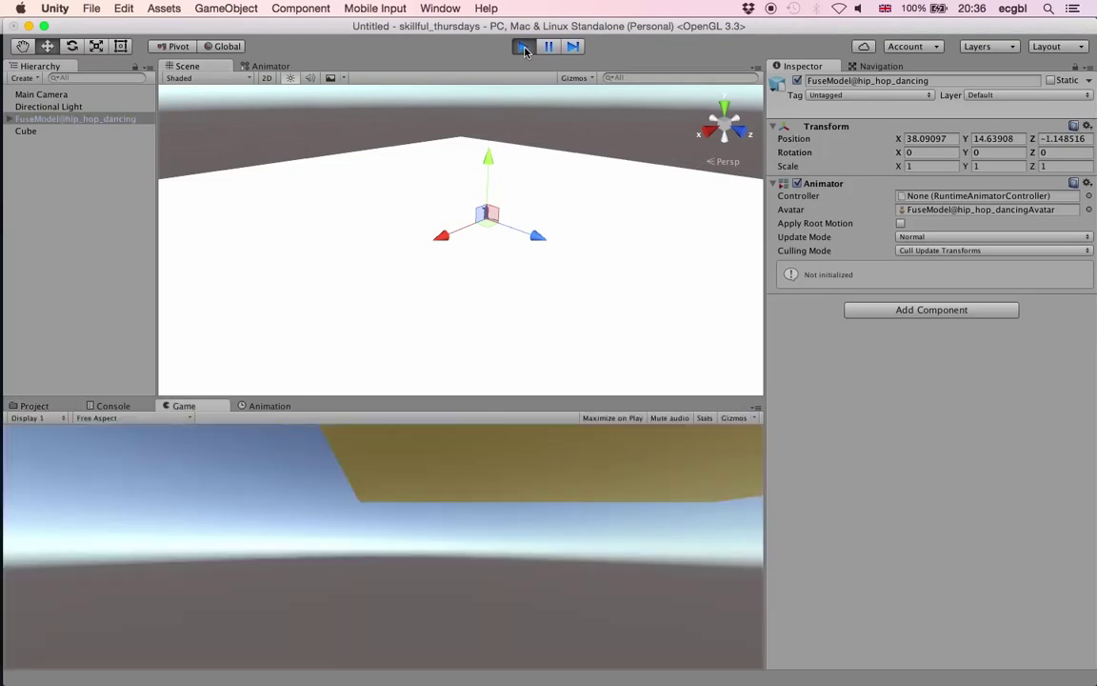
{"action": "left_click", "coordinate": [524, 50]}
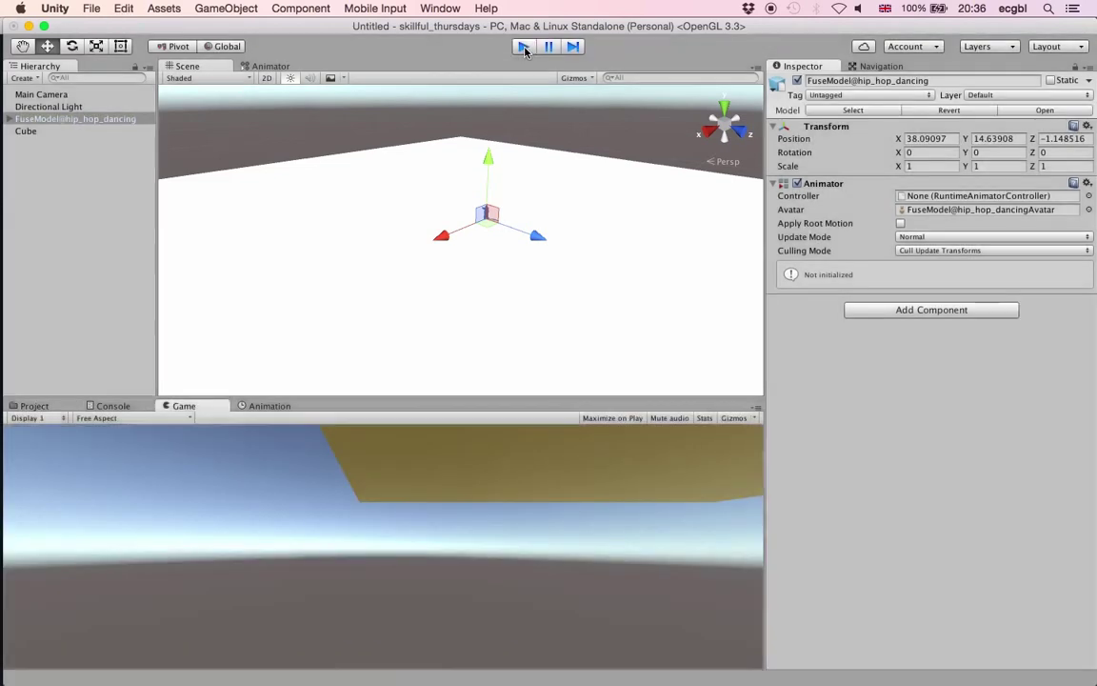
{"action": "left_click", "coordinate": [56, 167]}
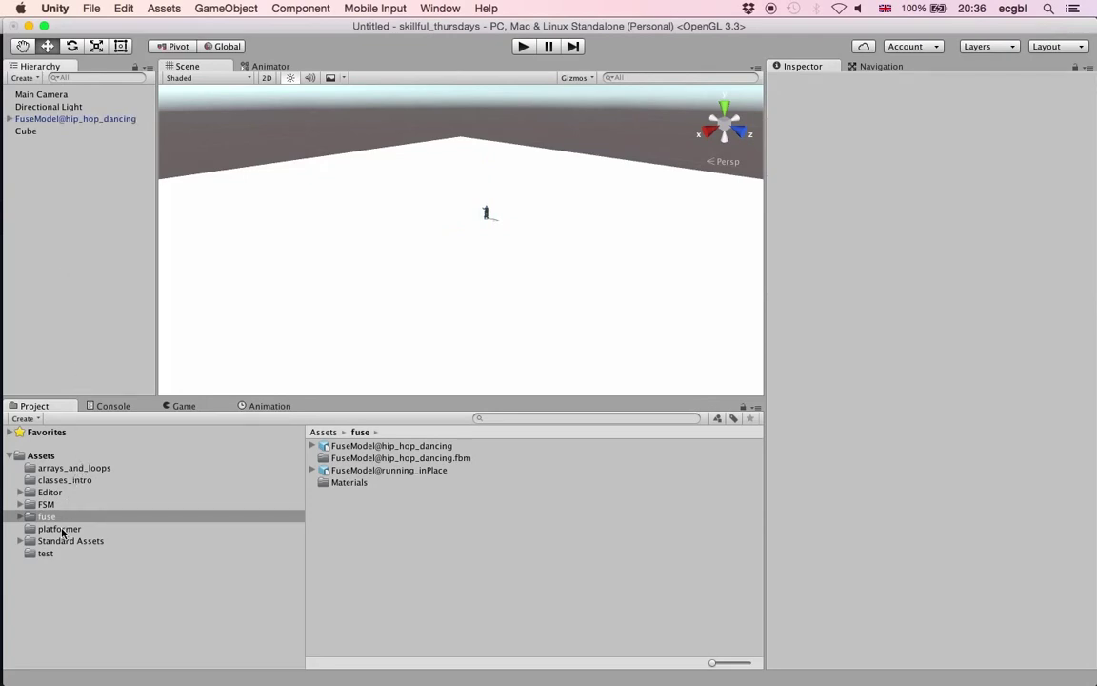
- Play again with FuseModel@hip_hop_dancing selected and zoomed in the Scene view, then stop
{"action": "left_click", "coordinate": [521, 48]}
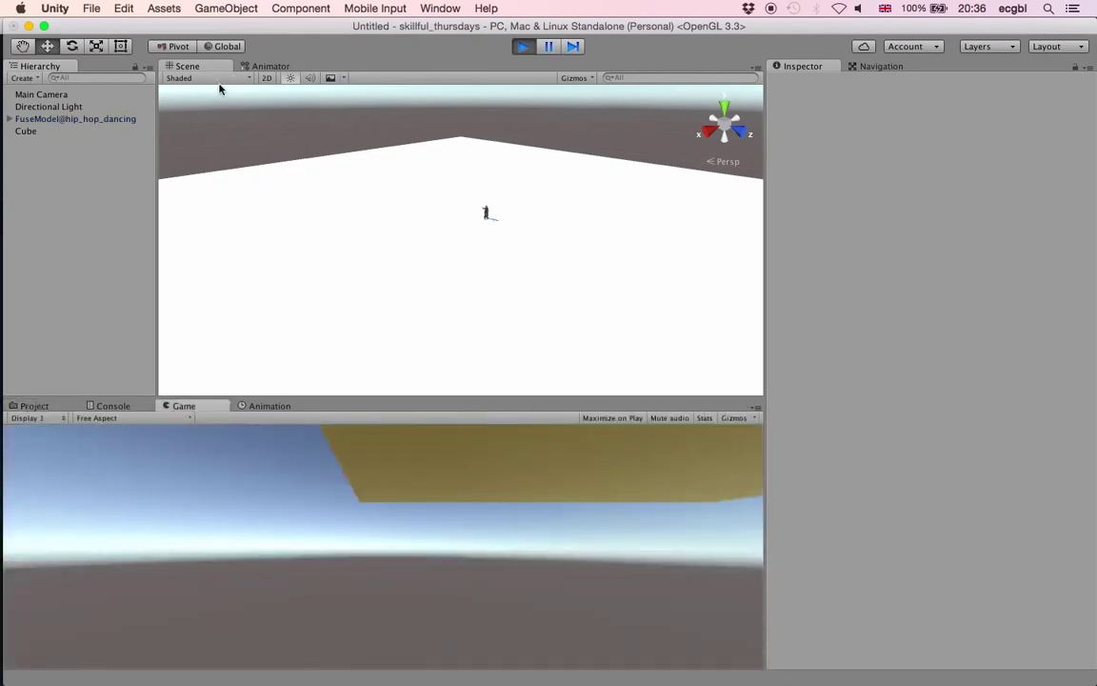
{"action": "left_click", "coordinate": [75, 120]}
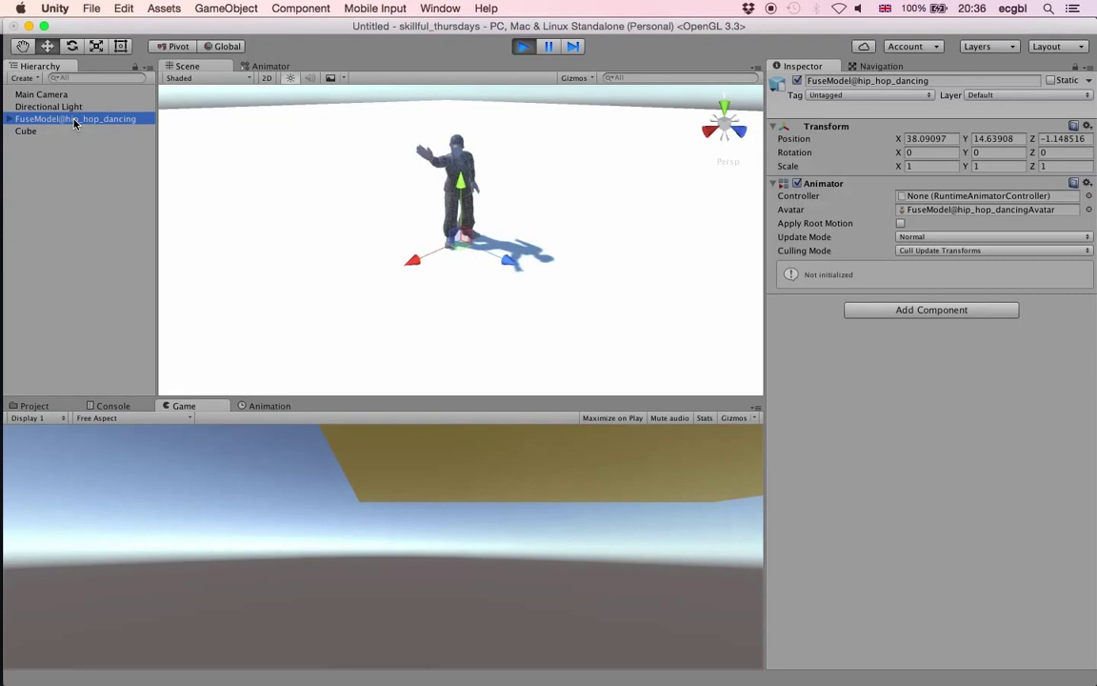
{"action": "scroll", "coordinate": [531, 189], "scroll_direction": "up", "scroll_amount": 5}
{"action": "scroll", "coordinate": [531, 188], "scroll_direction": "down", "scroll_amount": 5}
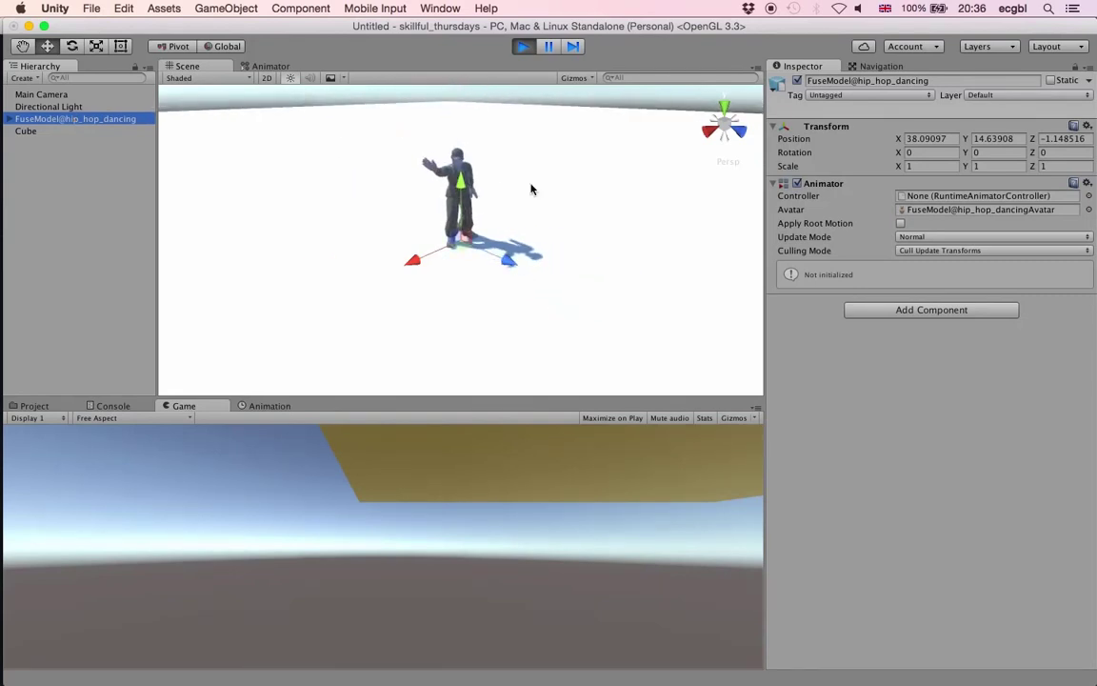
{"action": "left_click", "coordinate": [523, 47]}
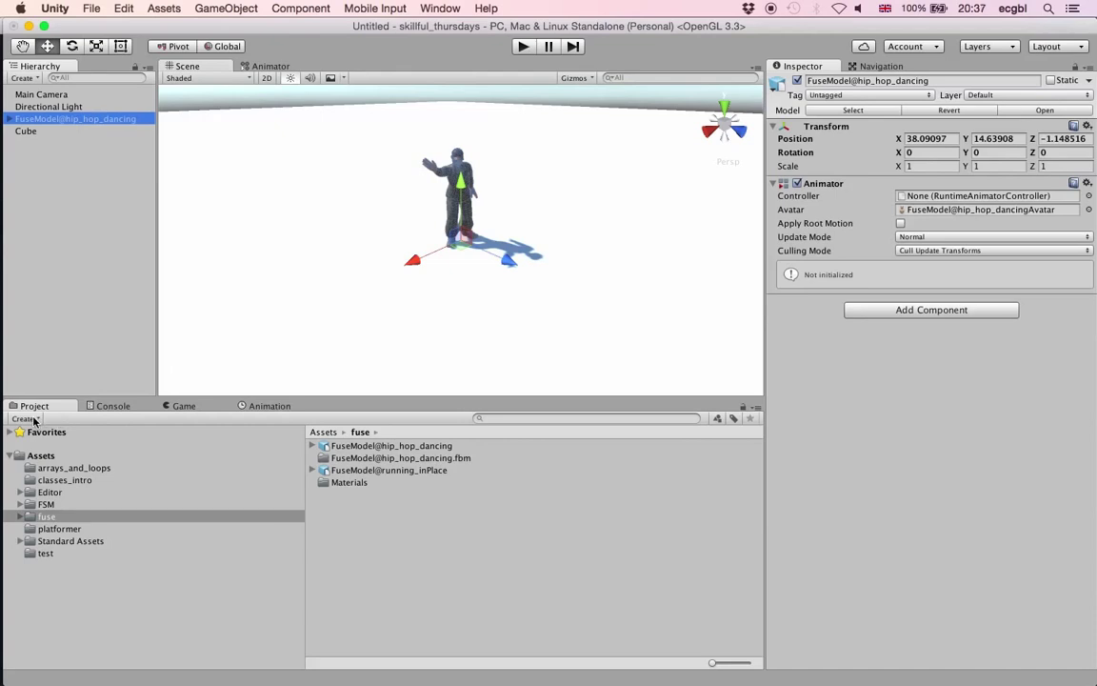
- Create a new Animator Controller in the Project panel and name it myController
{"action": "left_click", "coordinate": [24, 419]}
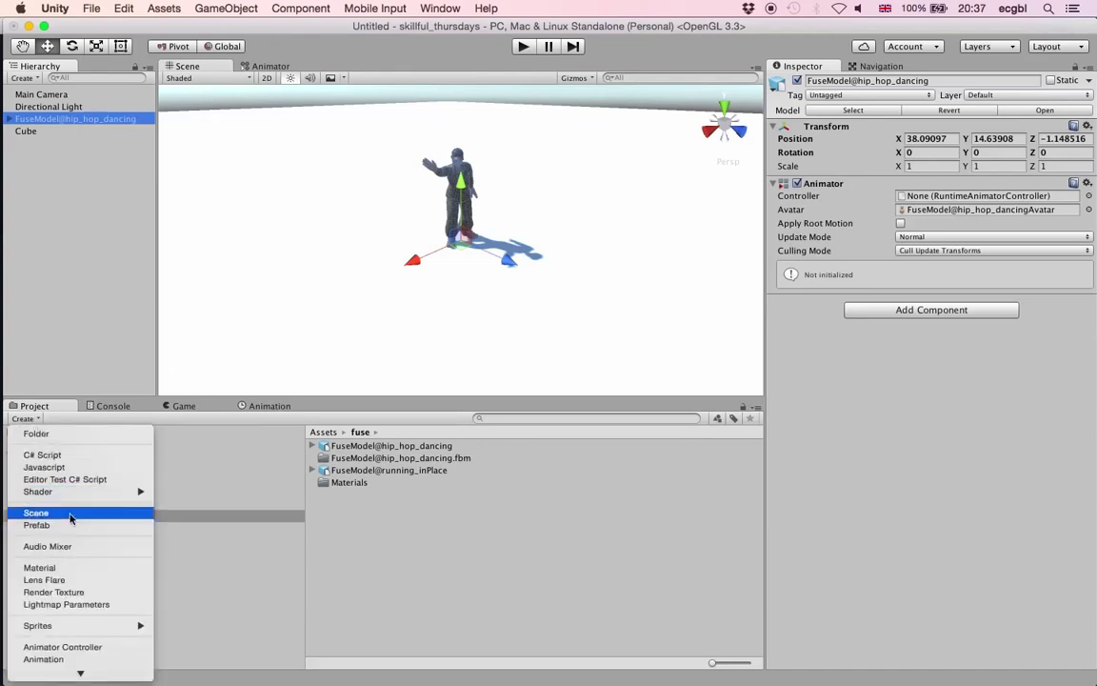
{"action": "left_click", "coordinate": [63, 648]}
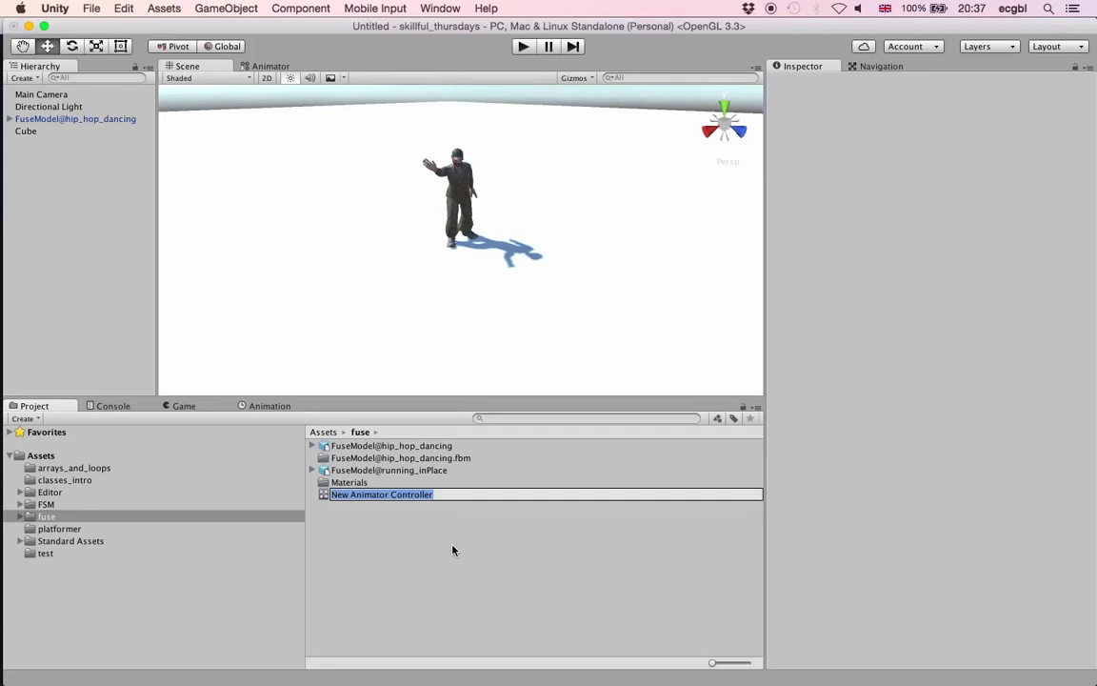
{"action": "type", "text": "myController"}
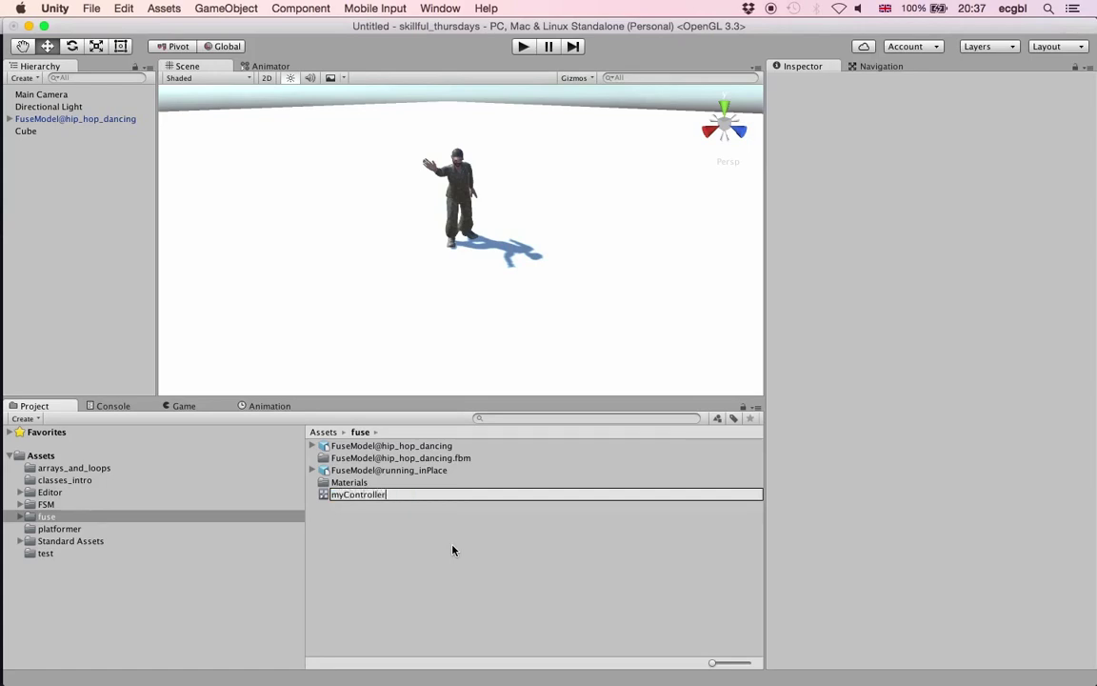
{"action": "key", "text": "Return"}
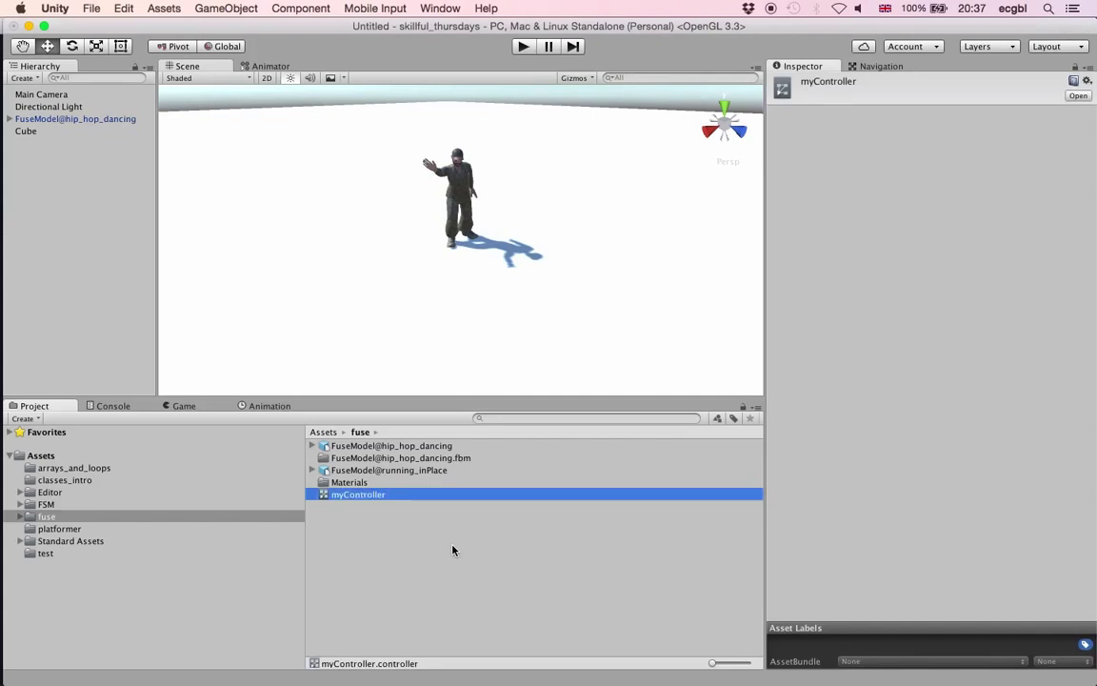
- Open myController's state graph and move the Any State and Entry nodes to the right
{"action": "double_click", "coordinate": [353, 495]}
{"action": "left_click_drag", "start_coordinate": [374, 209], "coordinate": [509, 167]}
{"action": "left_click_drag", "start_coordinate": [364, 288], "coordinate": [488, 283]}
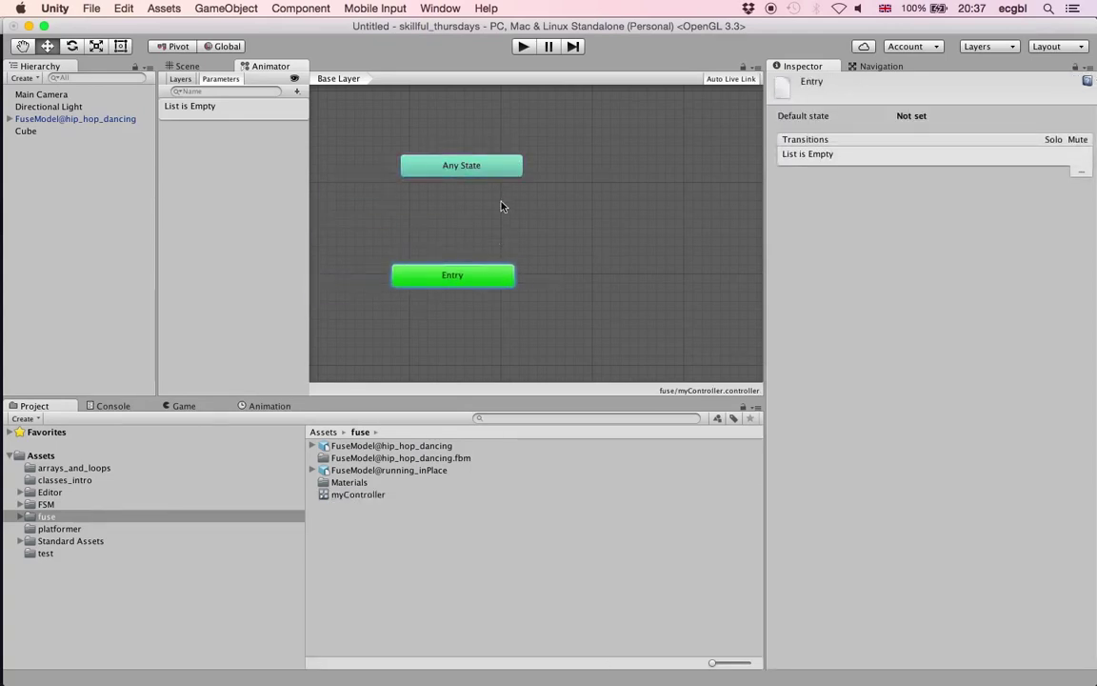
- Add an empty state to the graph and rename it Dance
{"action": "right_click", "coordinate": [550, 213]}
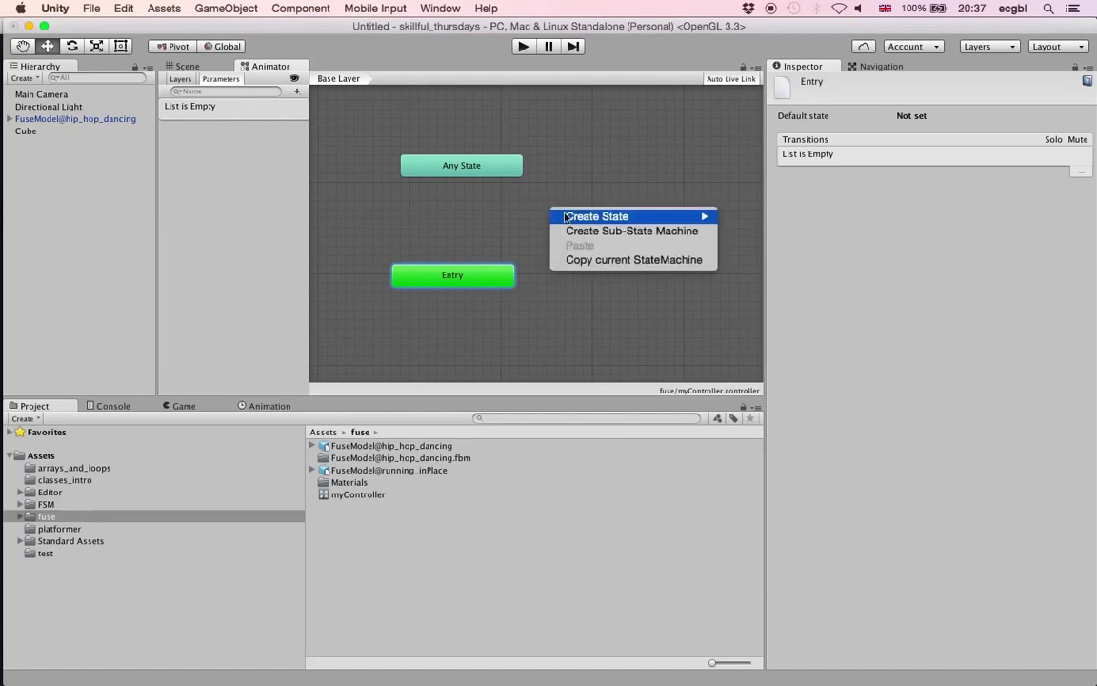
{"action": "mouse_move", "coordinate": [658, 216]}
{"action": "left_click", "coordinate": [747, 217]}
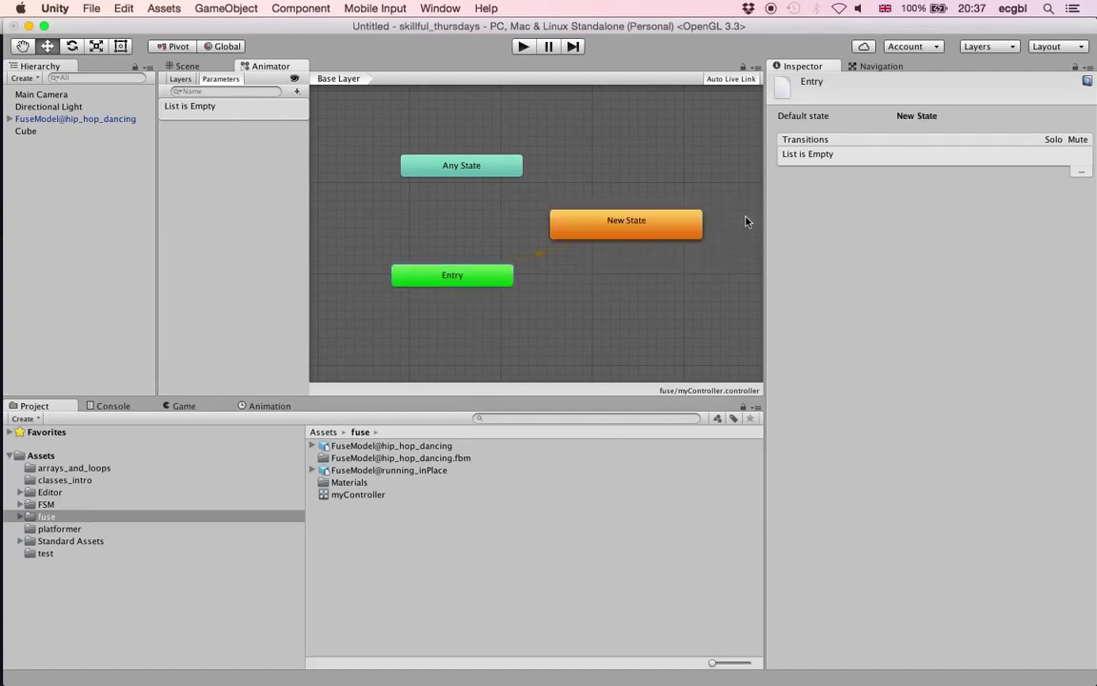
{"action": "left_click", "coordinate": [667, 227]}
{"action": "left_click", "coordinate": [856, 81]}
{"action": "type", "text": "Dance"}
{"action": "key", "text": "Return"}
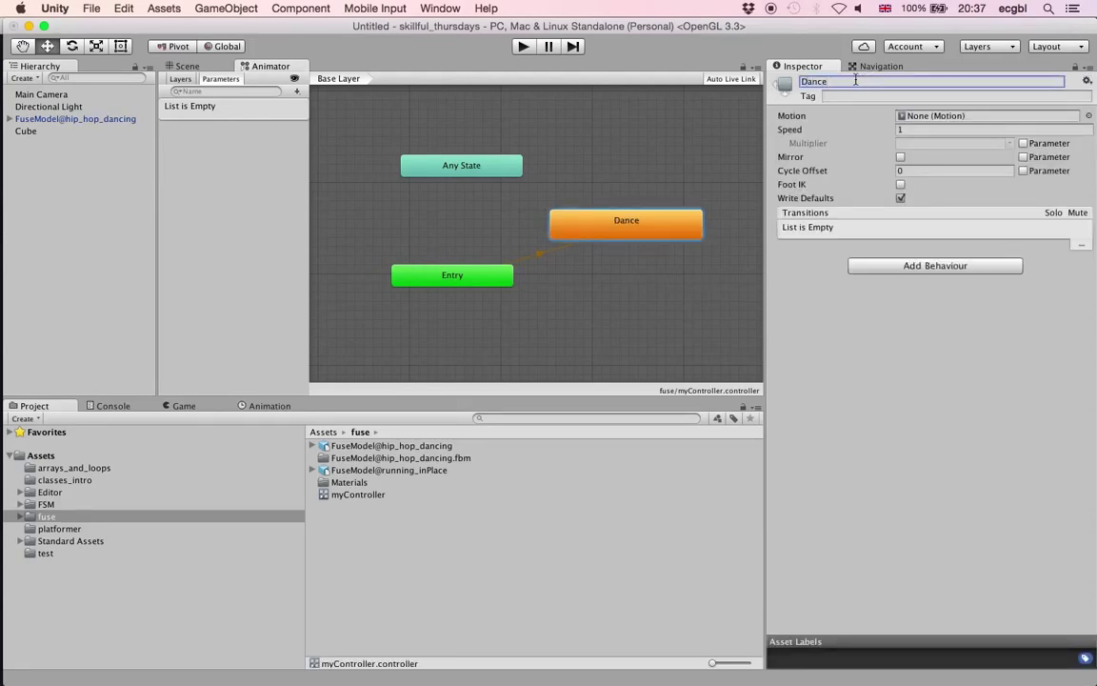
- Set the hip_hop_dancing clip from FuseModel@hip_hop_dancing as the Dance state's Motion
{"action": "left_click", "coordinate": [313, 445]}
{"action": "scroll", "coordinate": [417, 515], "scroll_direction": "down", "scroll_amount": 5}
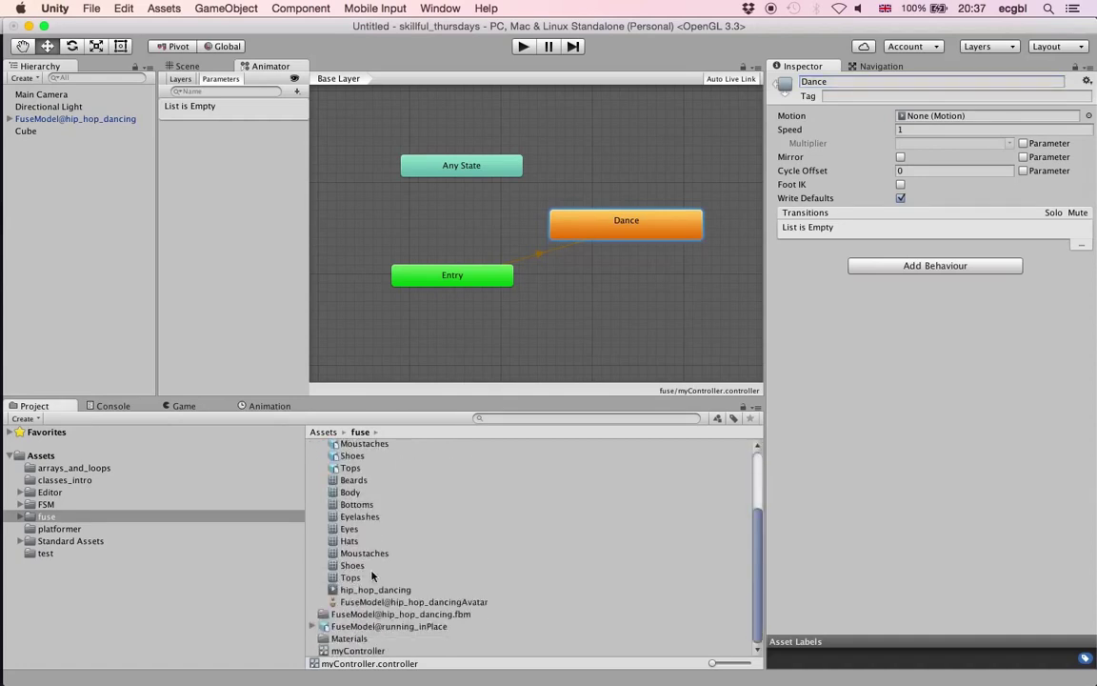
{"action": "left_click", "coordinate": [335, 589]}
{"action": "left_click_drag", "start_coordinate": [614, 343], "coordinate": [919, 116]}
- Assign myController to the FuseModel@hip_hop_dancing character's Animator, then check the Dance state's motion
{"action": "left_click", "coordinate": [174, 65]}
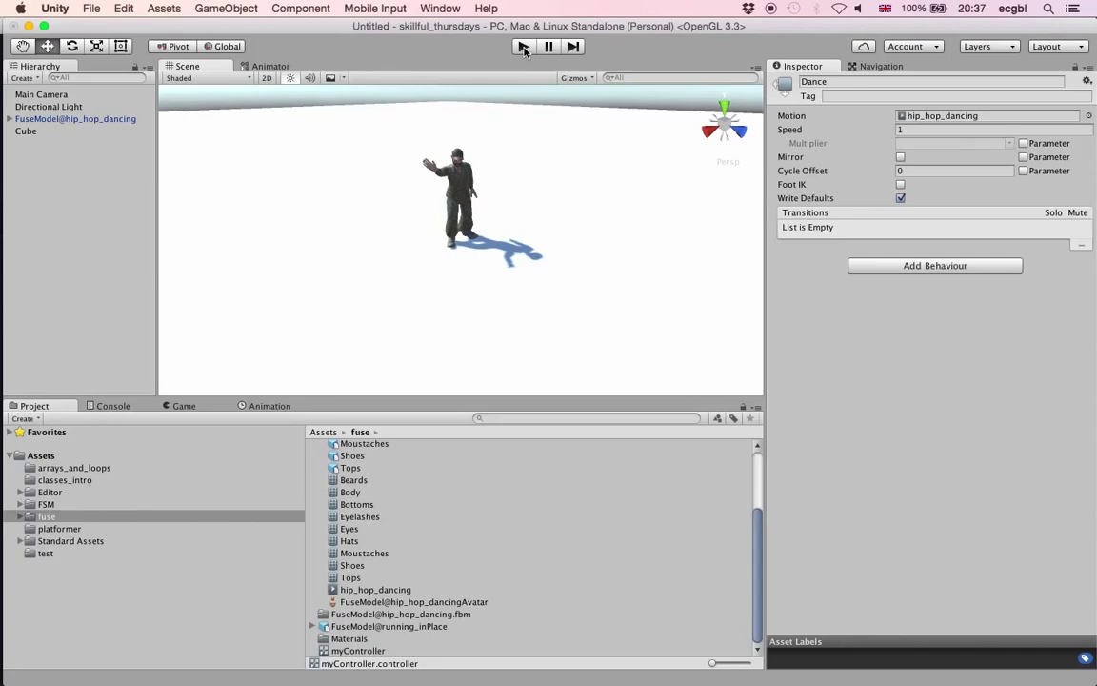
{"action": "left_click", "coordinate": [91, 118]}
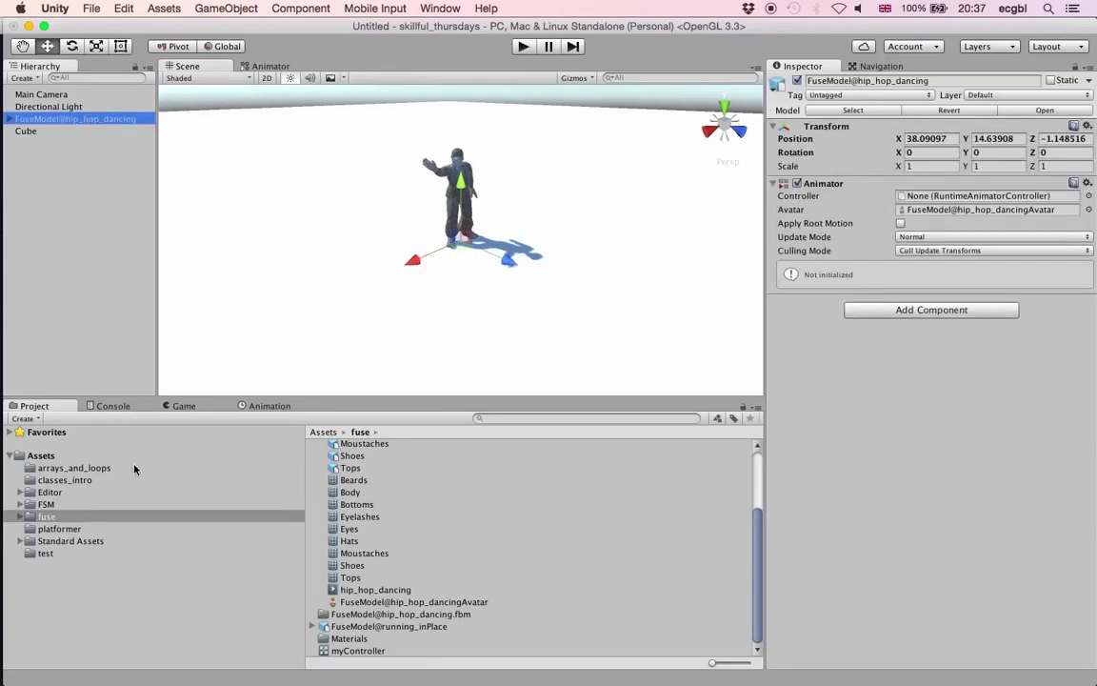
{"action": "scroll", "coordinate": [421, 531], "scroll_direction": "up", "scroll_amount": 4}
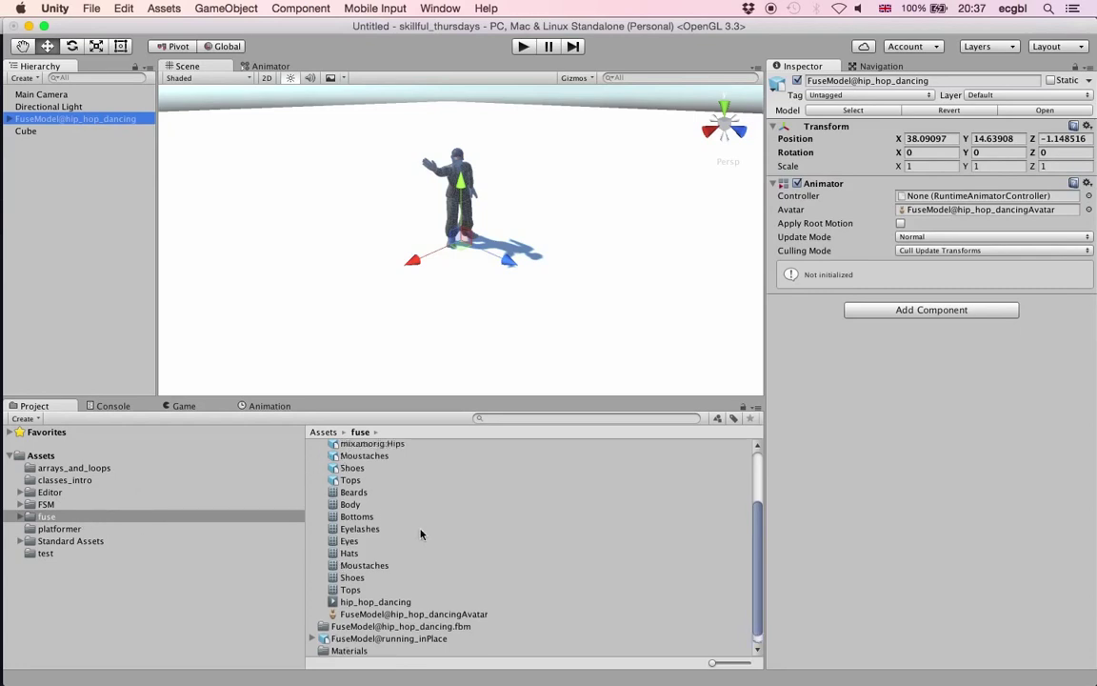
{"action": "left_click", "coordinate": [312, 446]}
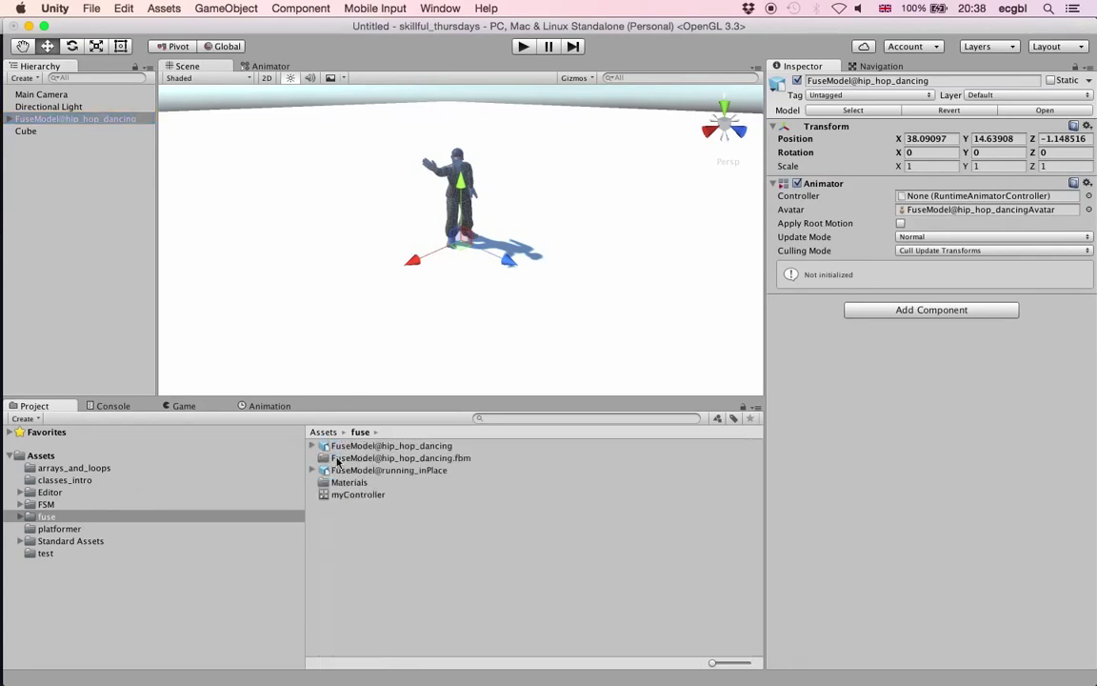
{"action": "left_click_drag", "start_coordinate": [322, 496], "coordinate": [938, 197]}
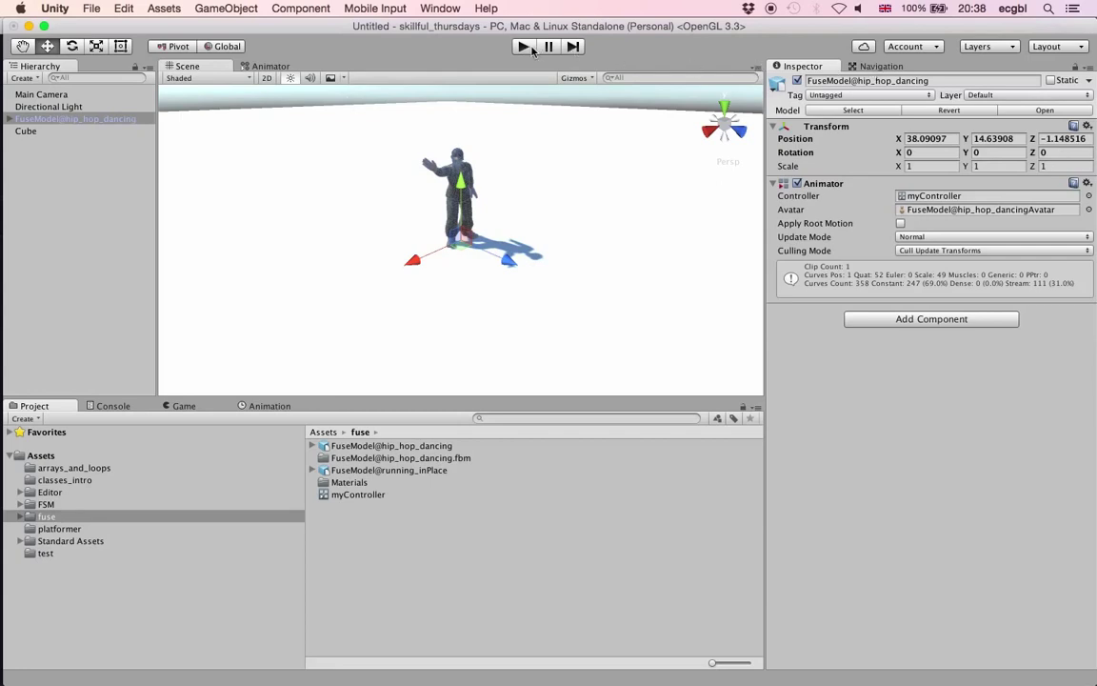
{"action": "left_click", "coordinate": [282, 64]}
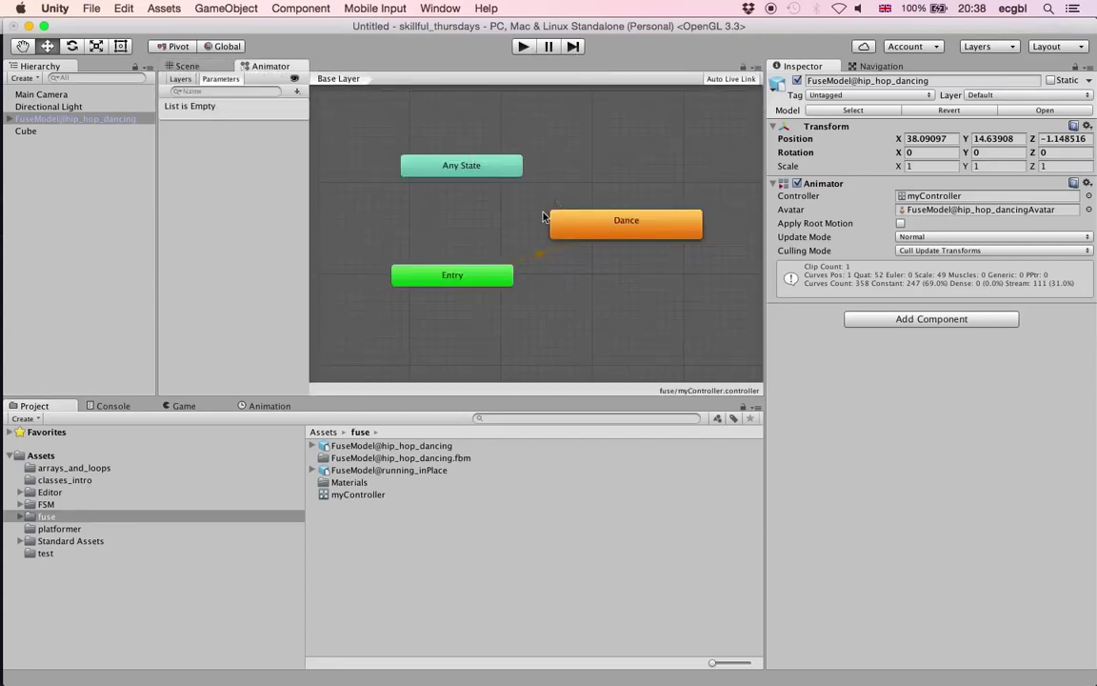
{"action": "left_click", "coordinate": [587, 231]}
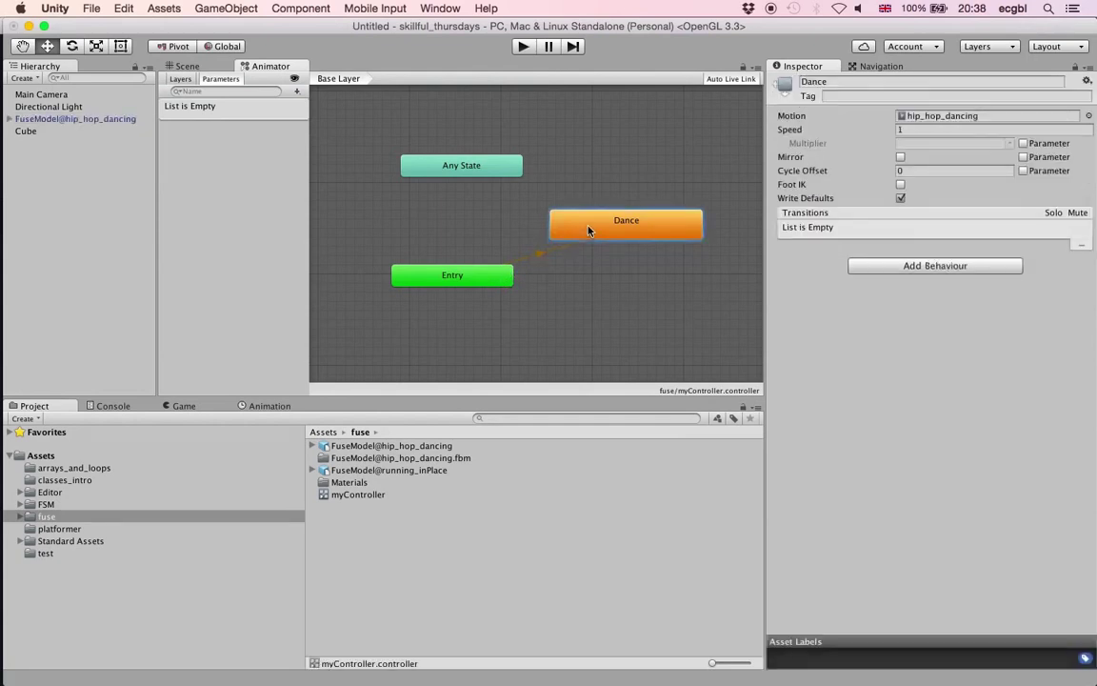
- Run Play mode, orbit around the character to watch the hip-hop dance, then stop
{"action": "left_click", "coordinate": [194, 66]}
{"action": "left_click", "coordinate": [523, 47]}
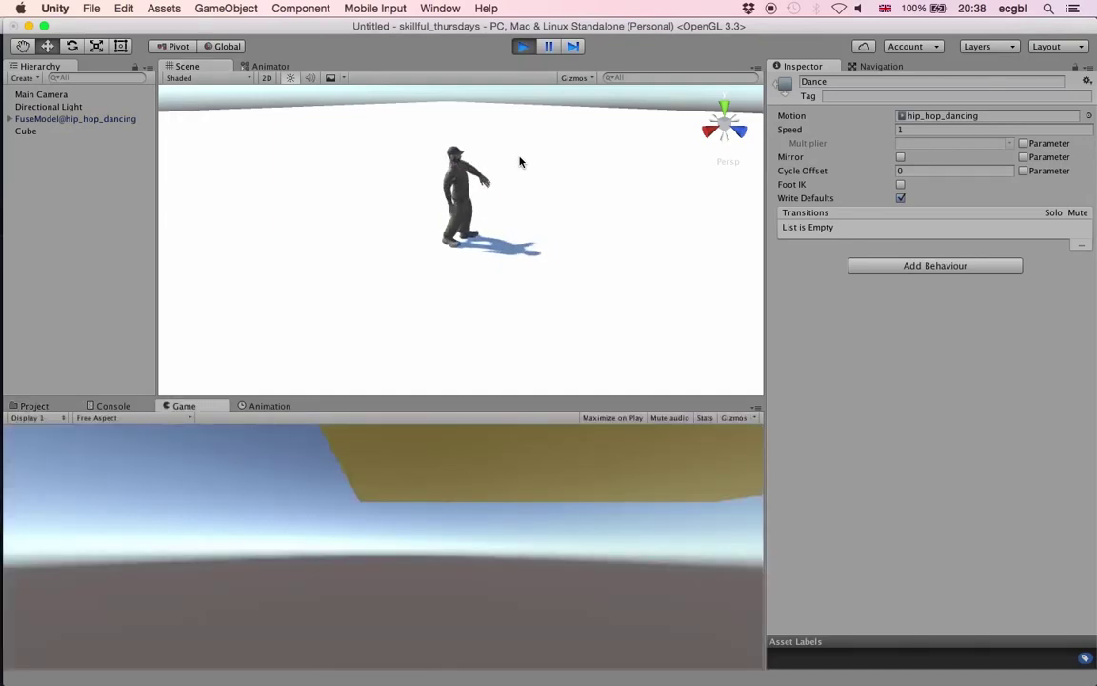
{"action": "left_click_drag", "start_coordinate": [519, 162], "coordinate": [455, 134], "text": "alt"}
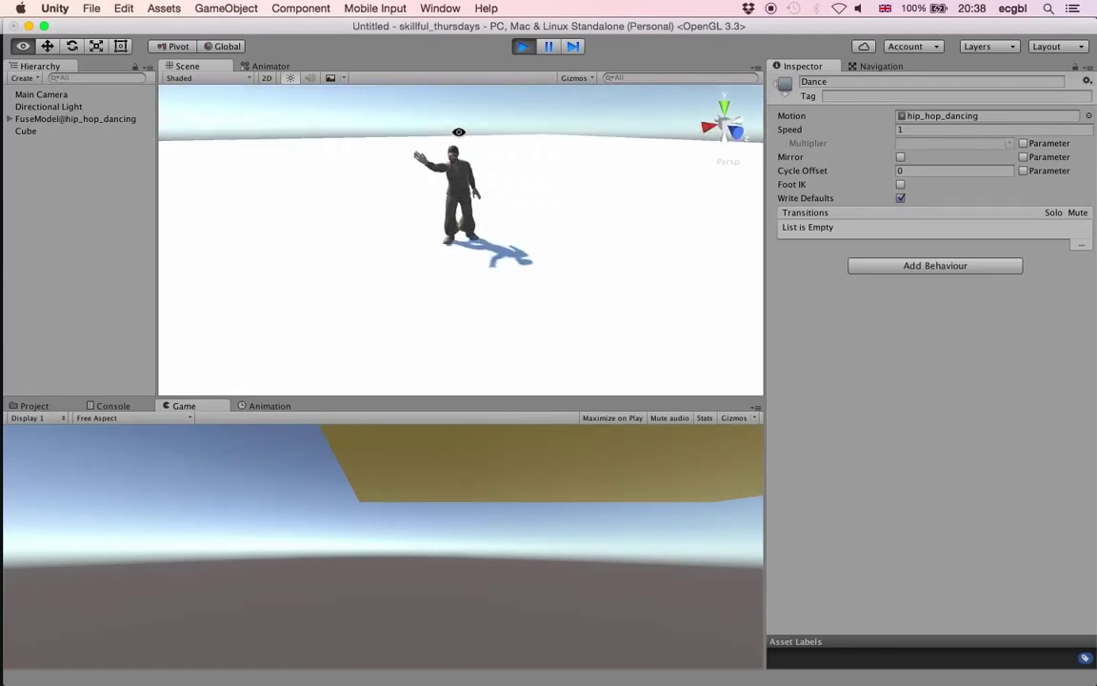
{"action": "left_click", "coordinate": [522, 48]}
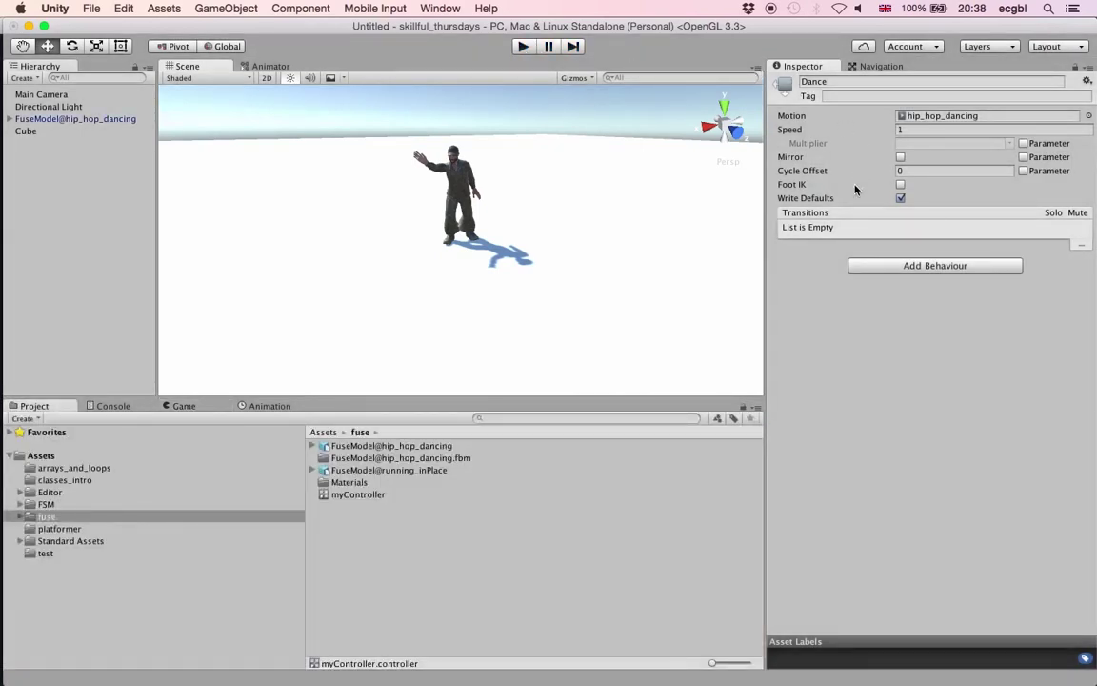
- Enable Loop Time in the hip_hop_dancing clip's import settings and start Play mode
{"action": "double_click", "coordinate": [909, 120]}
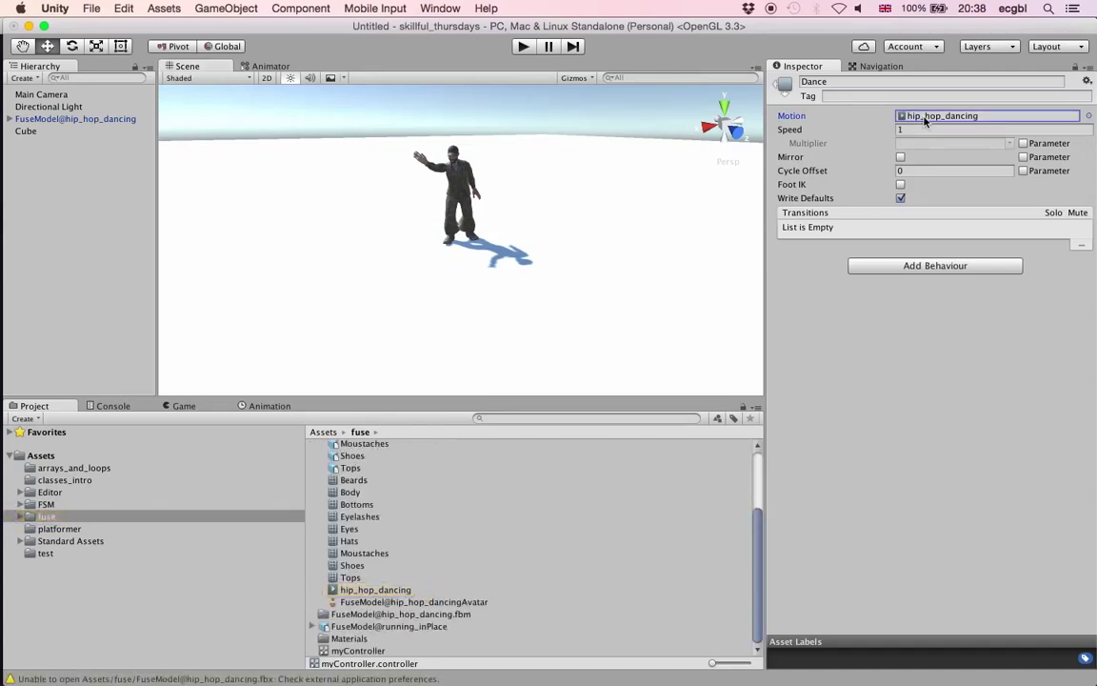
{"action": "scroll", "coordinate": [476, 470], "scroll_direction": "up", "scroll_amount": 3}
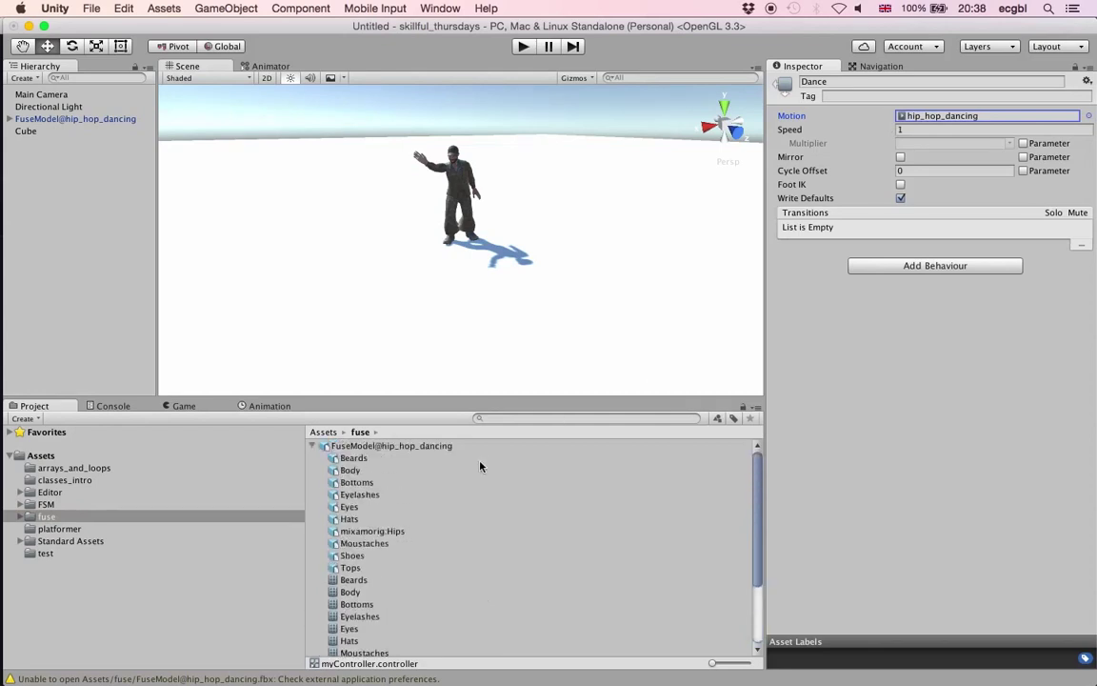
{"action": "left_click", "coordinate": [918, 118]}
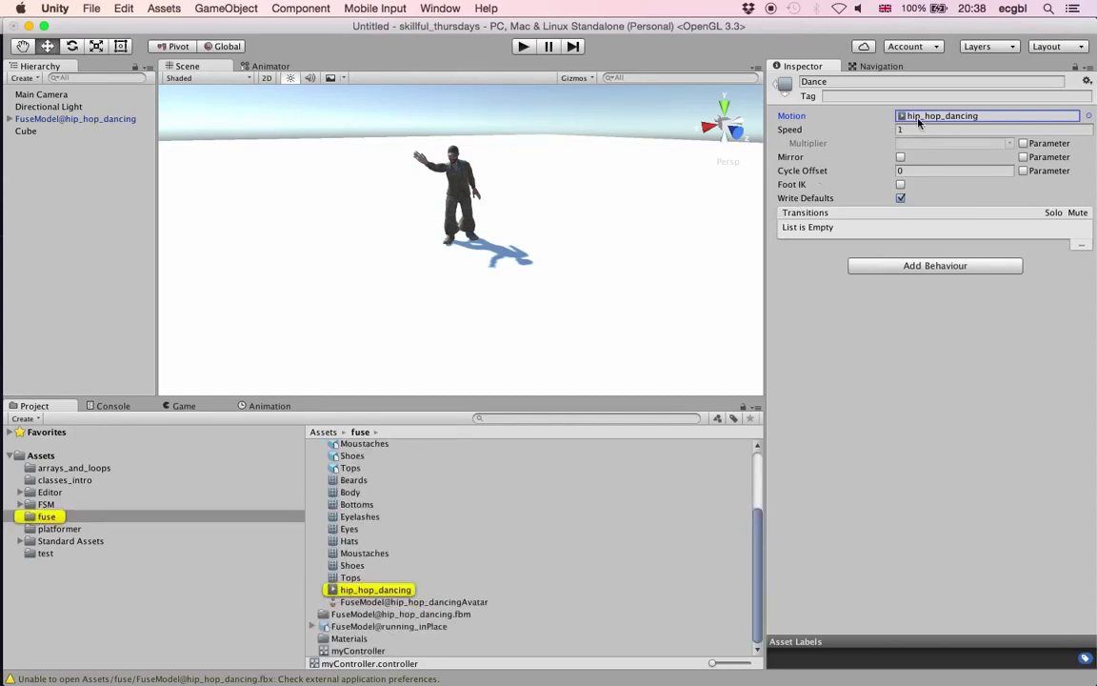
{"action": "left_click", "coordinate": [383, 591]}
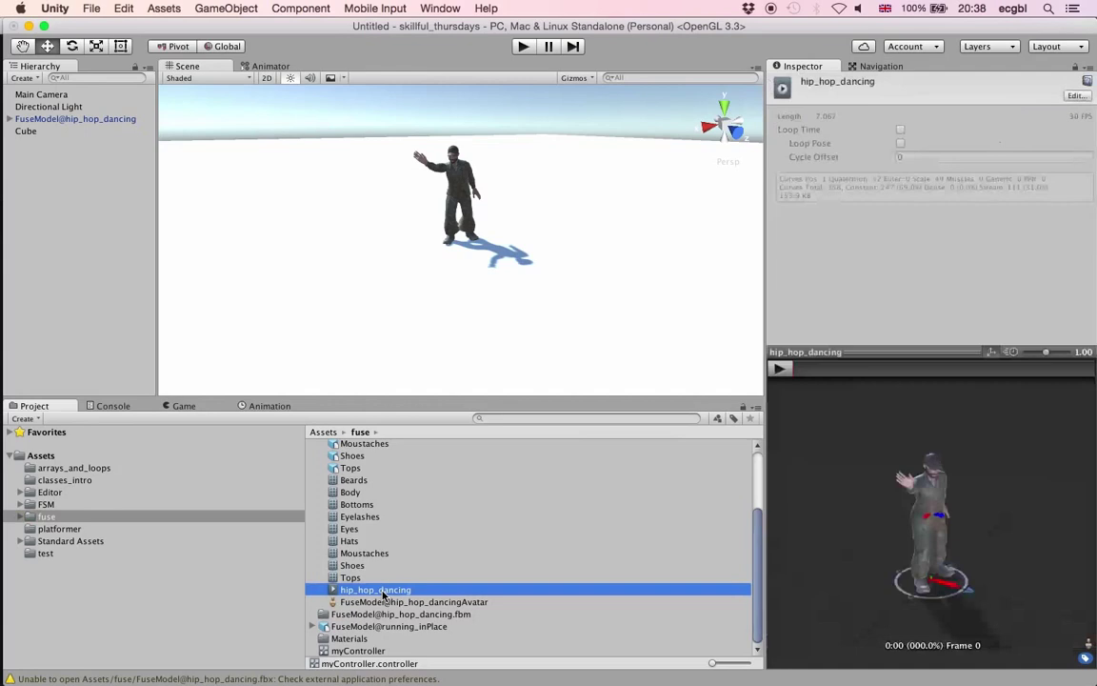
{"action": "left_click", "coordinate": [1077, 102]}
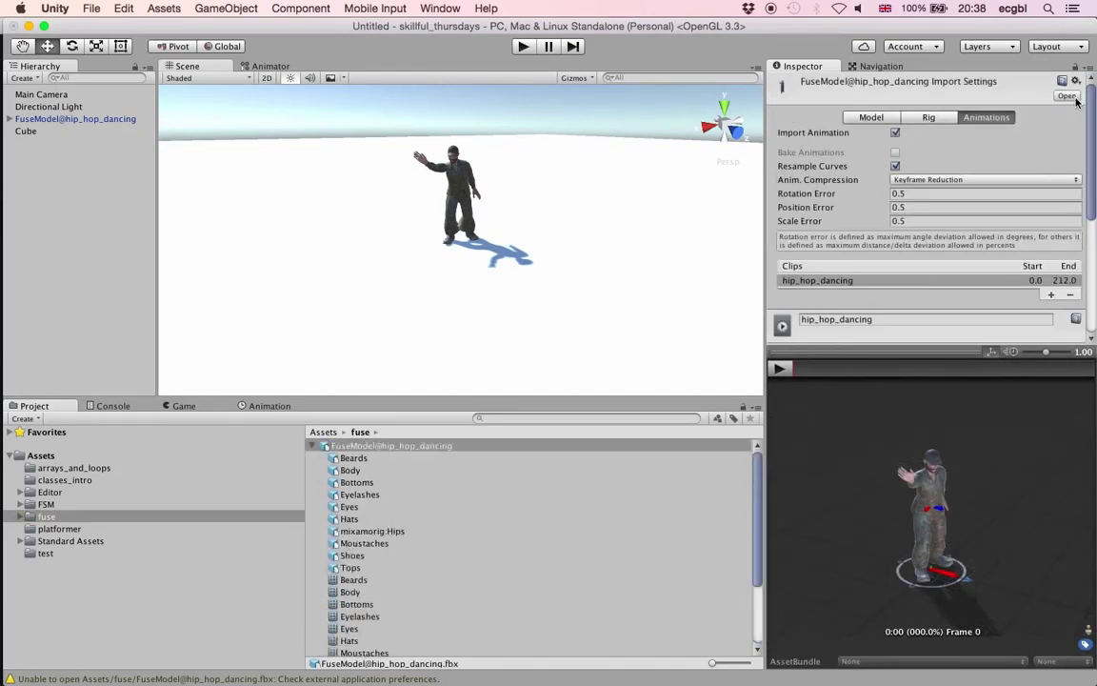
{"action": "scroll", "coordinate": [942, 159], "scroll_direction": "down", "scroll_amount": 5}
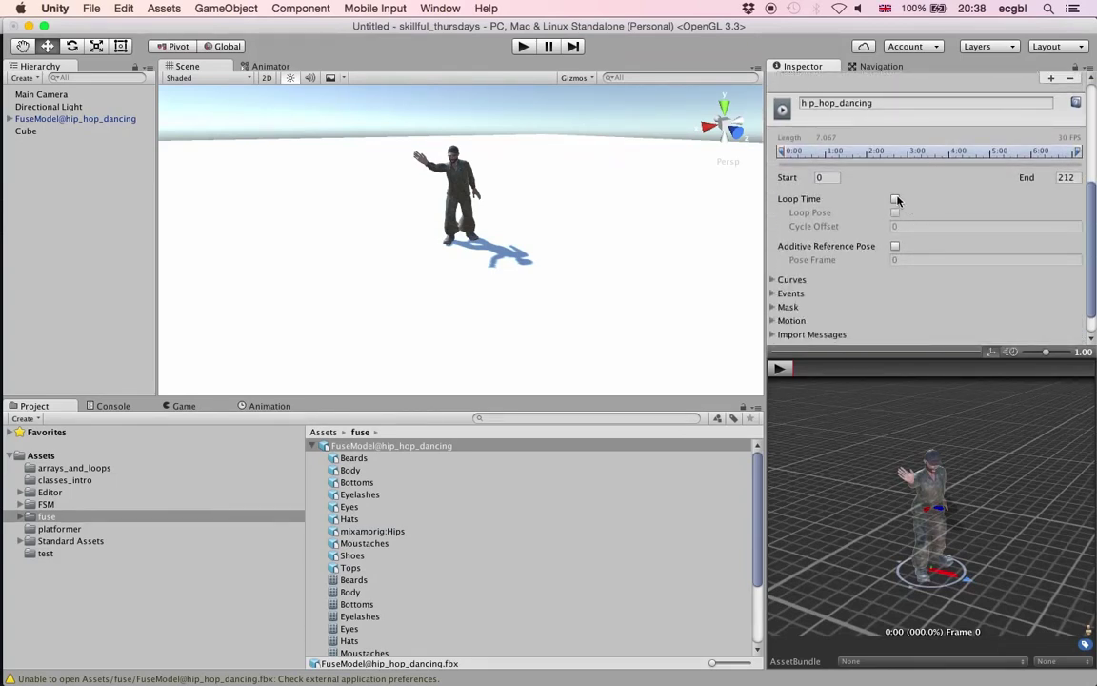
{"action": "left_click", "coordinate": [895, 199]}
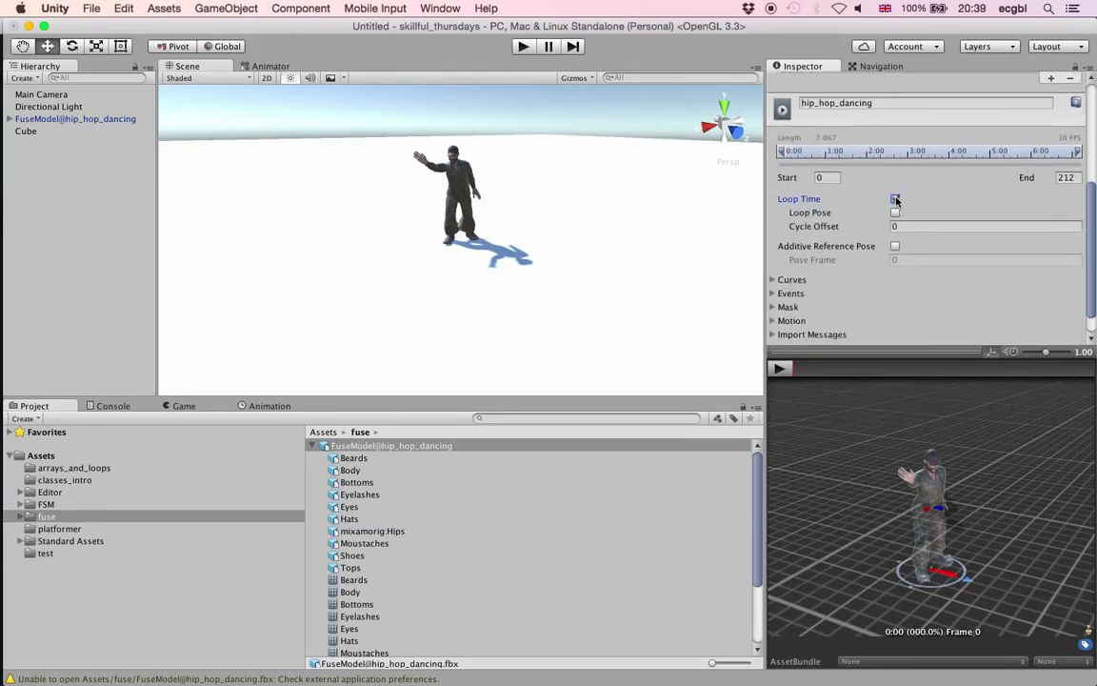
{"action": "scroll", "coordinate": [1047, 257], "scroll_direction": "down", "scroll_amount": 2}
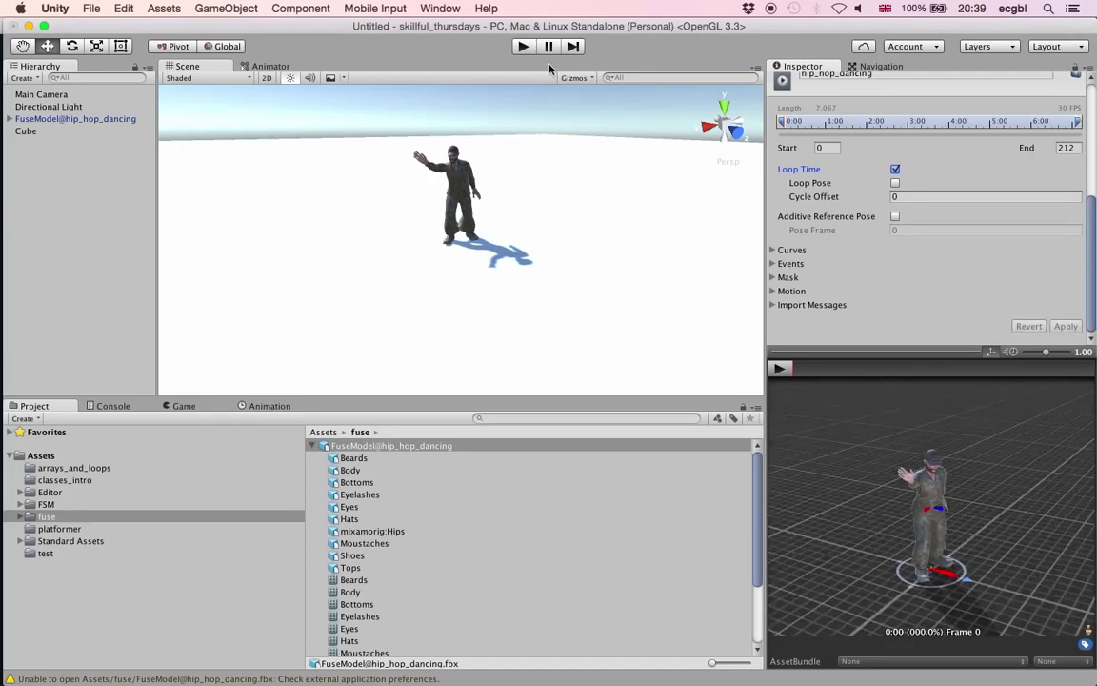
{"action": "left_click", "coordinate": [524, 48]}
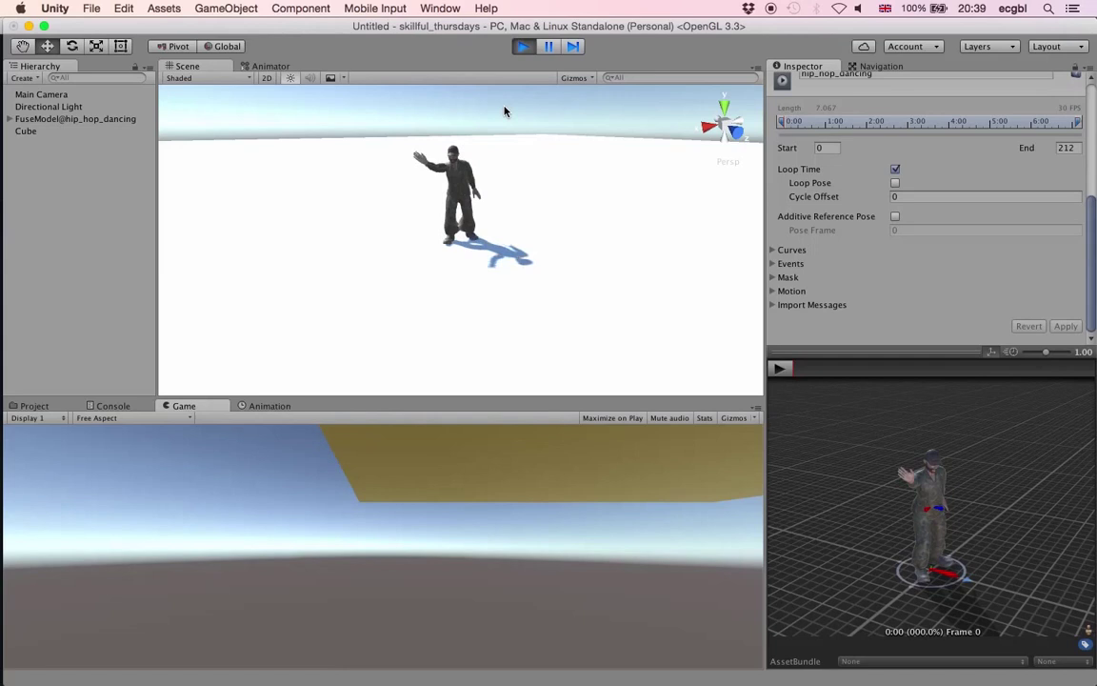
- Orbit the Scene view to watch the looping dance from another angle
{"action": "left_click_drag", "start_coordinate": [505, 112], "coordinate": [469, 113], "text": "alt"}
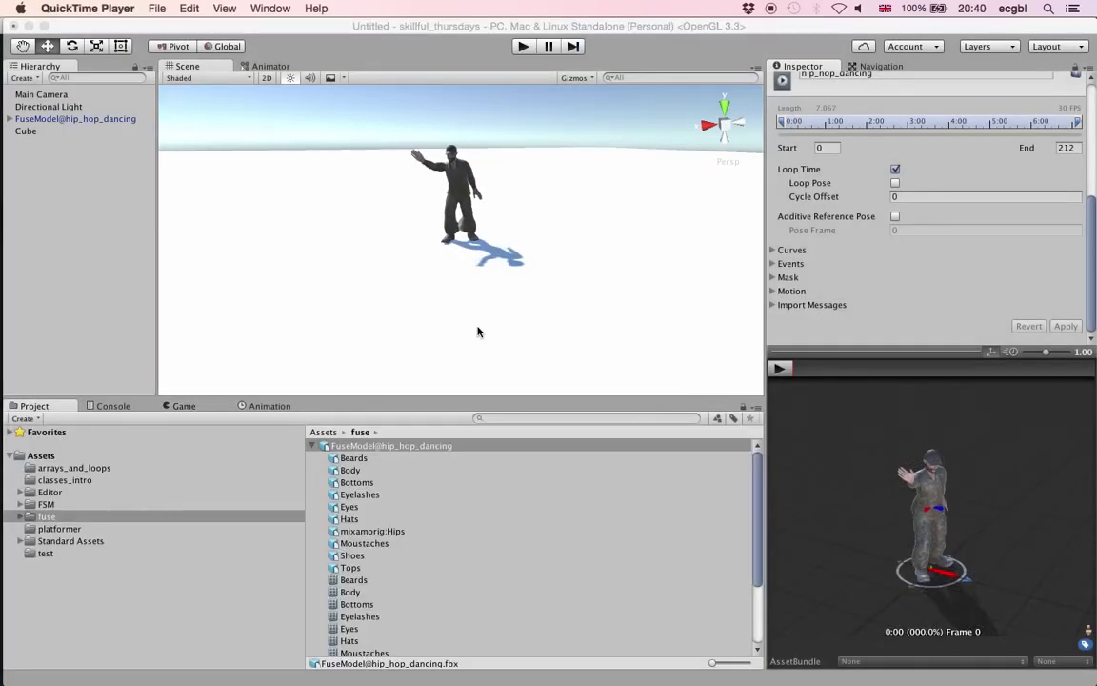
- In Mixamo's My Assets, select the FuseModel character and open Find Animations
{"action": "key", "text": "super+Tab"}
{"action": "key", "text": "super+Tab"}
{"action": "key", "text": "super+Tab"}
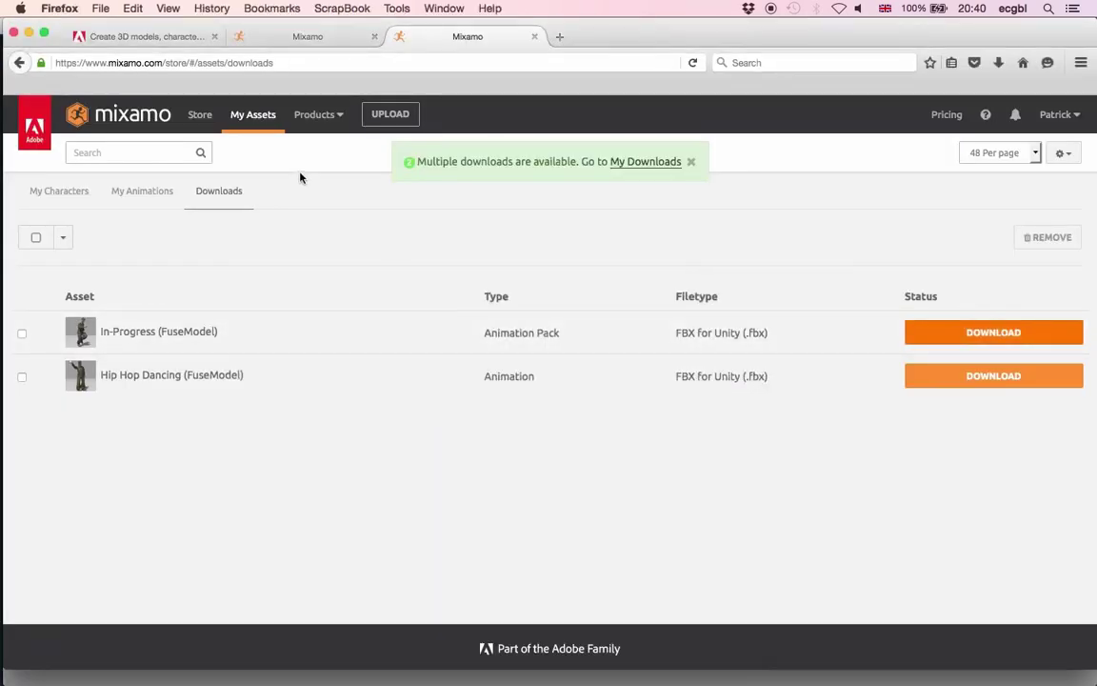
{"action": "left_click", "coordinate": [244, 118]}
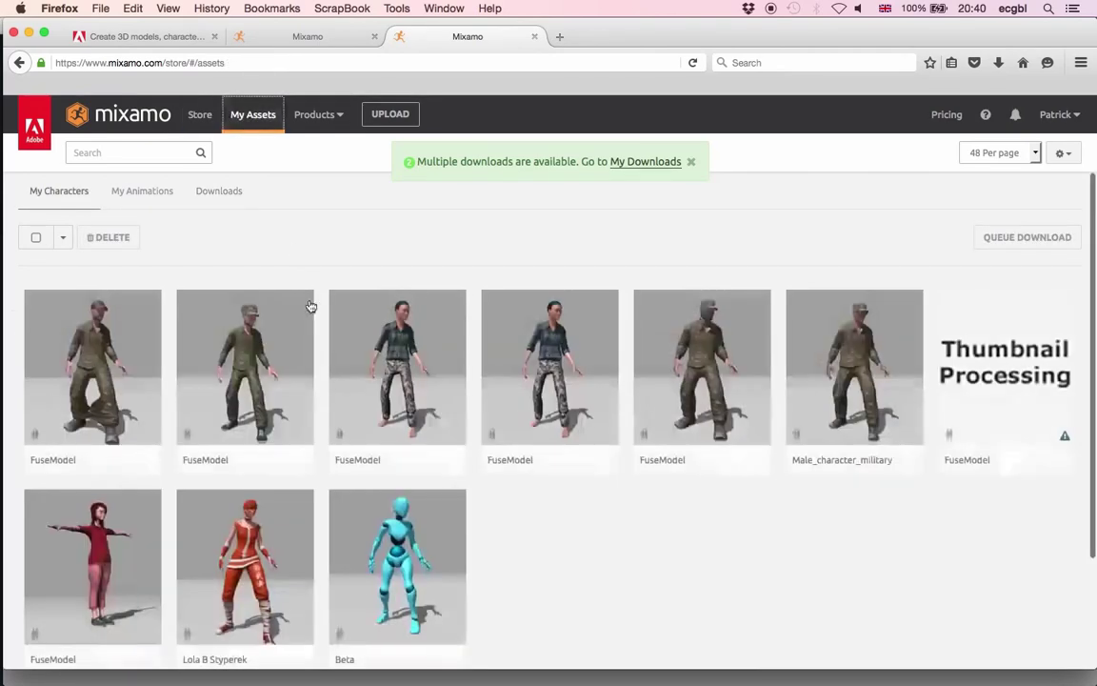
{"action": "left_click", "coordinate": [108, 355]}
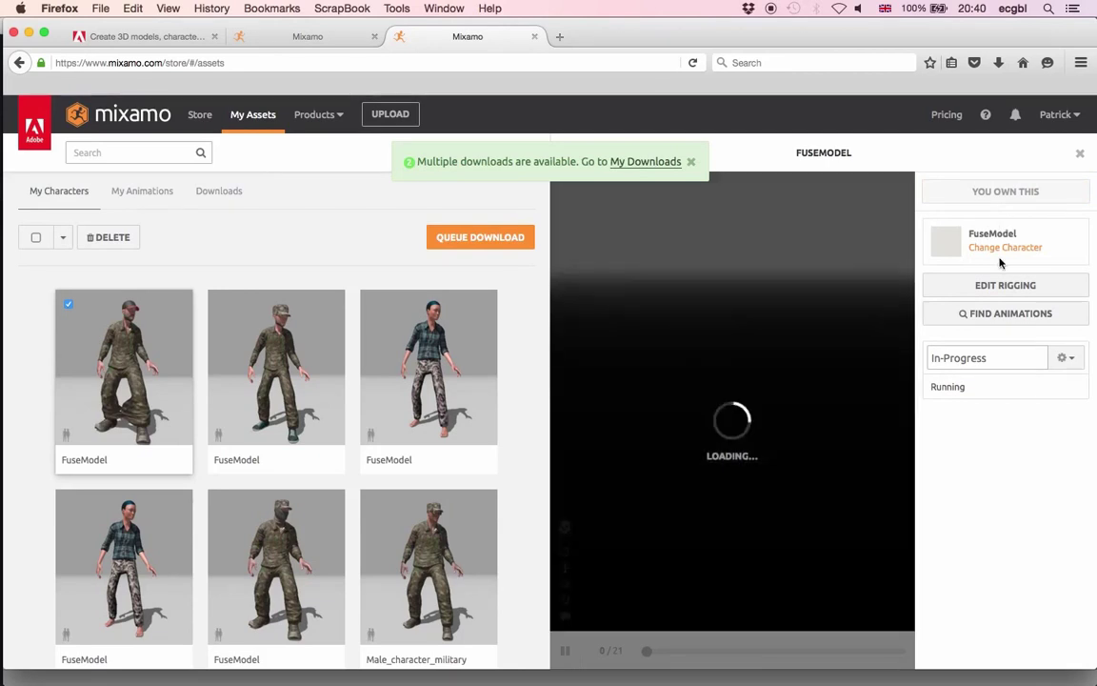
{"action": "left_click", "coordinate": [985, 317]}
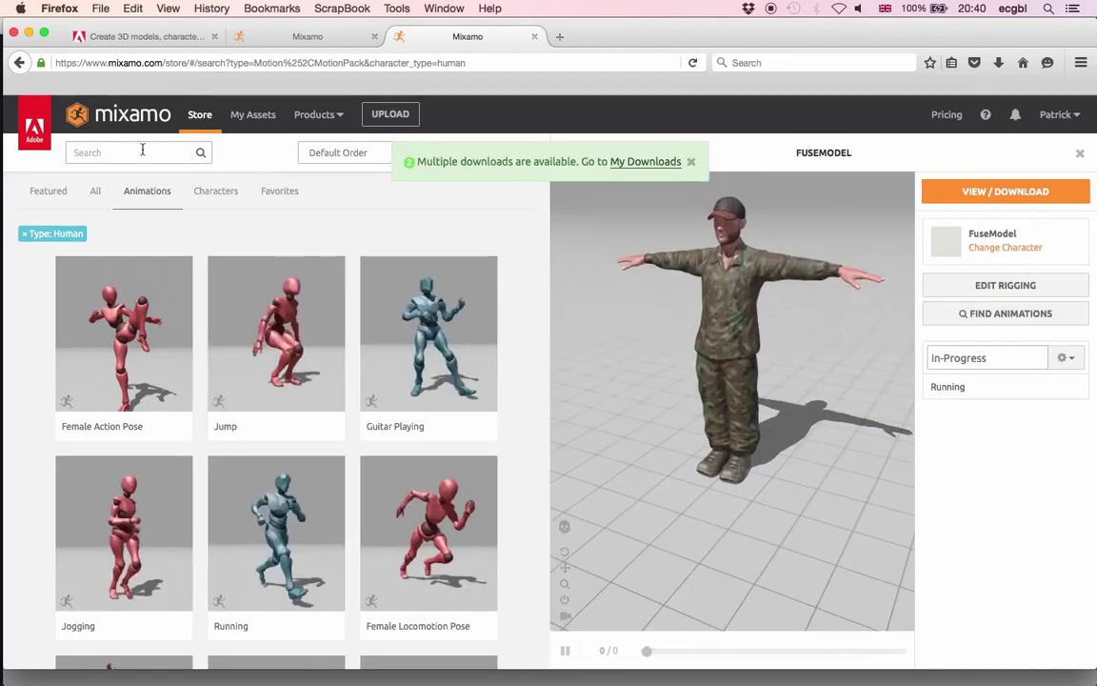
- Search the animation store for 'idle'
{"action": "left_click", "coordinate": [96, 153]}
{"action": "type", "text": "idle"}
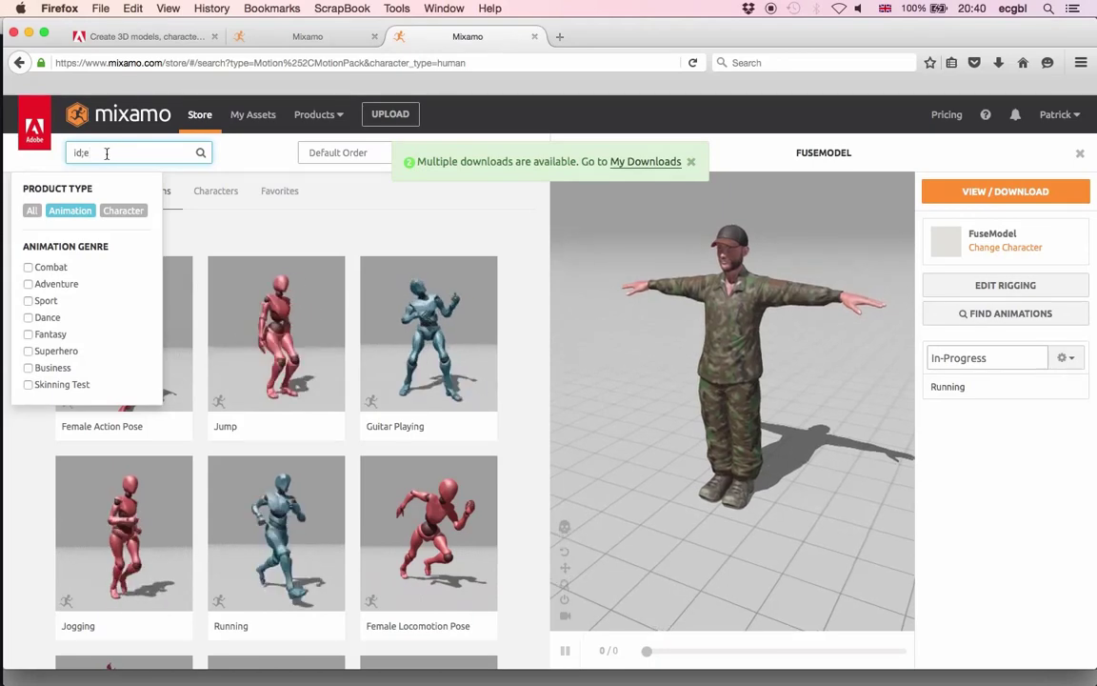
{"action": "key", "text": "BackSpace"}
{"action": "key", "text": "BackSpace"}
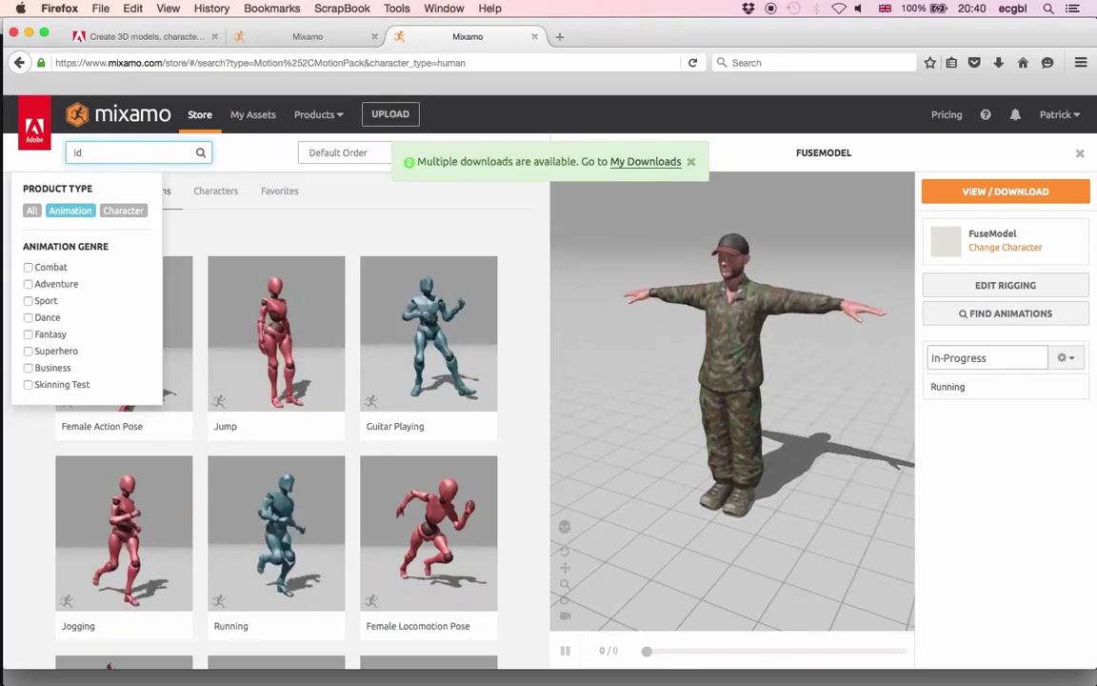
{"action": "type", "text": "le"}
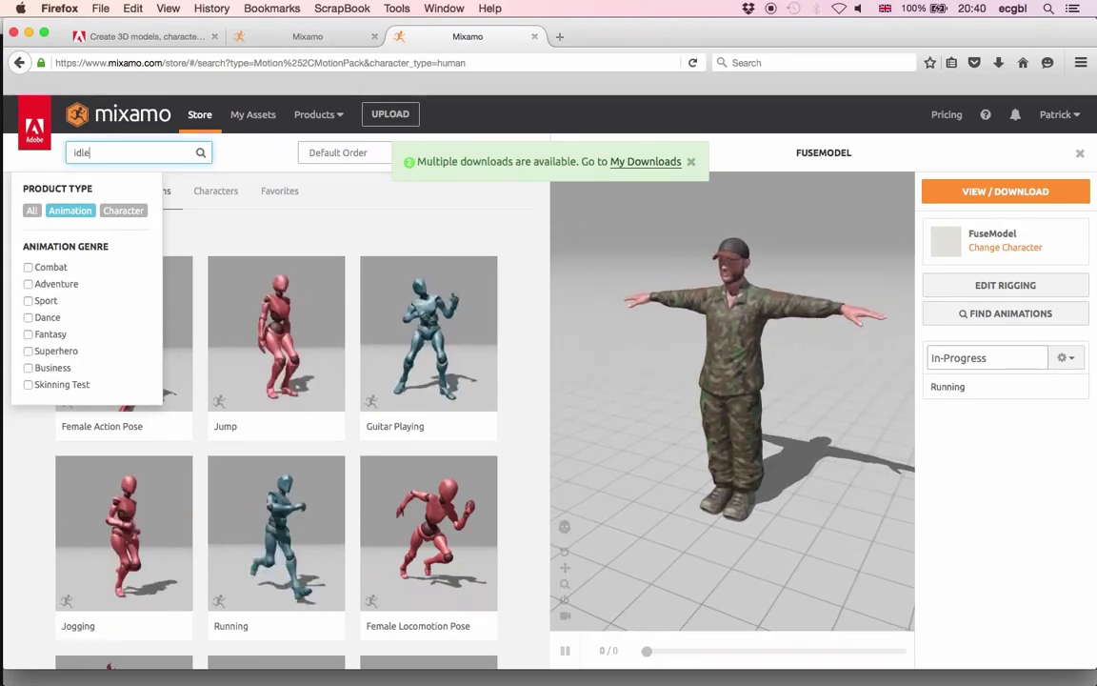
{"action": "key", "text": "Return"}
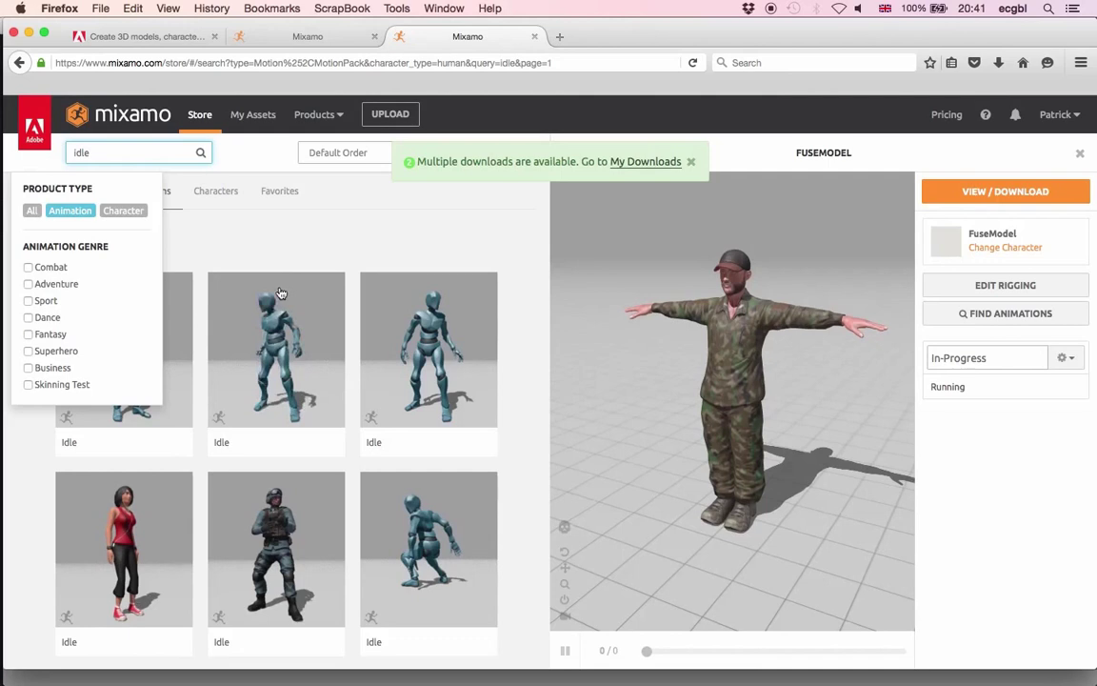
- Preview an Idle animation on FuseModel, add it to my assets, and view it there
{"action": "left_click", "coordinate": [282, 353]}
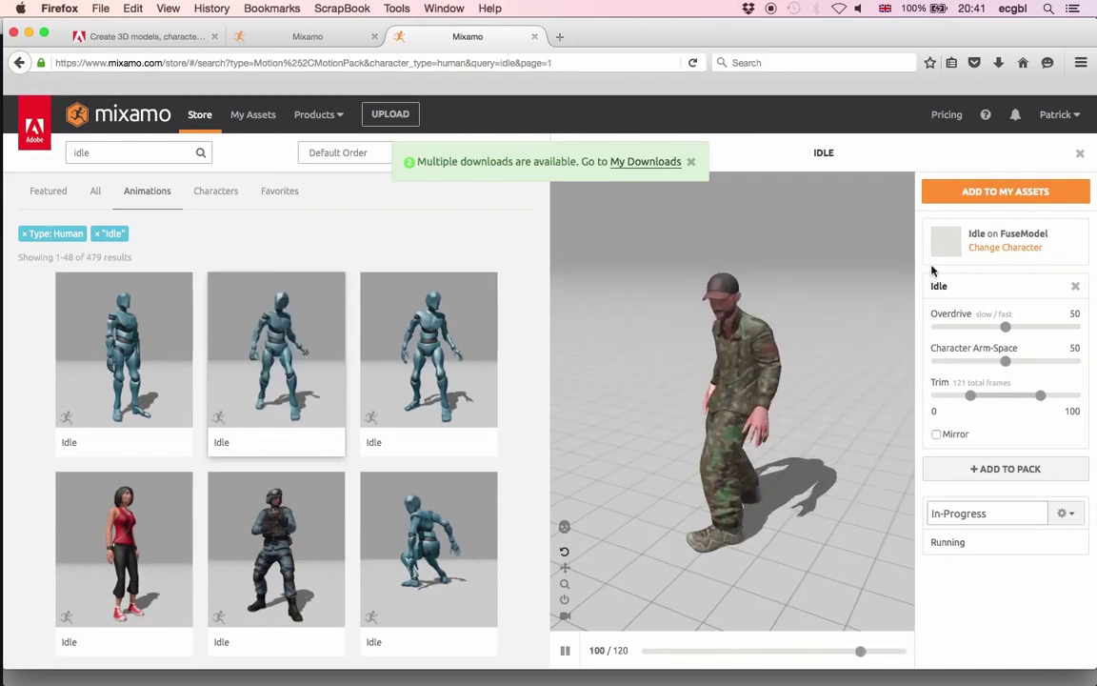
{"action": "left_click", "coordinate": [1006, 193]}
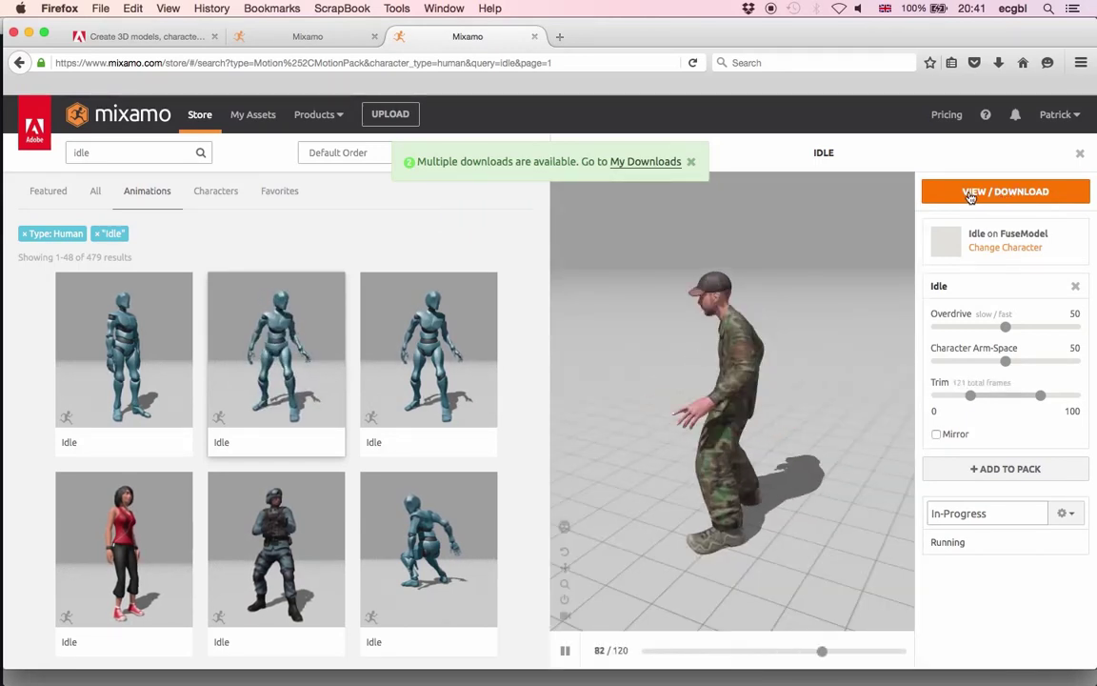
{"action": "left_click", "coordinate": [969, 193]}
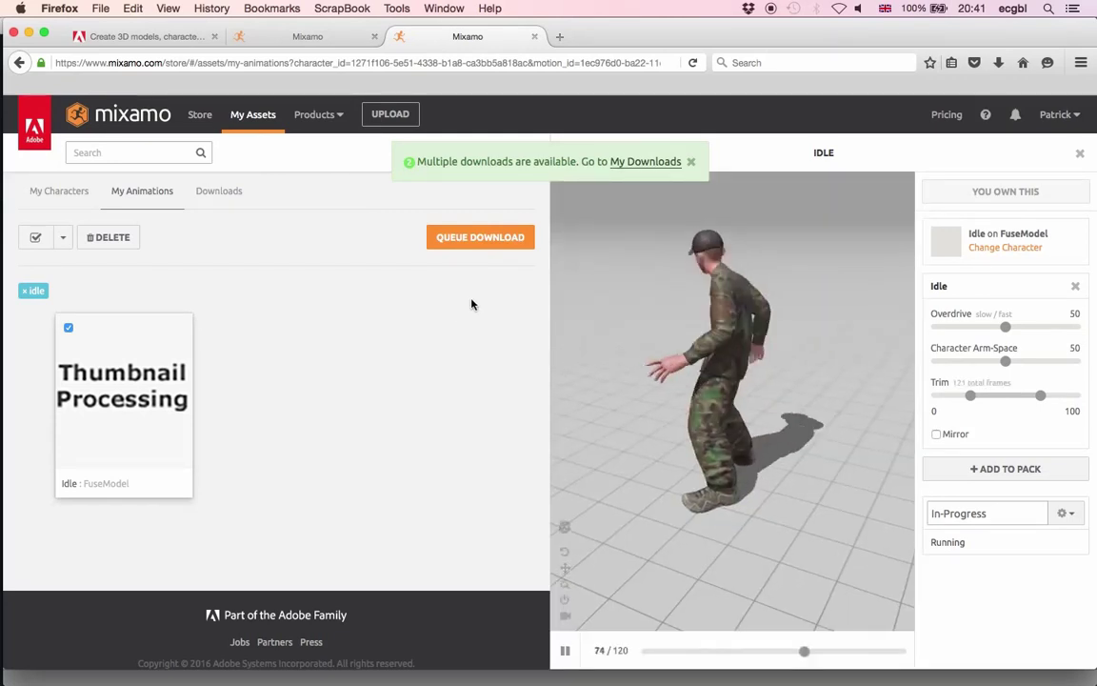
- Queue the Idle animation for download in FBX for Unity (.fbx) format
{"action": "left_click", "coordinate": [486, 239]}
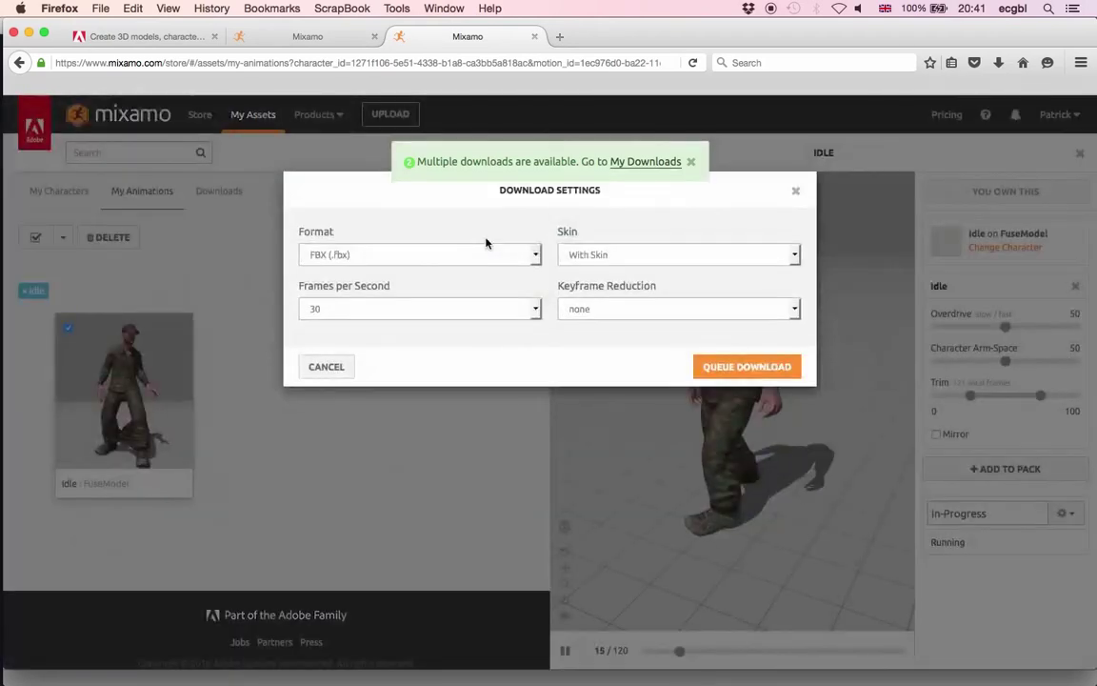
{"action": "left_click", "coordinate": [497, 254]}
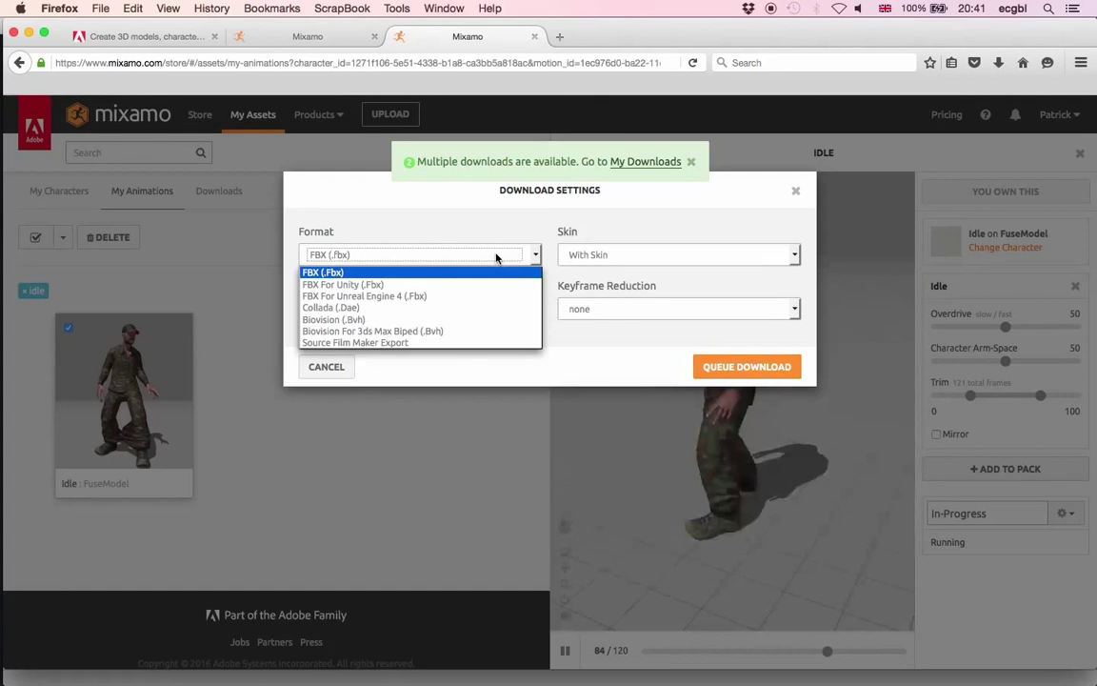
{"action": "left_click", "coordinate": [356, 288]}
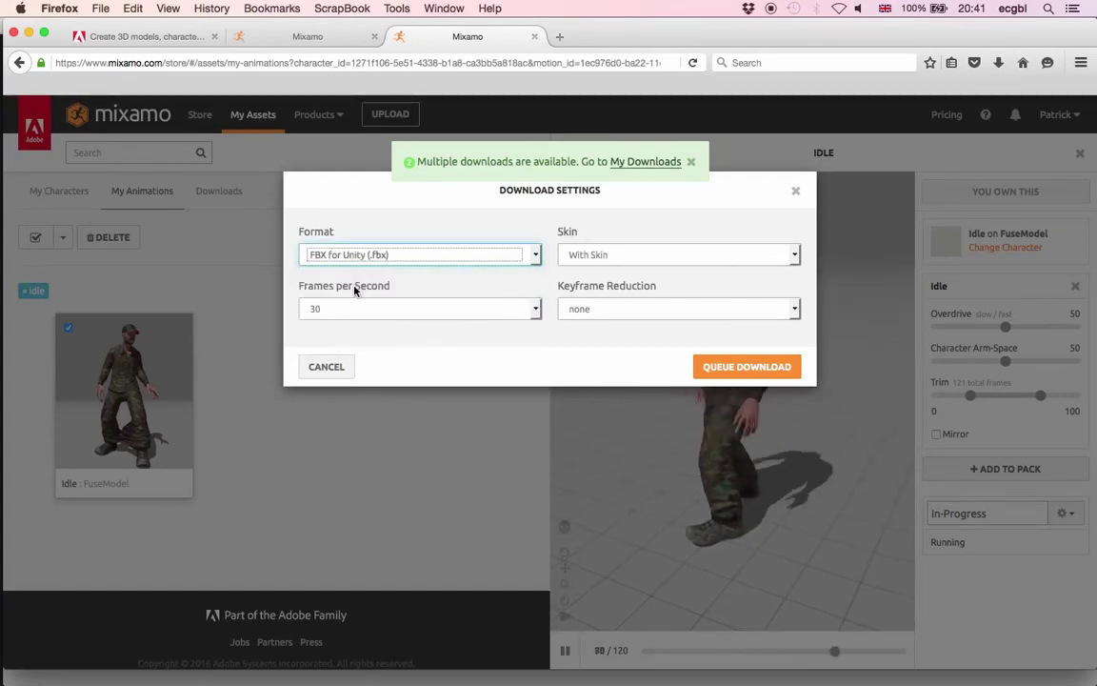
{"action": "left_click", "coordinate": [732, 370]}
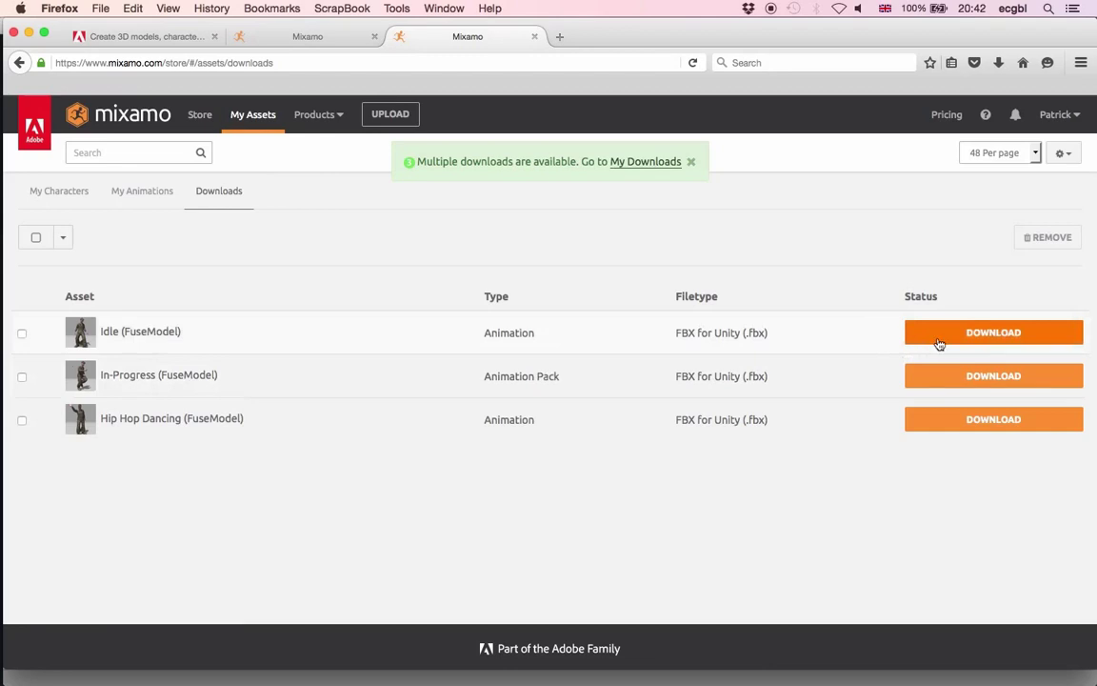
{"action": "left_click", "coordinate": [969, 336]}
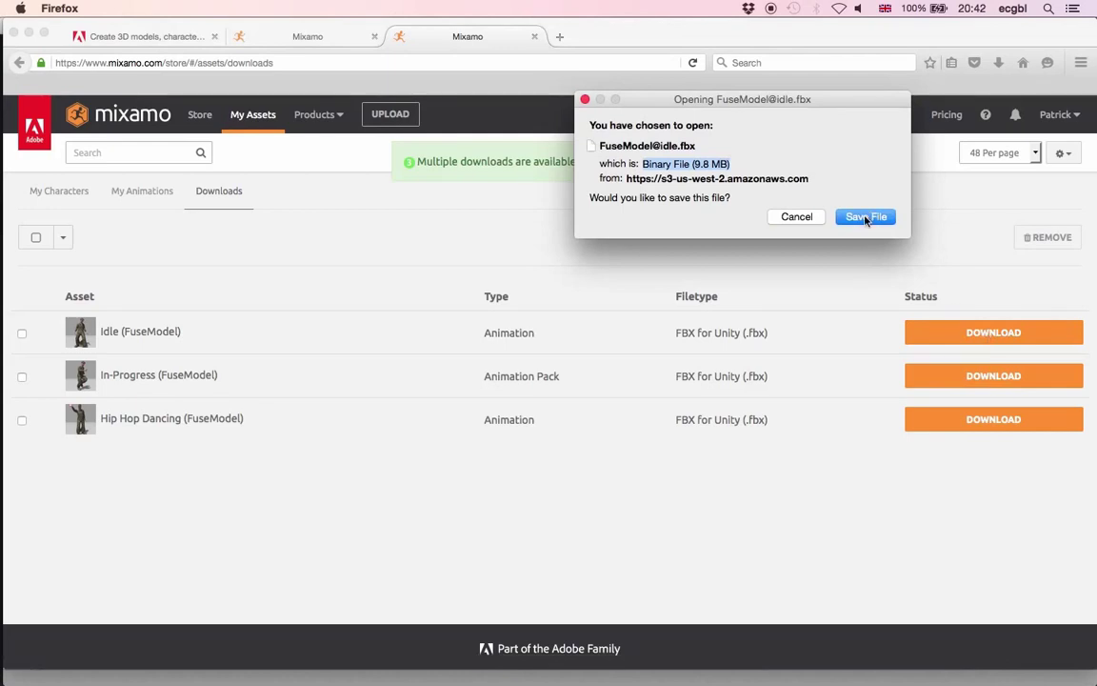
{"action": "left_click", "coordinate": [866, 217]}
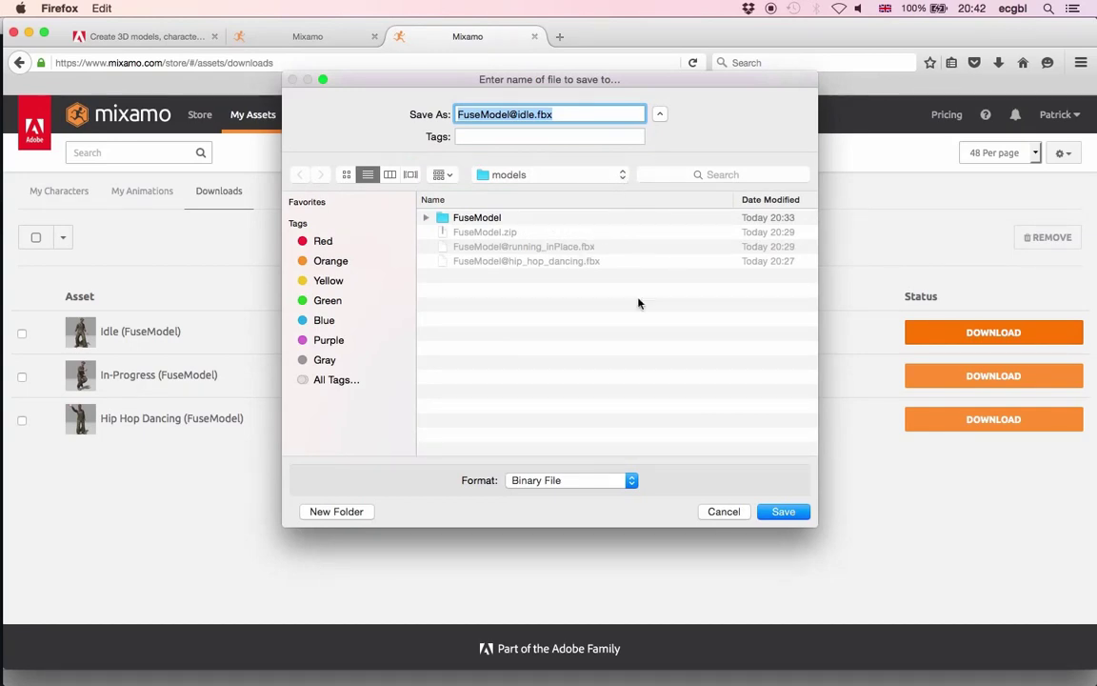
{"action": "left_click", "coordinate": [778, 511]}
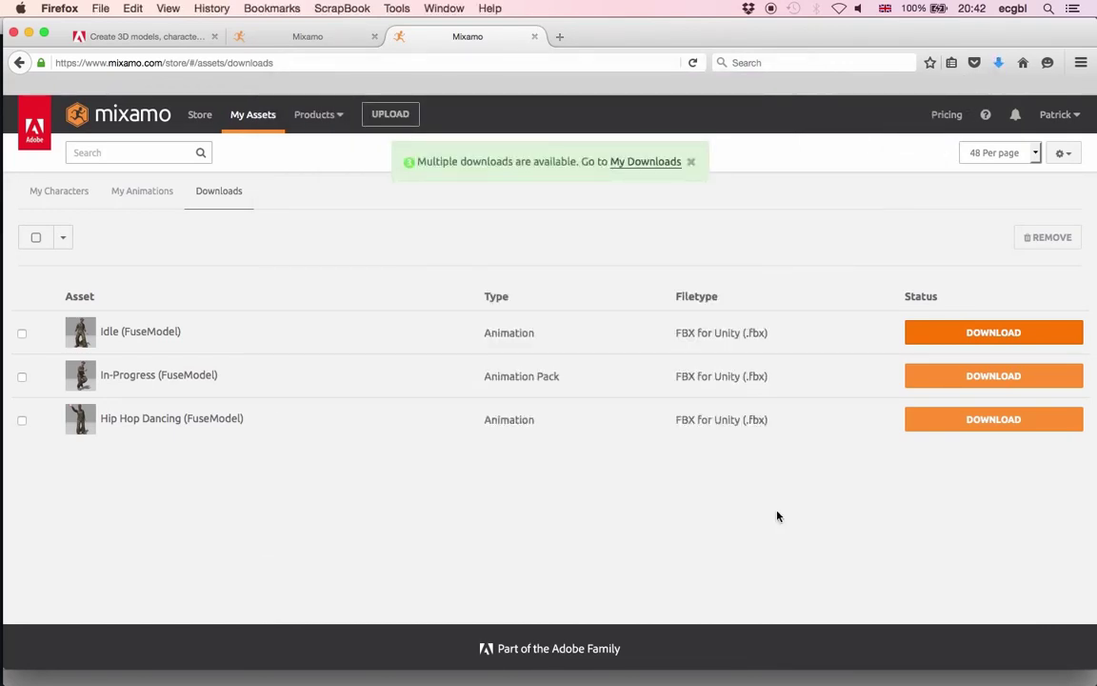
{"action": "key", "text": "super+Tab"}
{"action": "key", "text": "super+Tab"}
{"action": "key", "text": "super+Tab"}
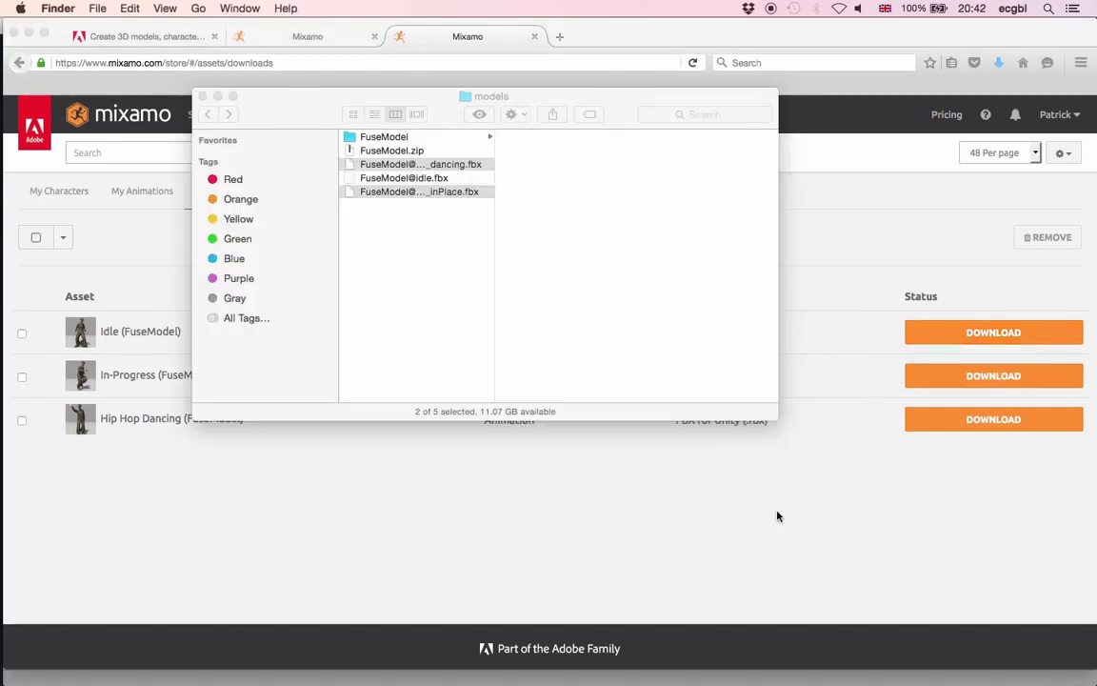
{"action": "key", "text": "Left"}
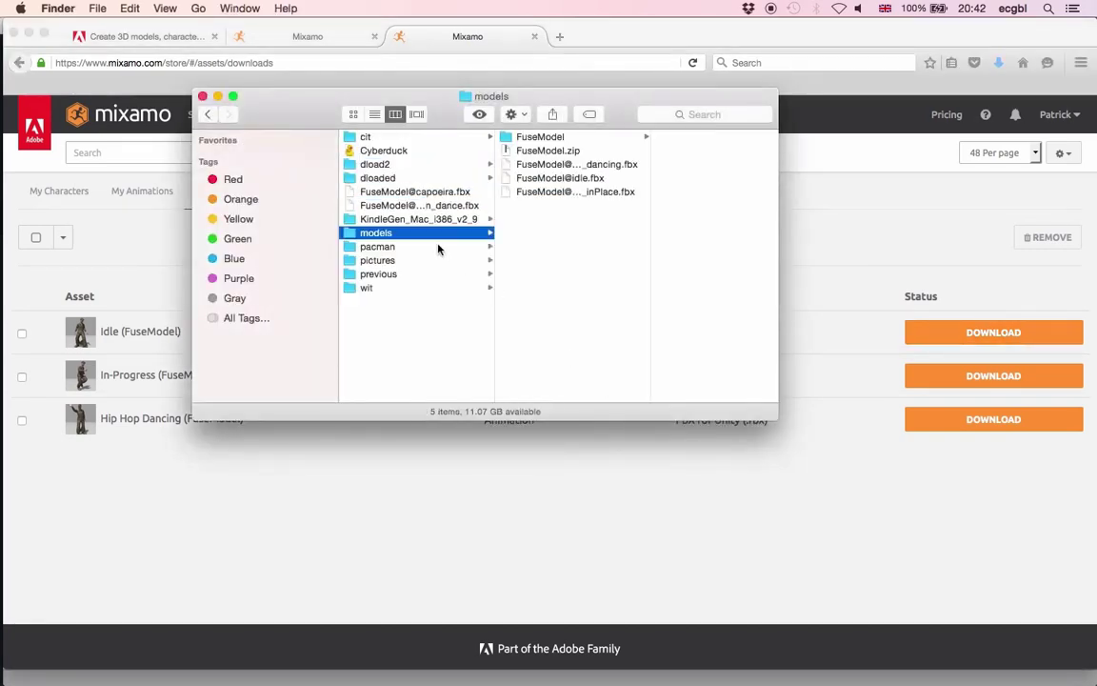
{"action": "left_click", "coordinate": [546, 178]}
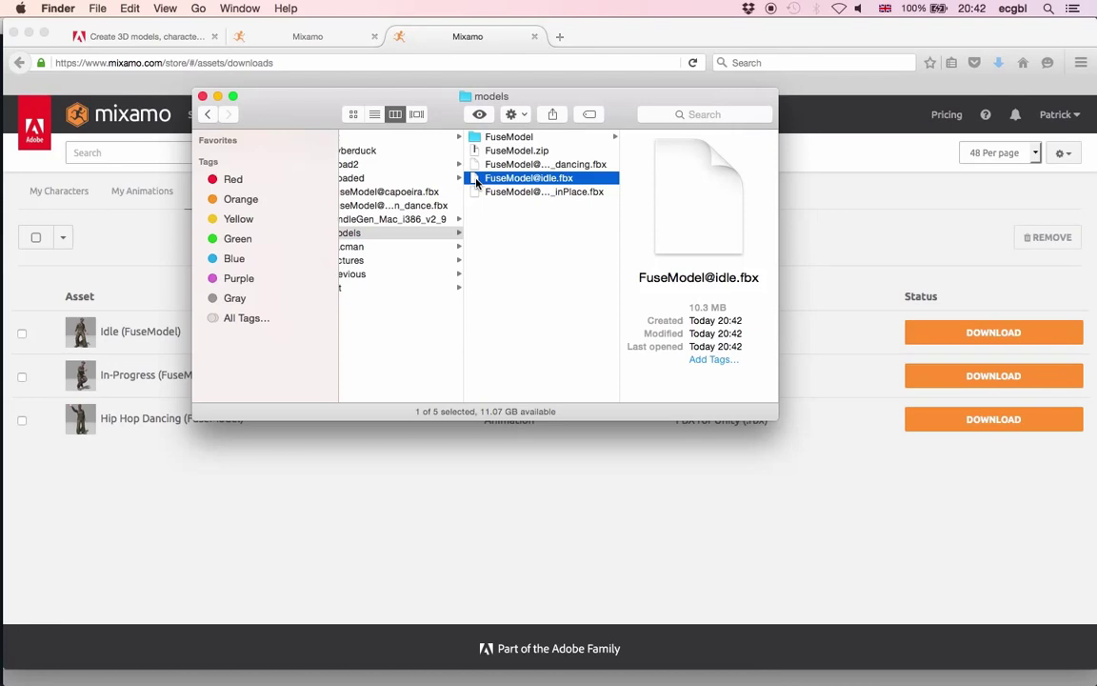
{"action": "left_click_drag", "start_coordinate": [476, 181], "coordinate": [493, 385]}
{"action": "key", "text": "super+Tab"}
{"action": "key", "text": "super+Tab"}
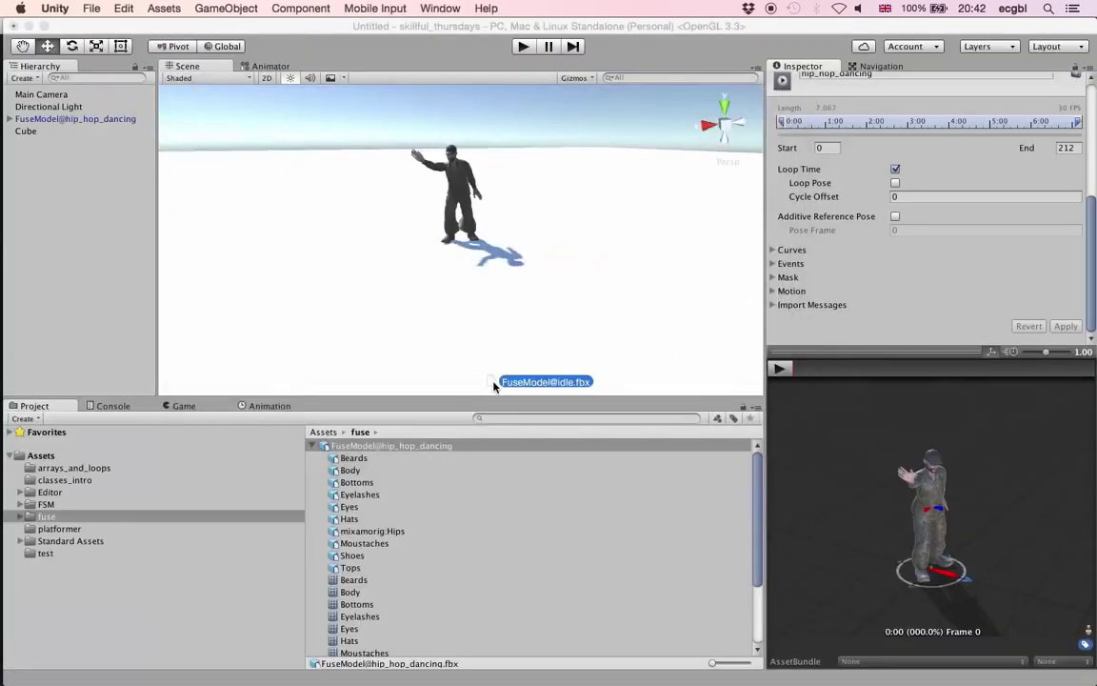
{"action": "left_click_drag", "start_coordinate": [200, 453], "coordinate": [41, 519]}
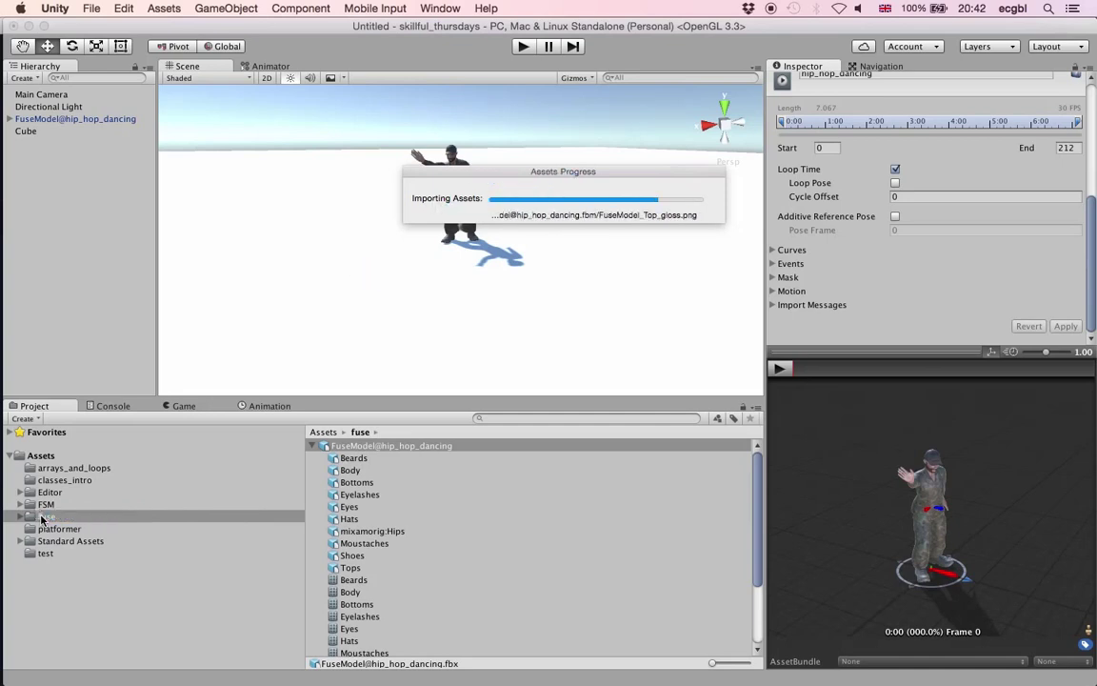
{"action": "left_click", "coordinate": [311, 448]}
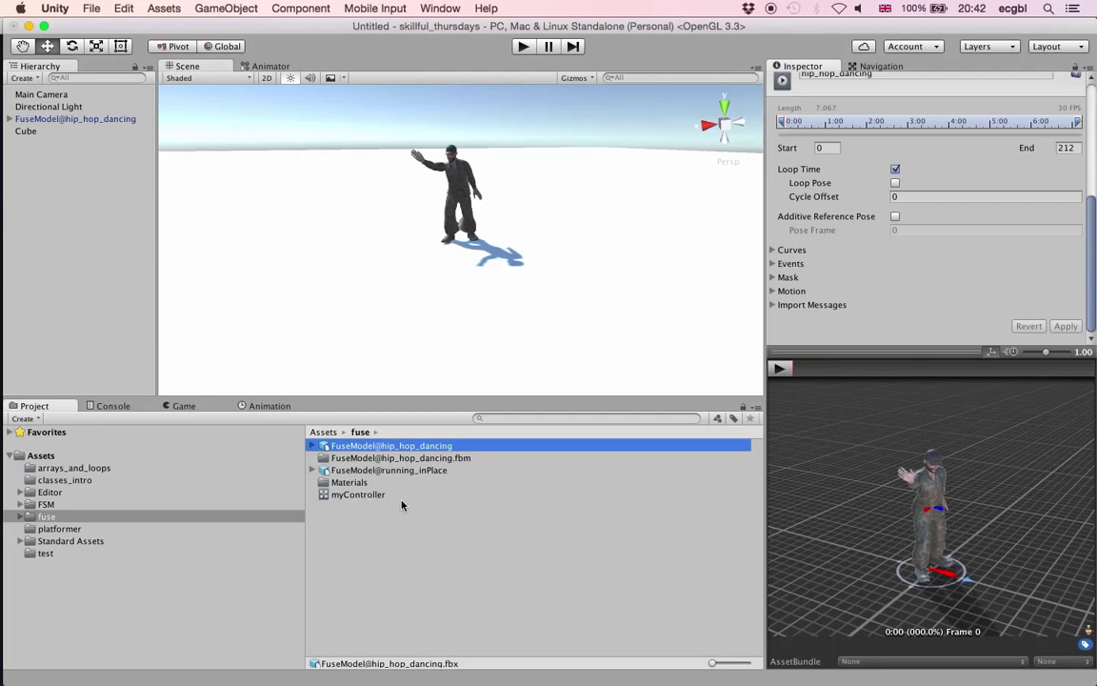
{"action": "key", "text": "super+Tab"}
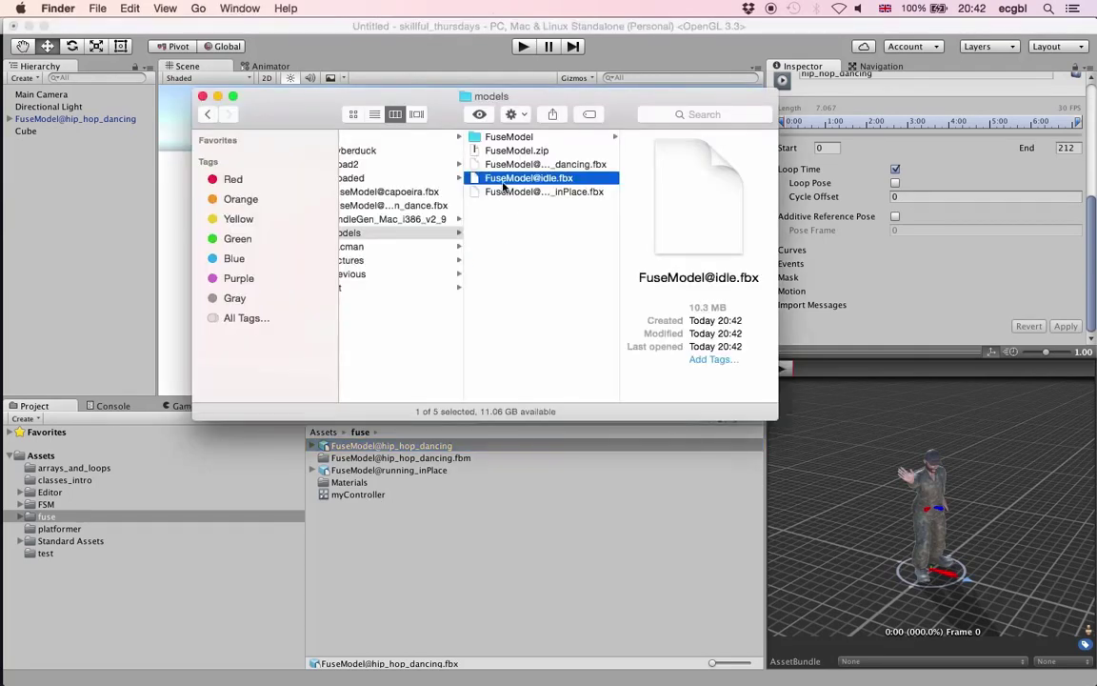
{"action": "left_click_drag", "start_coordinate": [502, 184], "coordinate": [395, 573]}
{"action": "key", "text": "super+Tab"}
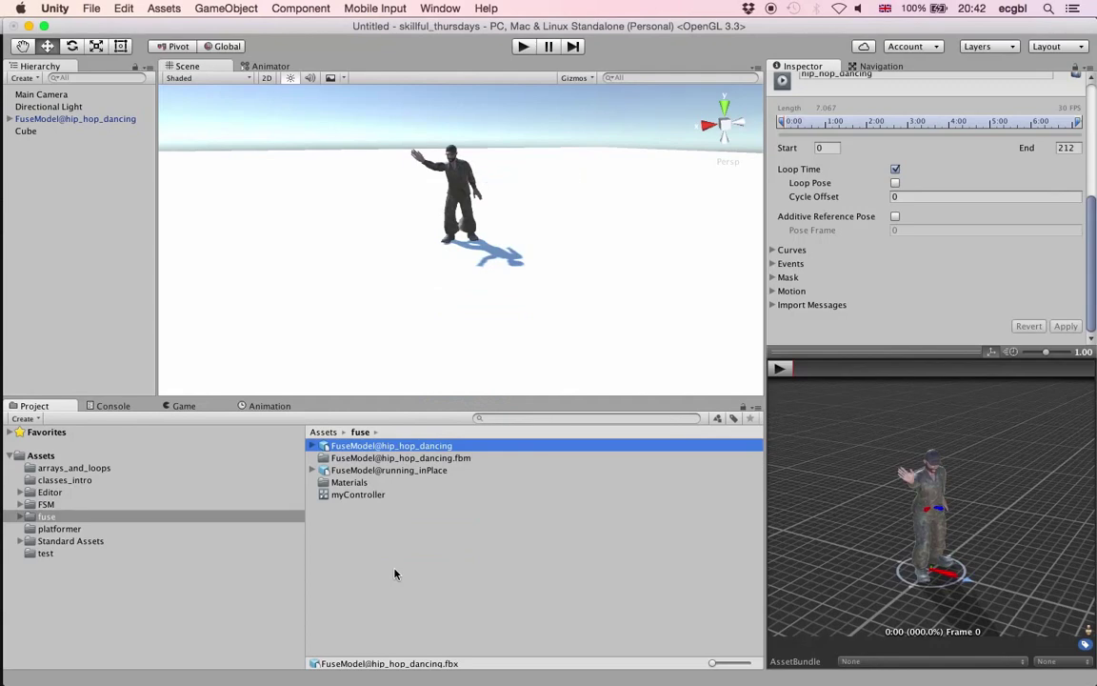
{"action": "key", "text": "super+Tab"}
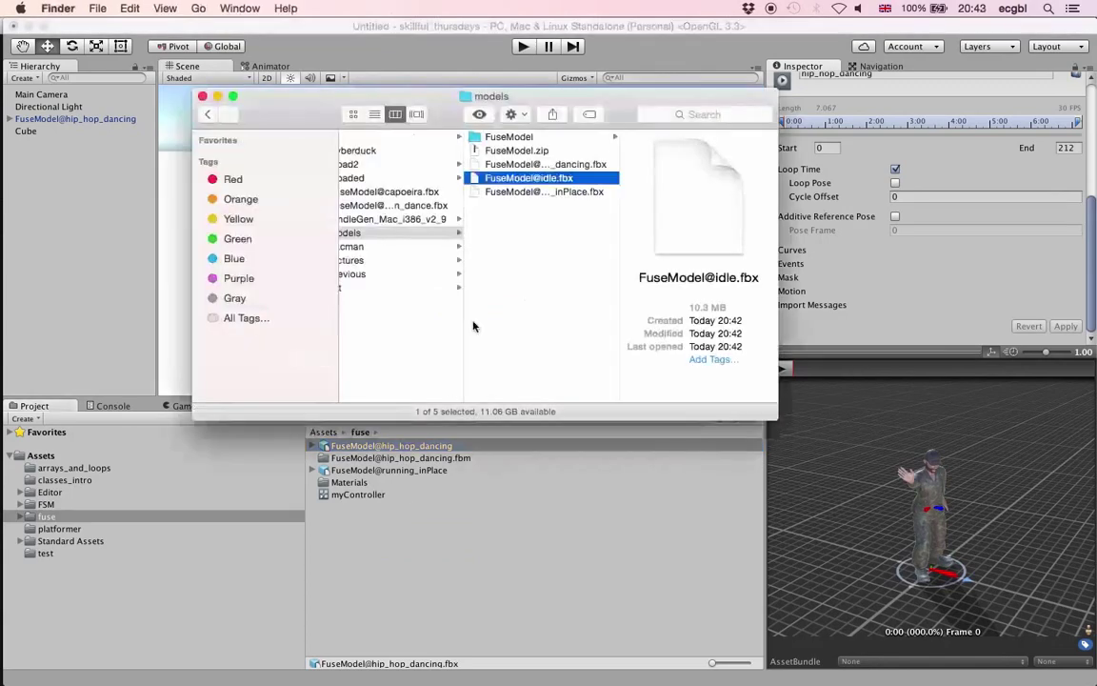
{"action": "left_click", "coordinate": [530, 226]}
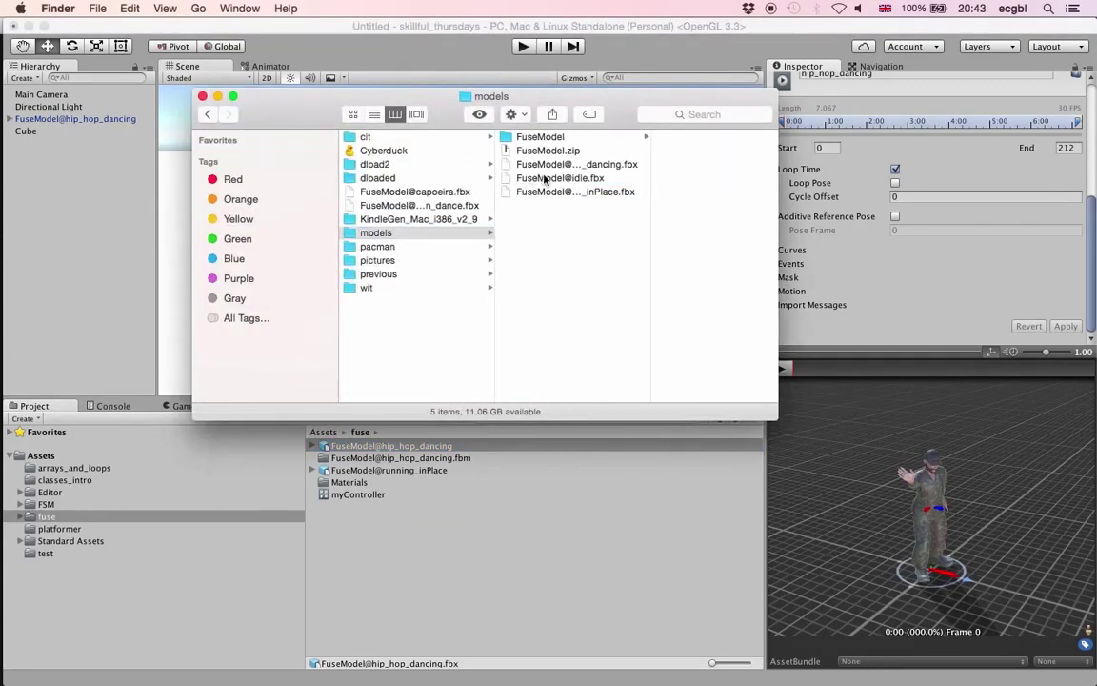
{"action": "left_click", "coordinate": [545, 179]}
{"action": "left_click_drag", "start_coordinate": [477, 180], "coordinate": [358, 541]}
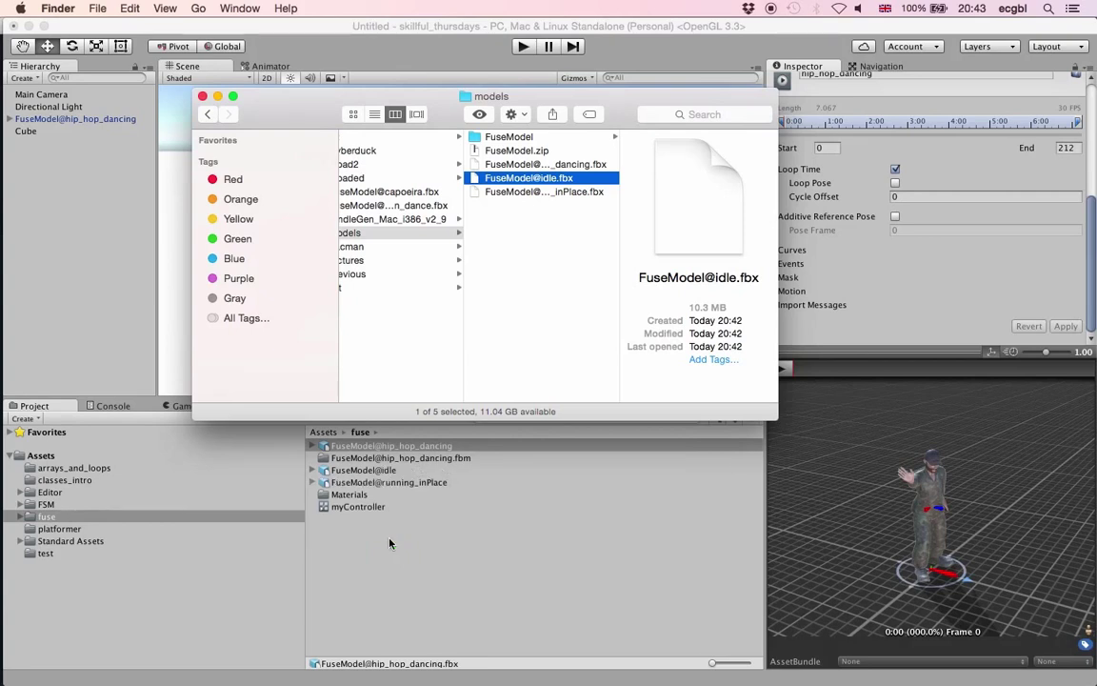
- Return to Unity while the FuseModel@idle import finishes, then select myController
{"action": "left_click", "coordinate": [372, 544]}
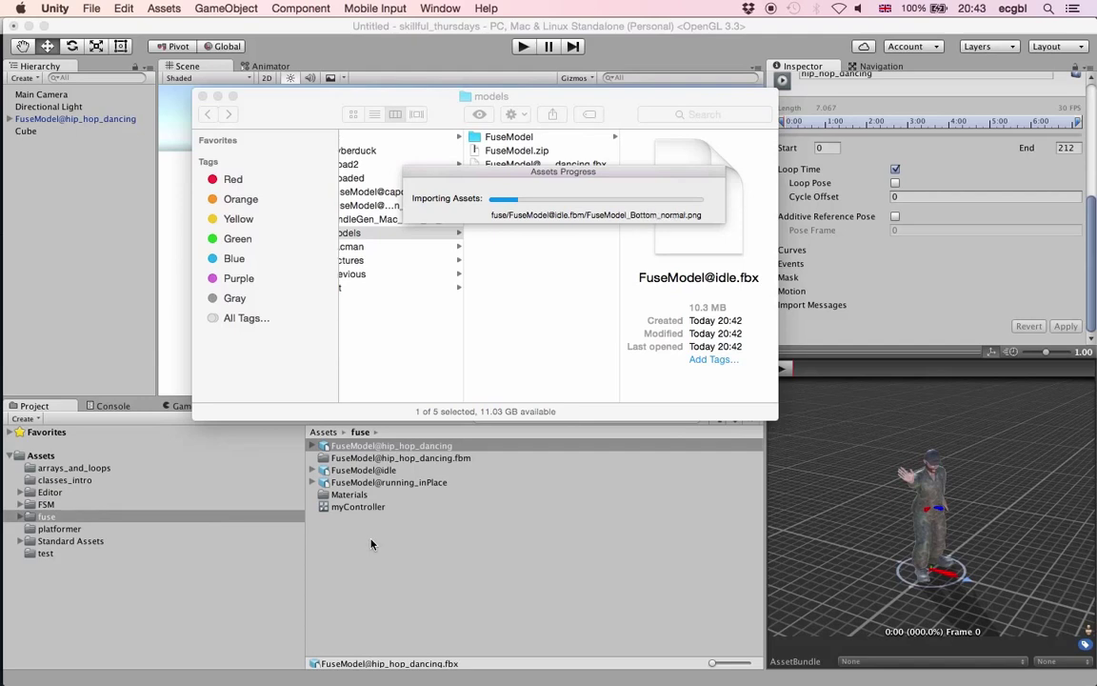
{"action": "key", "text": "super+Tab"}
{"action": "key", "text": "super+shift+Tab"}
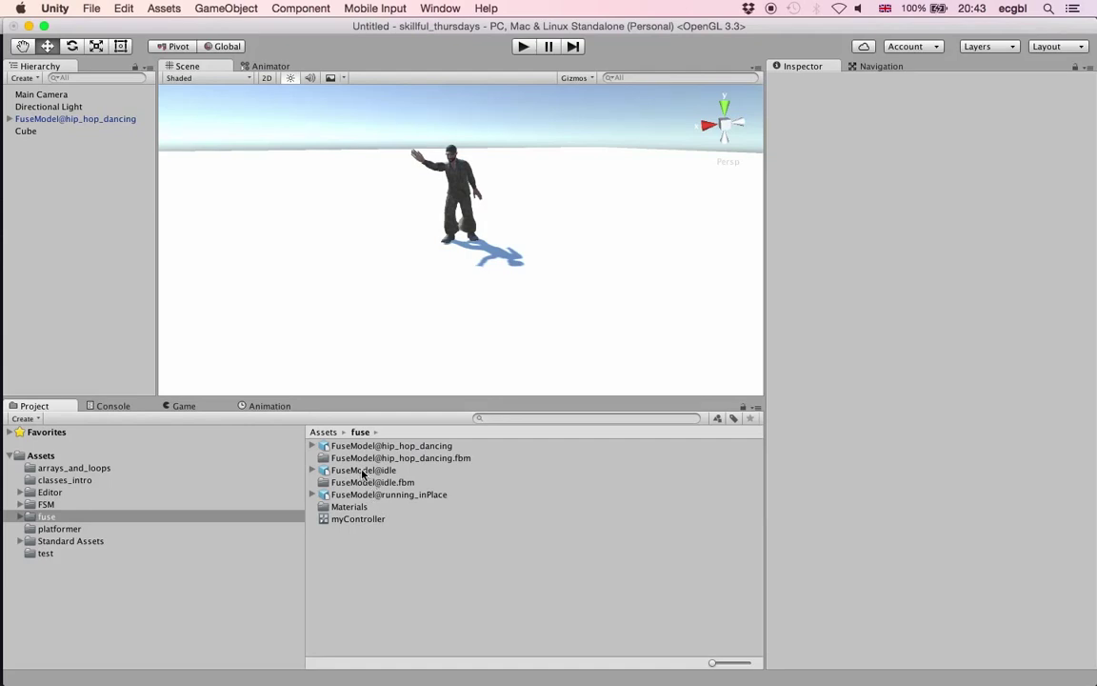
{"action": "left_click", "coordinate": [359, 519]}
{"action": "key", "text": "super+Tab"}
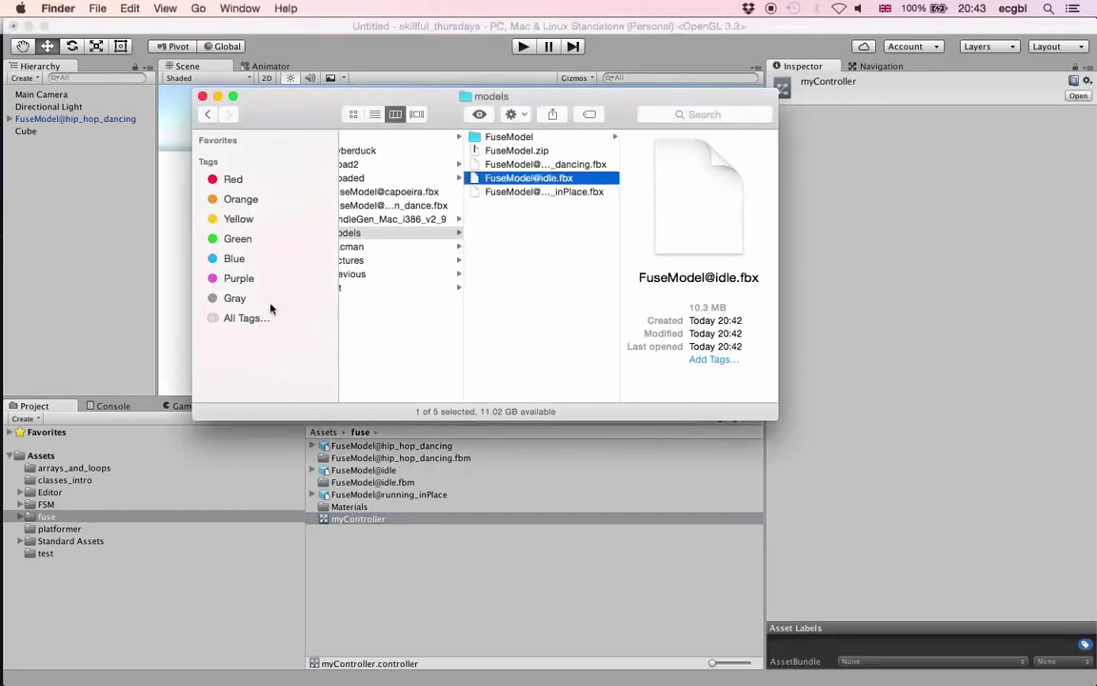
- Create an empty state in myController's Animator graph and name it Idle
{"action": "left_click_drag", "start_coordinate": [256, 99], "coordinate": [210, 97]}
{"action": "left_click", "coordinate": [173, 96]}
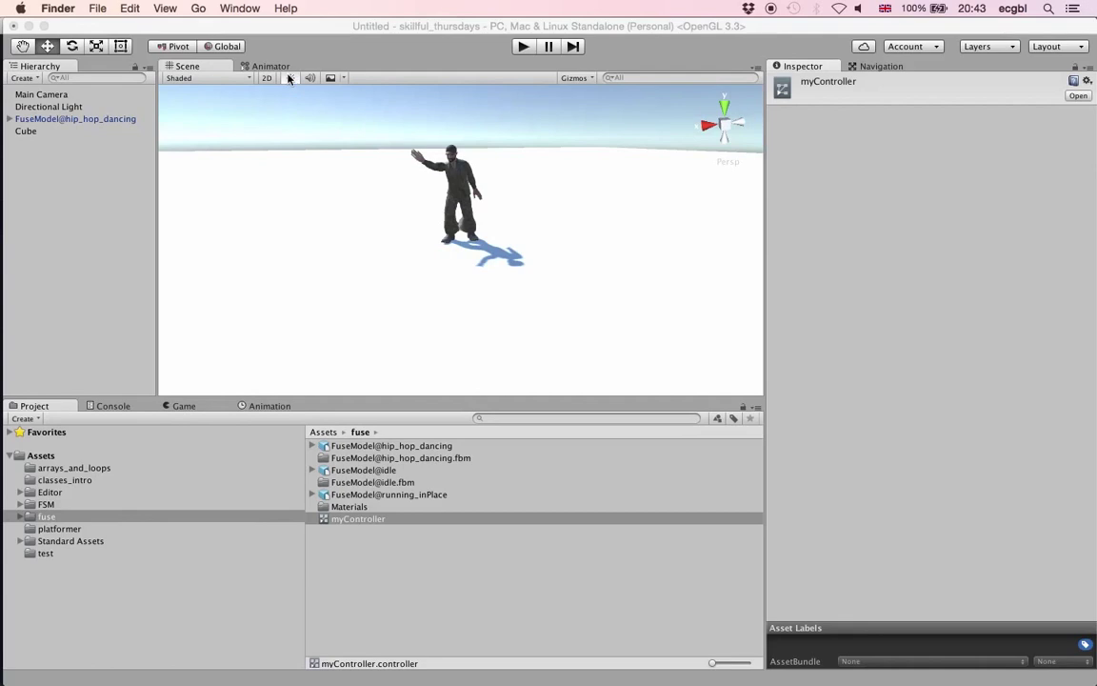
{"action": "left_click", "coordinate": [250, 64]}
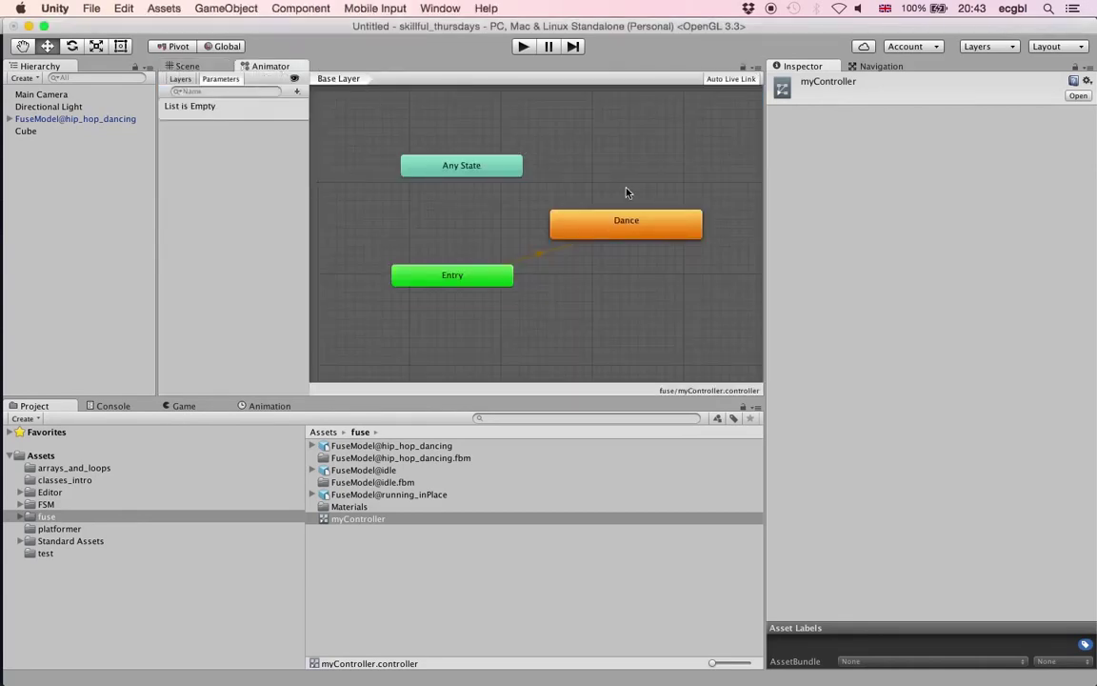
{"action": "right_click", "coordinate": [595, 136]}
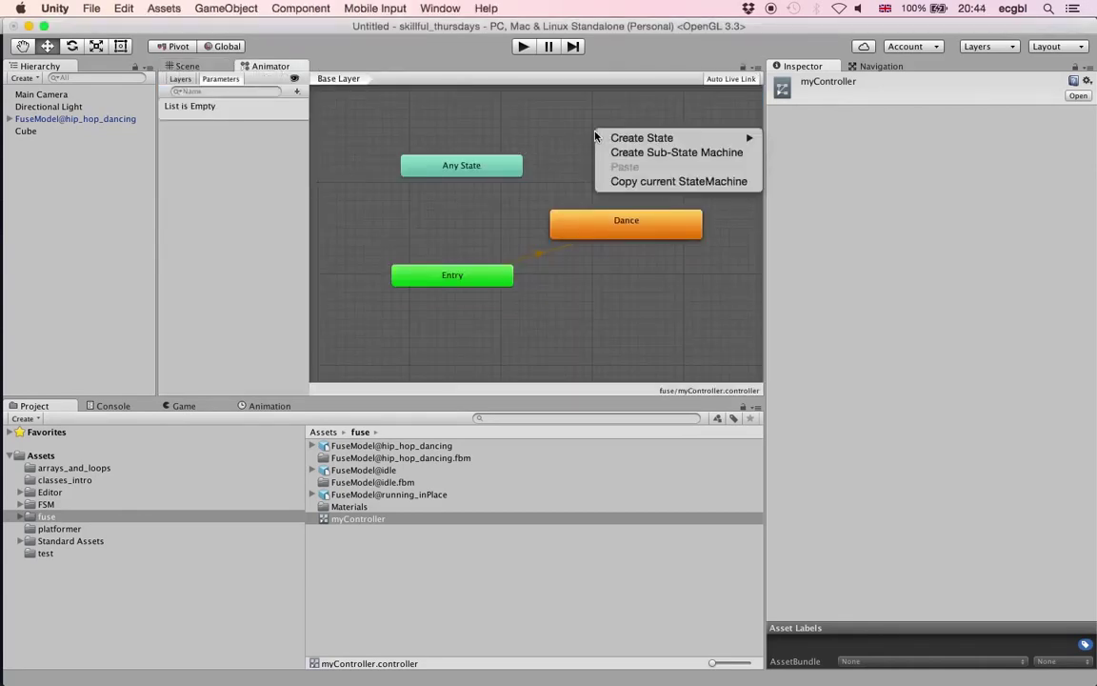
{"action": "mouse_move", "coordinate": [624, 140]}
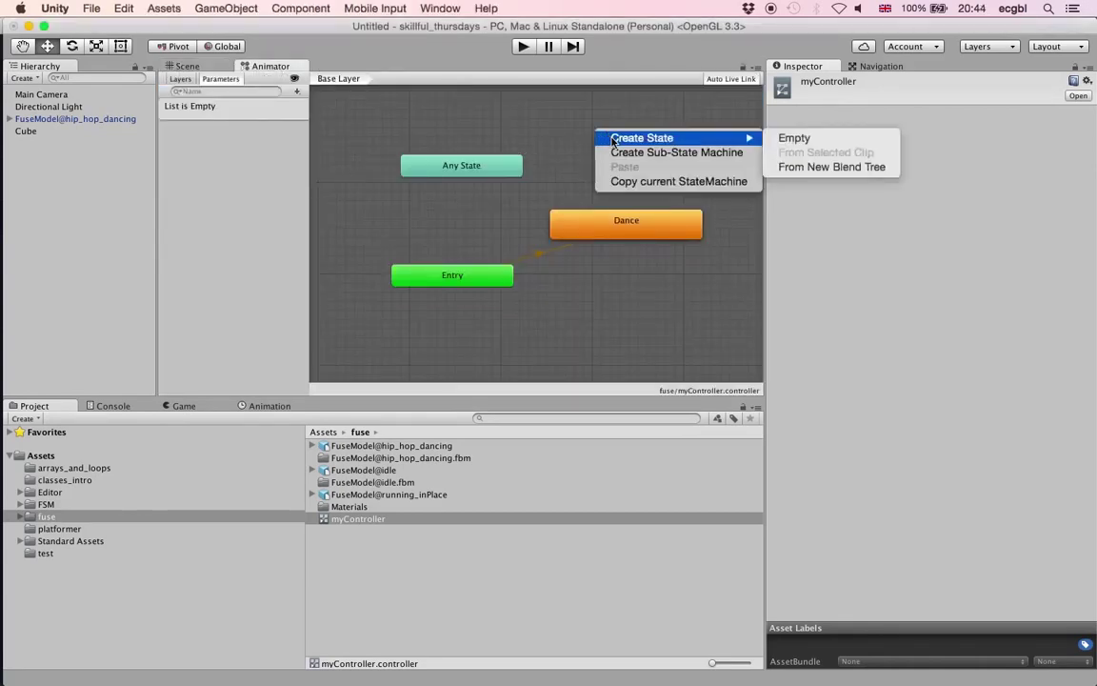
{"action": "left_click", "coordinate": [791, 140]}
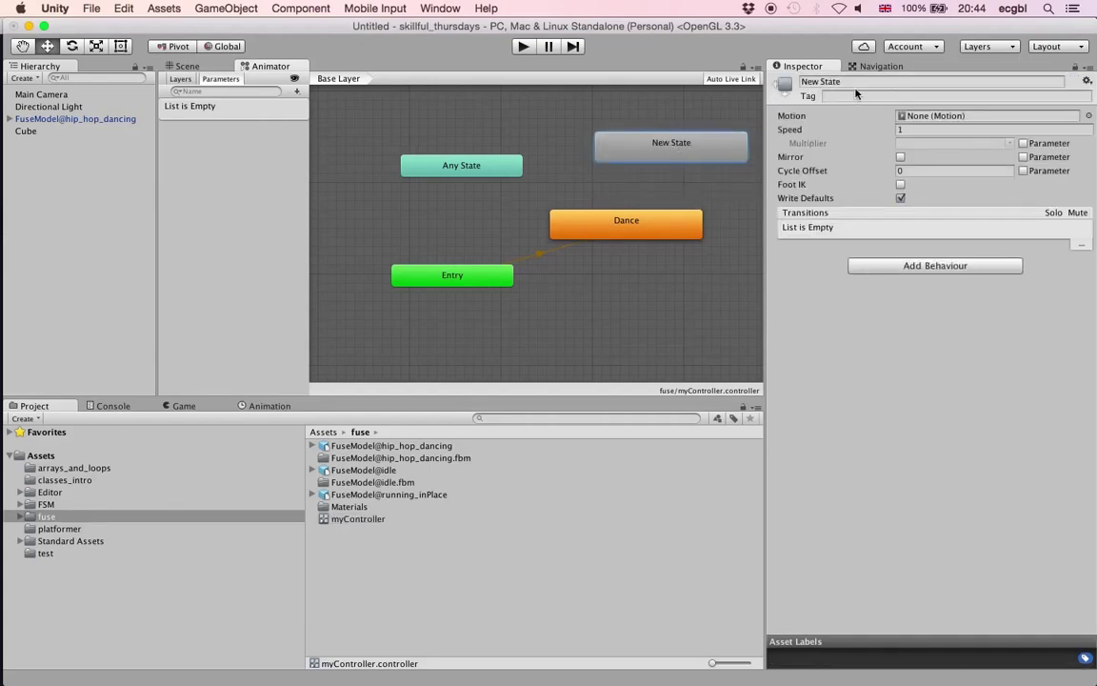
{"action": "left_click", "coordinate": [853, 83]}
{"action": "type", "text": "Idle"}
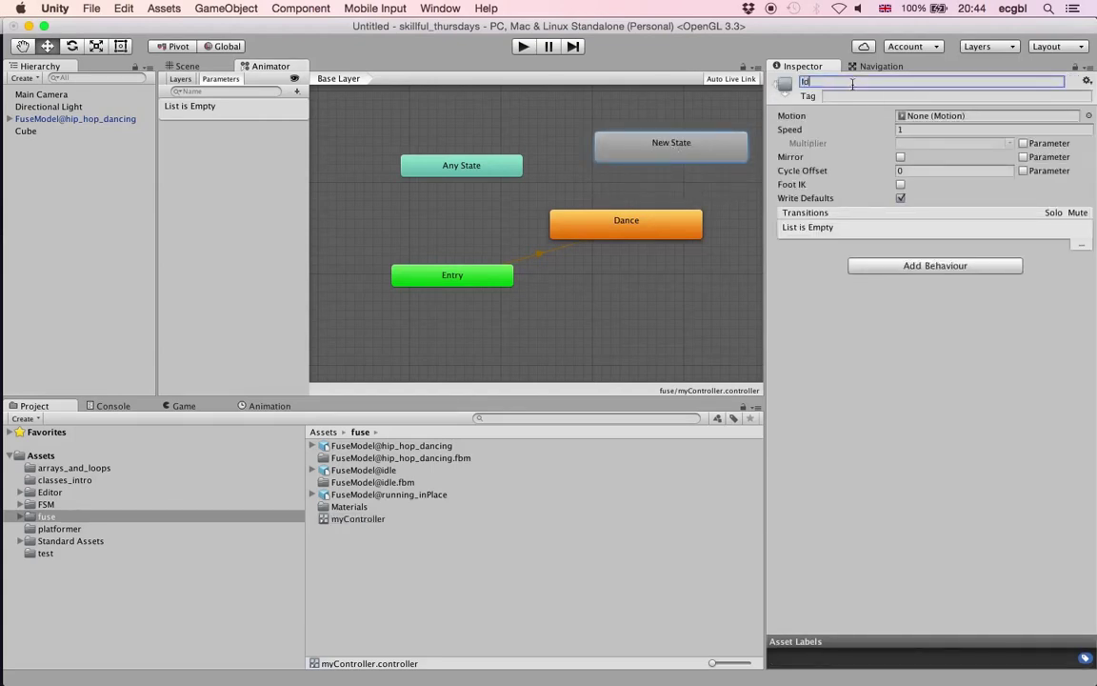
{"action": "key", "text": "Return"}
{"action": "right_click", "coordinate": [539, 257]}
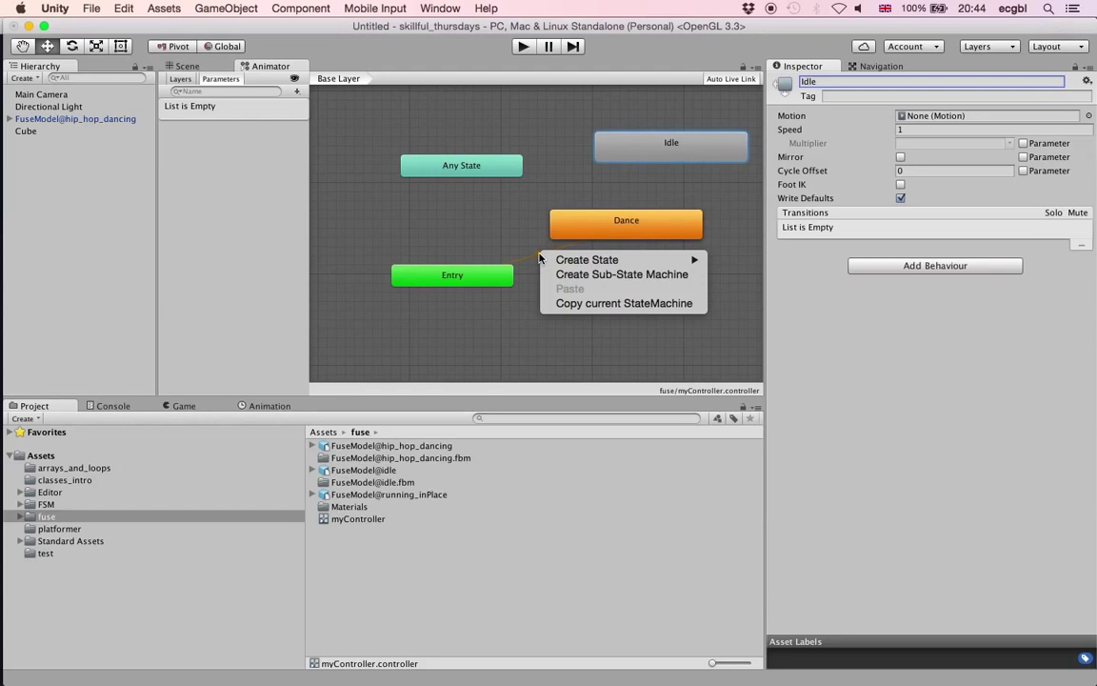
- Rename the orange default Dance state to Idle
{"action": "left_click", "coordinate": [539, 257]}
{"action": "left_click", "coordinate": [538, 259]}
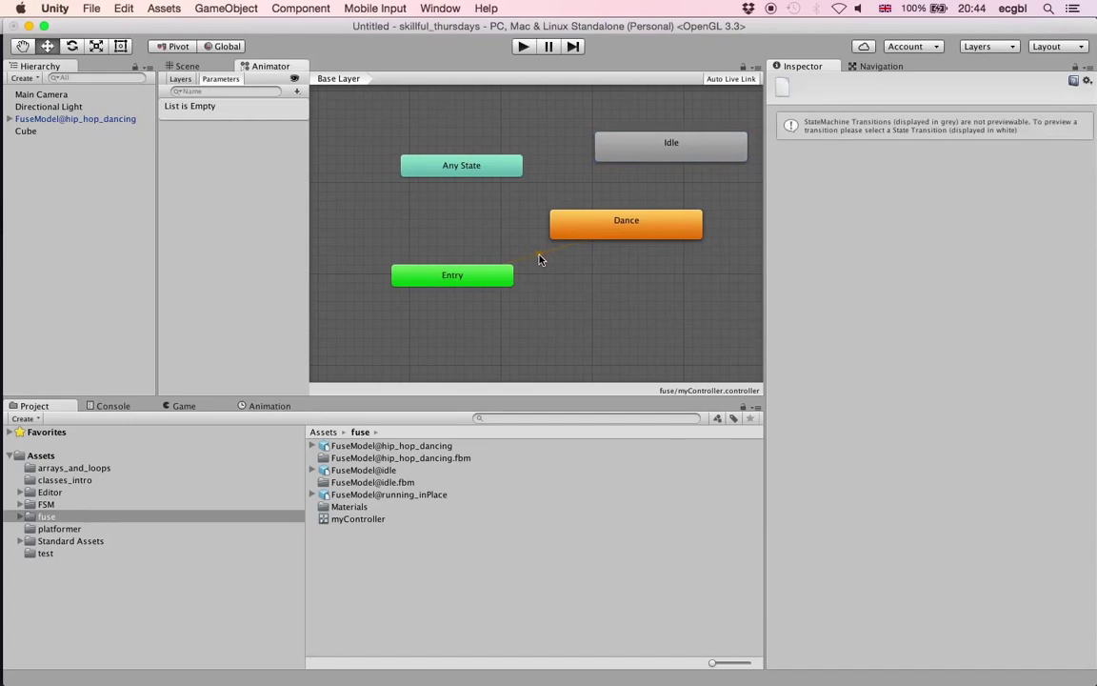
{"action": "mouse_move", "coordinate": [539, 246]}
{"action": "left_mouse_down"}
{"action": "mouse_move", "coordinate": [562, 209]}
{"action": "mouse_move", "coordinate": [548, 233]}
{"action": "left_mouse_up"}
{"action": "left_click", "coordinate": [580, 227]}
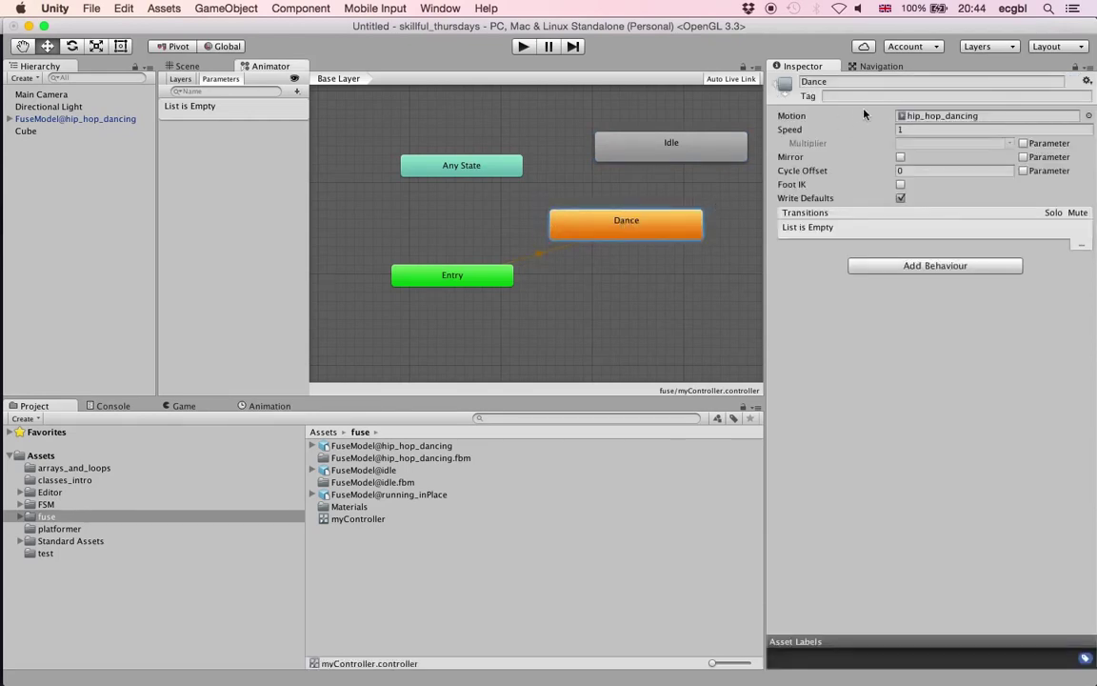
{"action": "left_click", "coordinate": [829, 81]}
{"action": "type", "text": "Idle"}
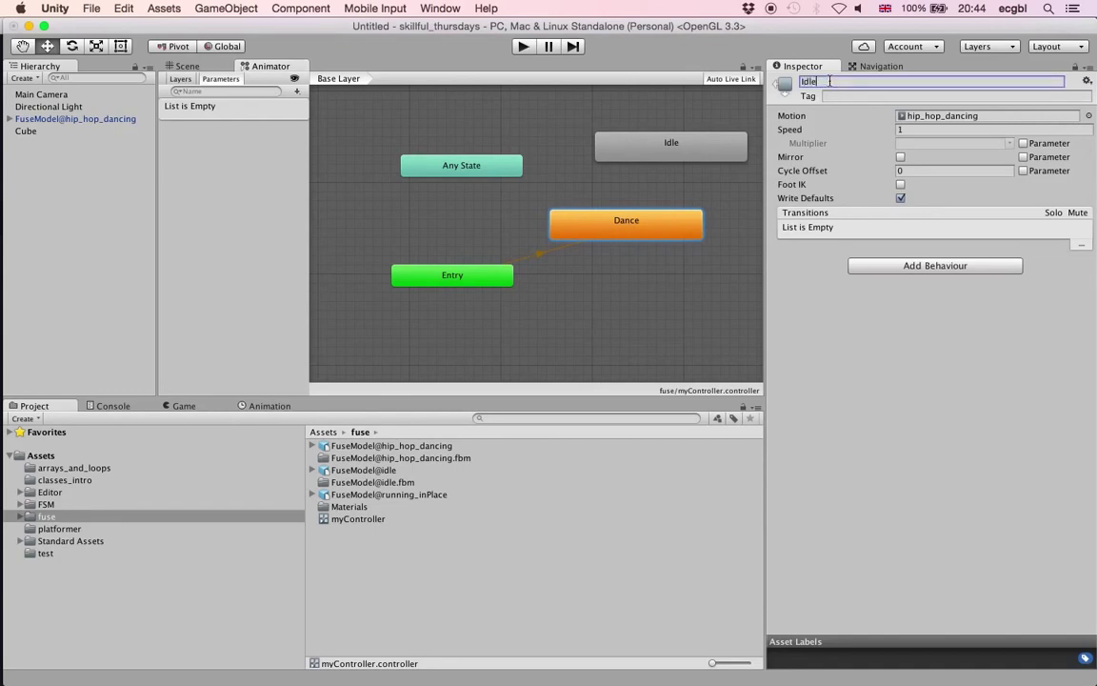
{"action": "key", "text": "Return"}
- Rename the grey state to Dance and the orange Idle 0 state back to Idle
{"action": "left_click", "coordinate": [678, 144]}
{"action": "left_click", "coordinate": [834, 81]}
{"action": "type", "text": "Dance"}
{"action": "key", "text": "Return"}
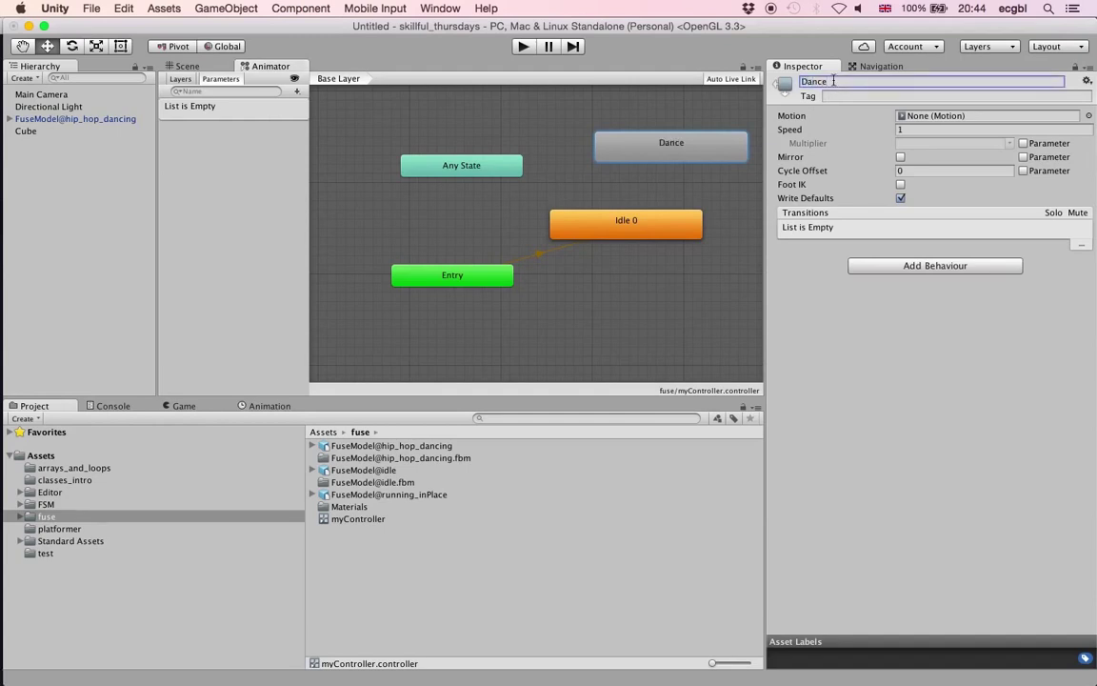
{"action": "left_click", "coordinate": [632, 219]}
{"action": "left_click", "coordinate": [839, 82]}
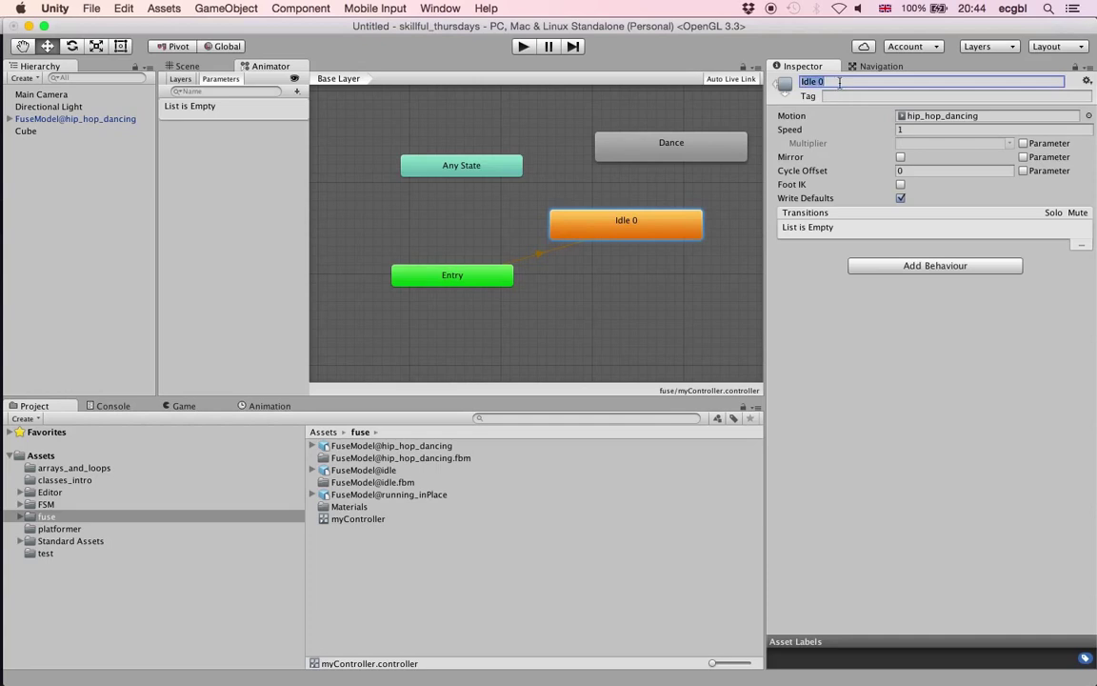
{"action": "type", "text": "Idle"}
{"action": "key", "text": "Return"}
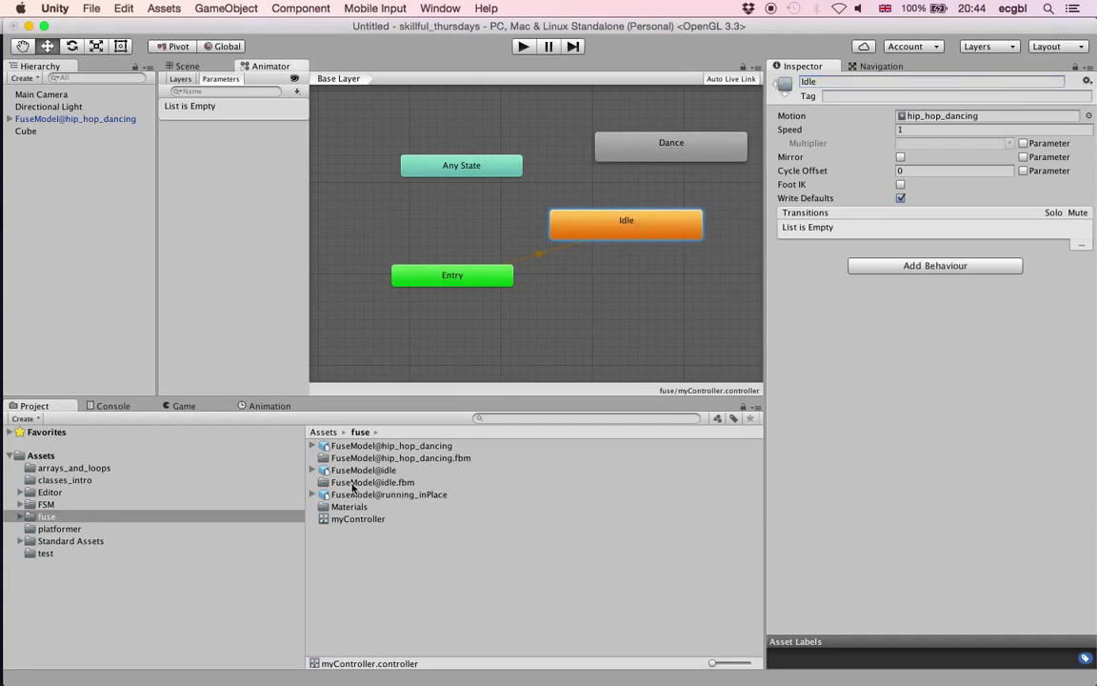
{"action": "left_click", "coordinate": [312, 470]}
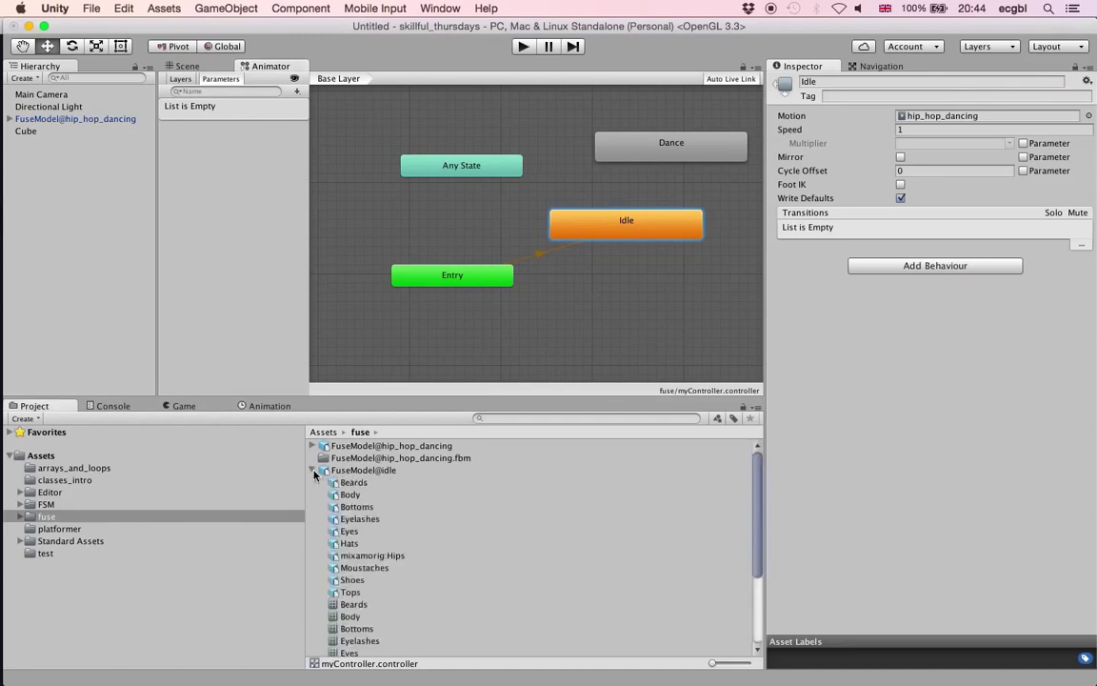
- Assign the FuseModel@idle animation clip as the Idle state's Motion
{"action": "scroll", "coordinate": [416, 494], "scroll_direction": "down", "scroll_amount": 5}
{"action": "left_click", "coordinate": [346, 591]}
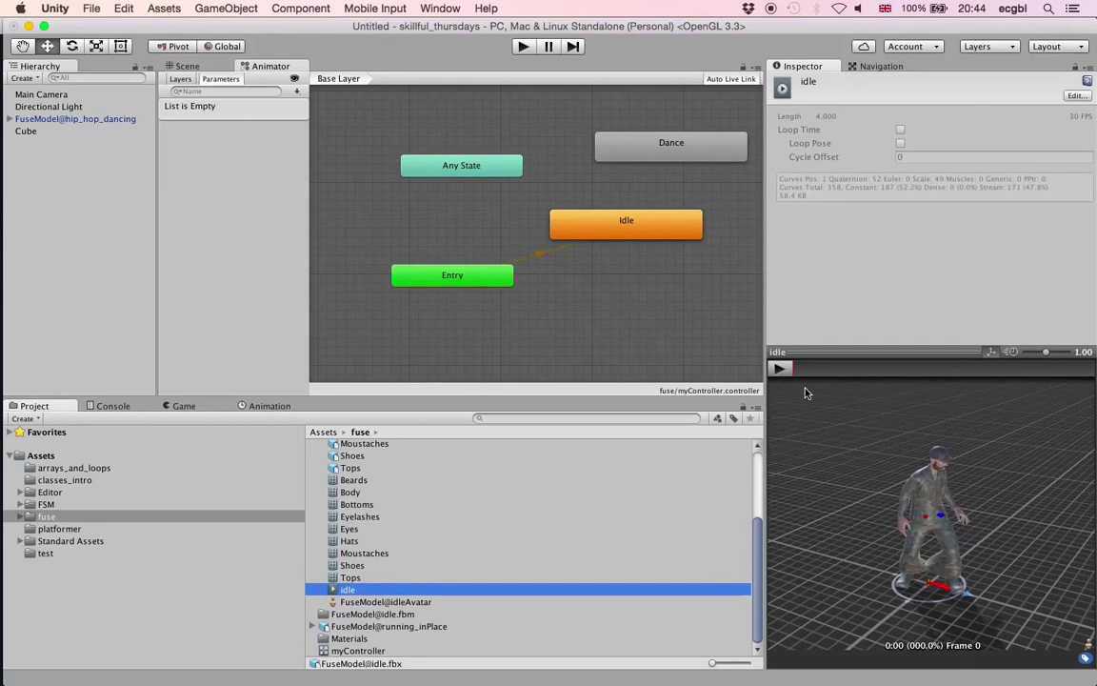
{"action": "left_click", "coordinate": [779, 371]}
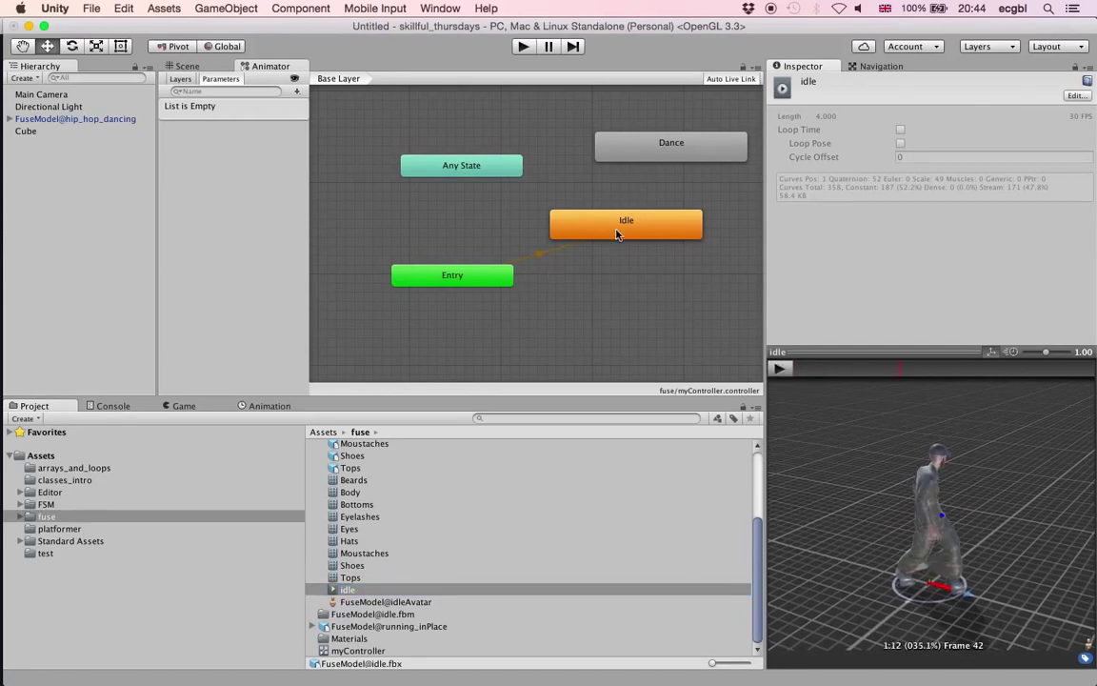
{"action": "left_click", "coordinate": [555, 213]}
{"action": "left_click_drag", "start_coordinate": [343, 588], "coordinate": [938, 121]}
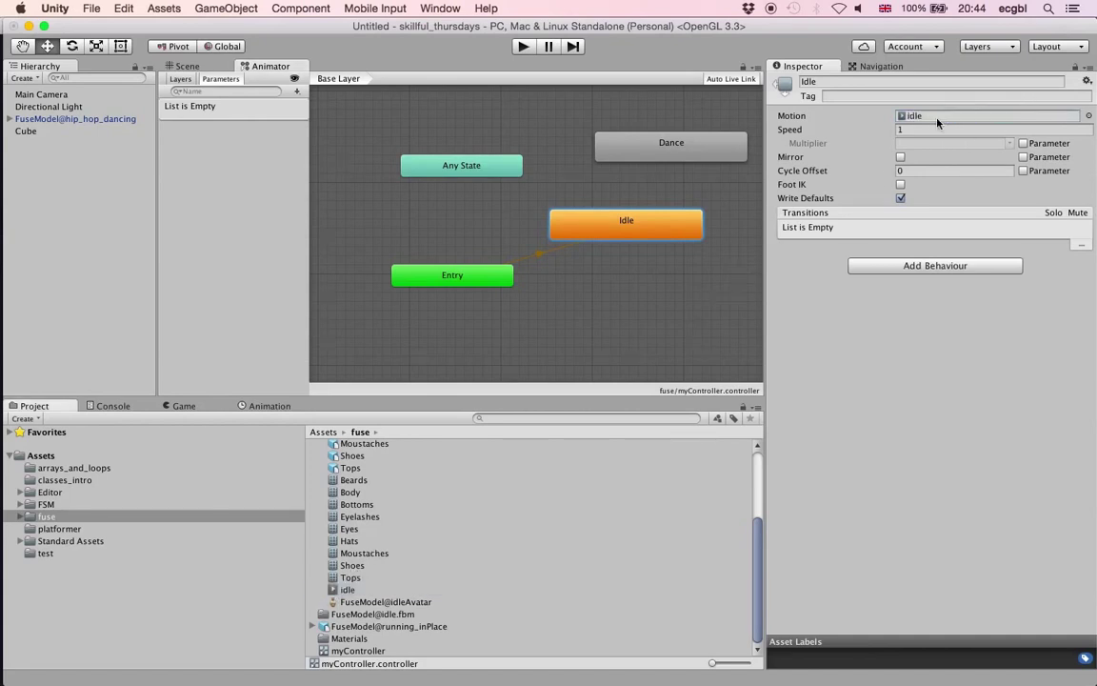
- Search the Project for 'dan' and assign hip_hop_dancing as the Dance state's Motion
{"action": "left_click", "coordinate": [655, 152]}
{"action": "scroll", "coordinate": [473, 497], "scroll_direction": "up", "scroll_amount": 5}
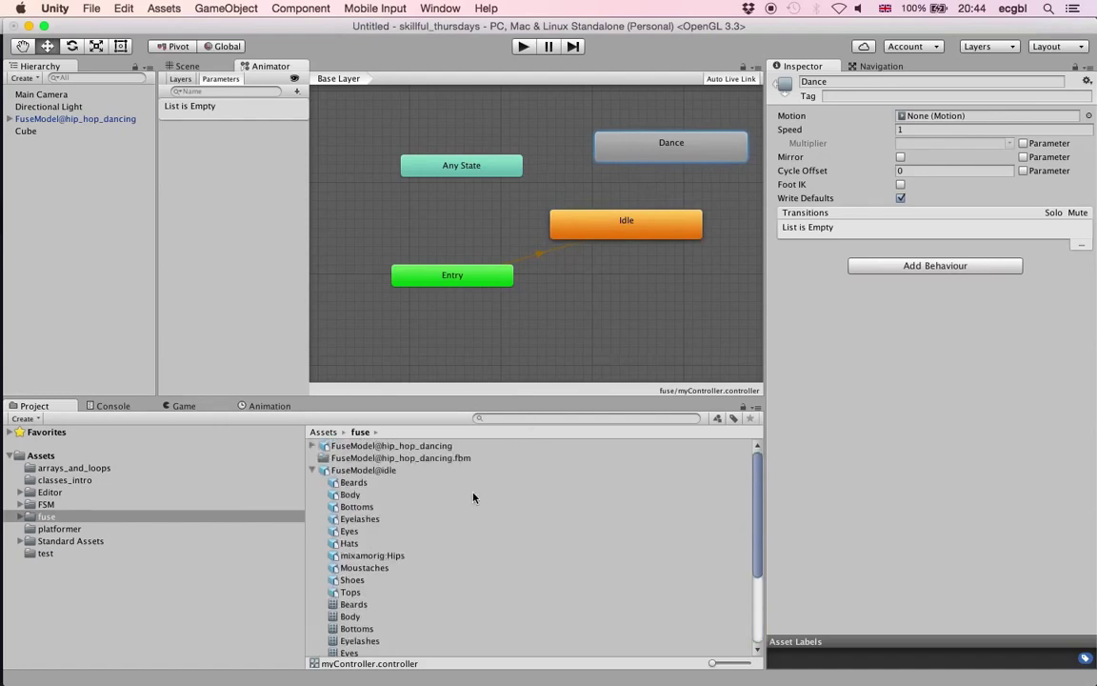
{"action": "left_click", "coordinate": [493, 418]}
{"action": "type", "text": "dance"}
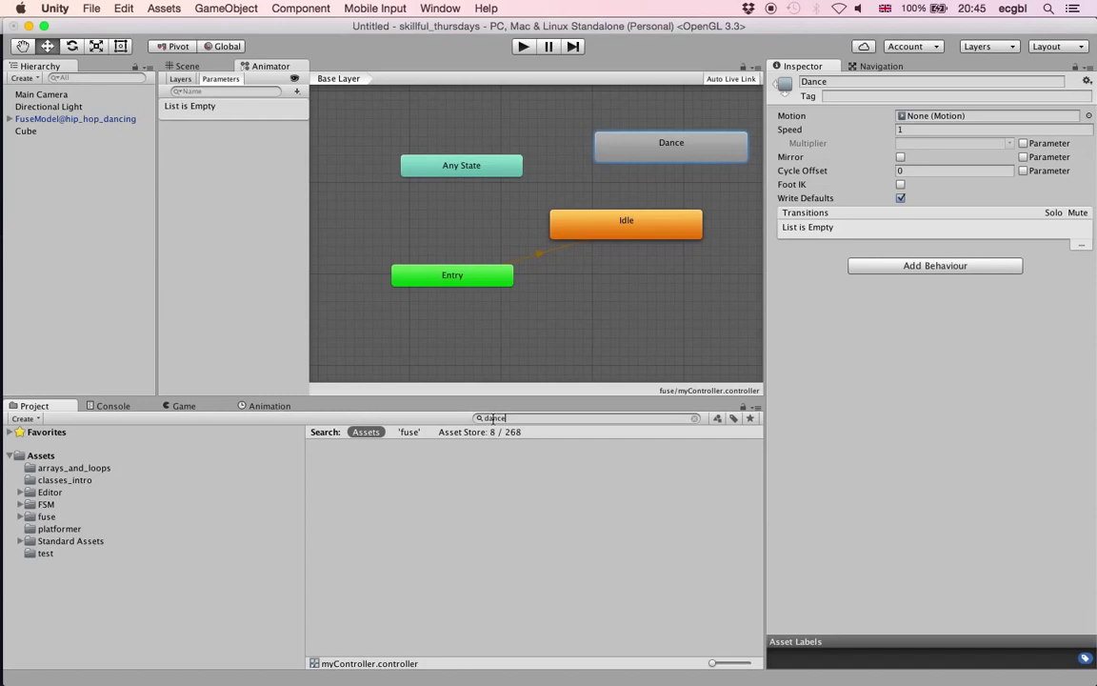
{"action": "key", "text": "BackSpace"}
{"action": "key", "text": "BackSpace"}
{"action": "type", "text": "s"}
{"action": "key", "text": "BackSpace"}
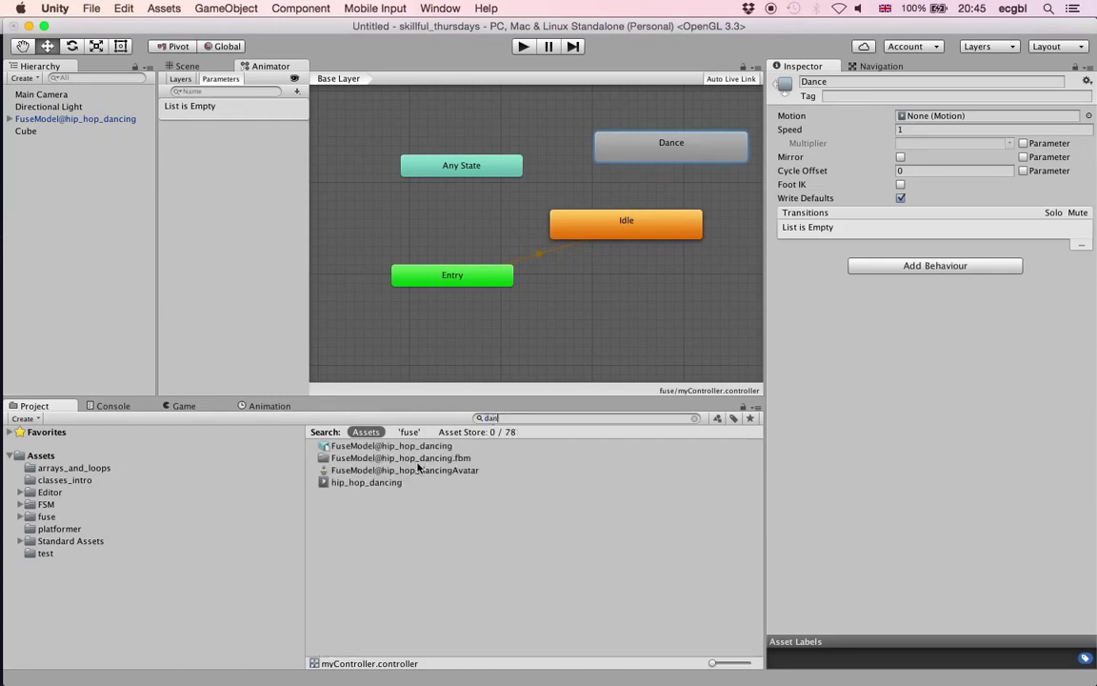
{"action": "left_click_drag", "start_coordinate": [812, 230], "coordinate": [957, 119]}
- Enable Loop Time in the idle clip's import settings and apply it
{"action": "left_click", "coordinate": [624, 232]}
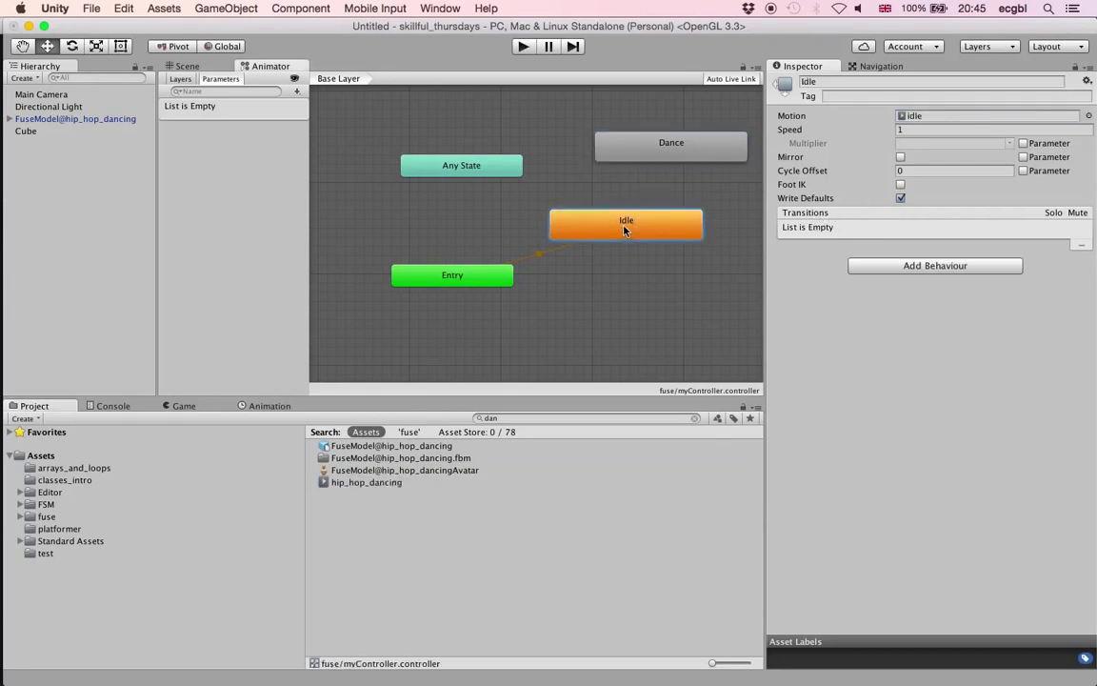
{"action": "left_click", "coordinate": [913, 119]}
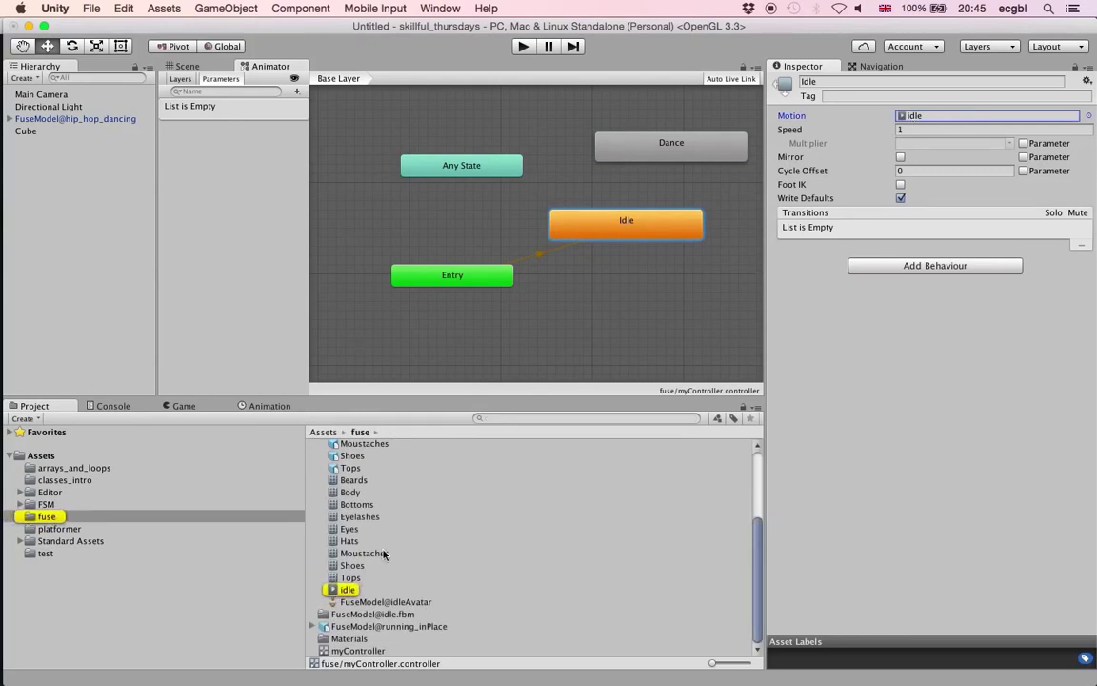
{"action": "left_click", "coordinate": [347, 590]}
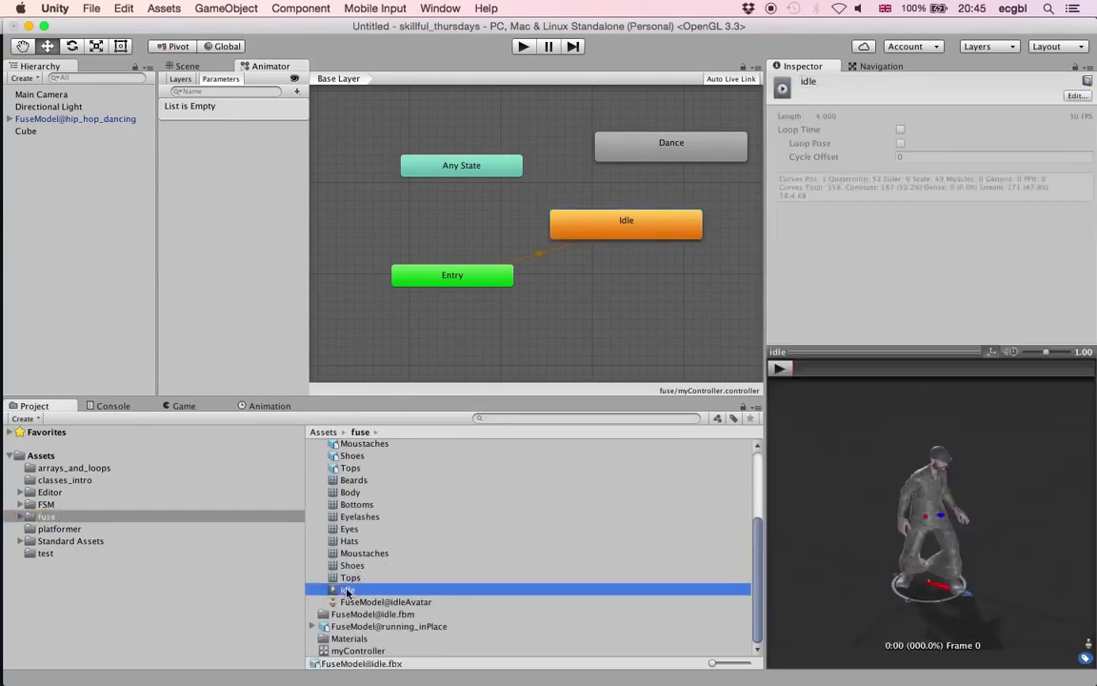
{"action": "left_click", "coordinate": [1080, 97]}
{"action": "scroll", "coordinate": [976, 217], "scroll_direction": "down", "scroll_amount": 5}
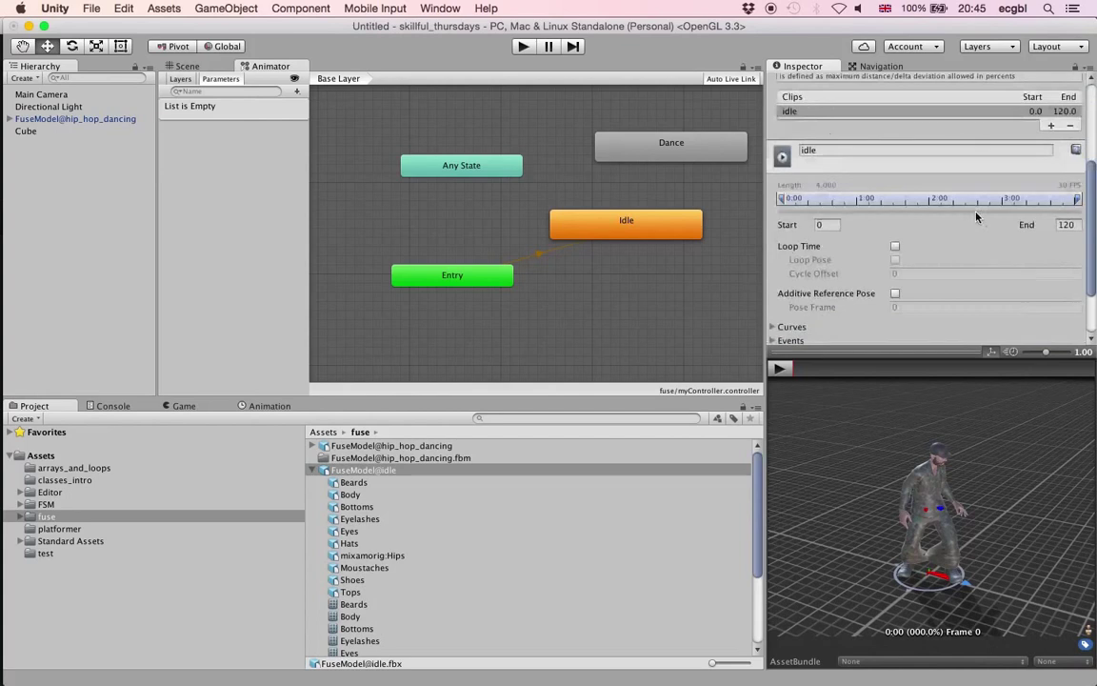
{"action": "left_click", "coordinate": [895, 170]}
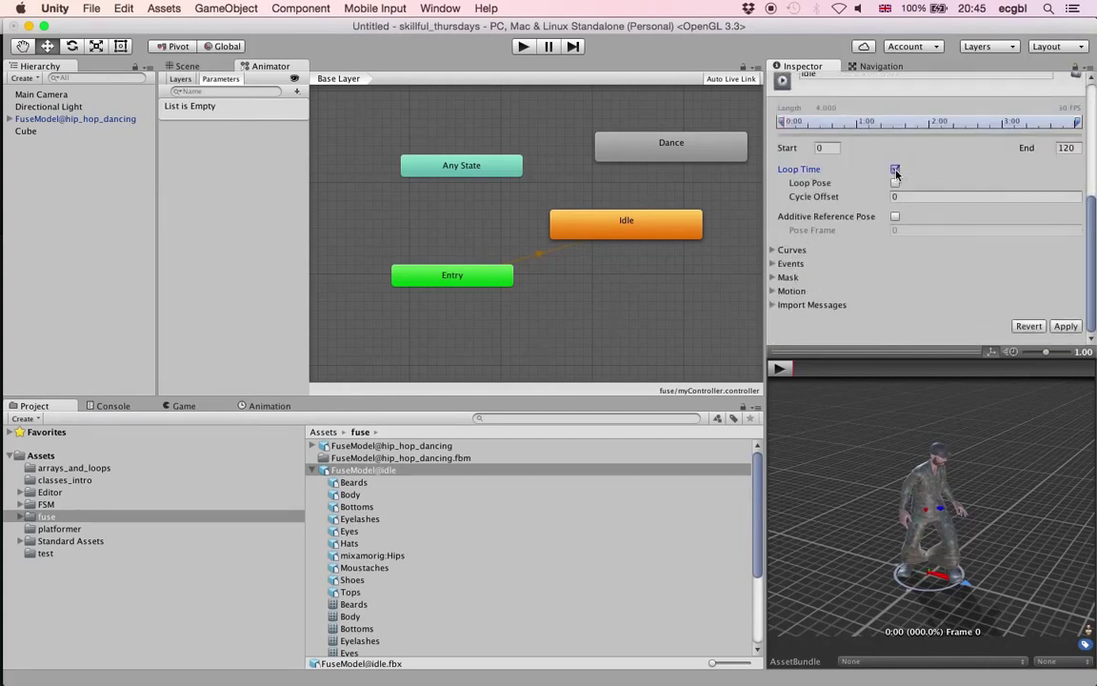
{"action": "left_click", "coordinate": [1065, 327]}
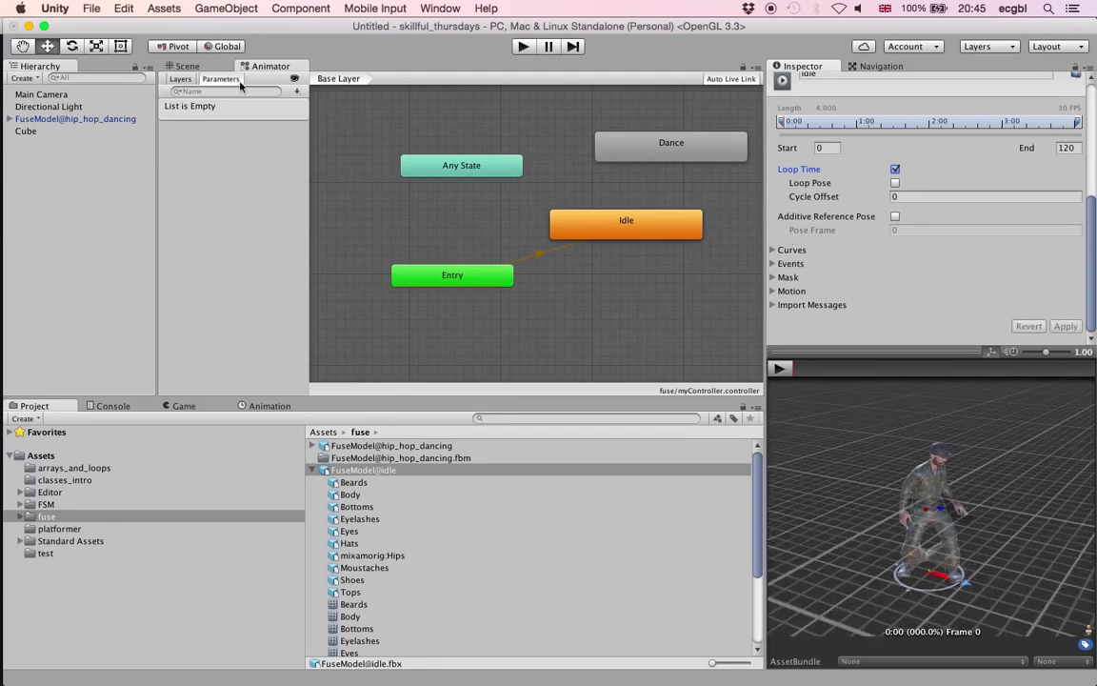
{"action": "left_click", "coordinate": [298, 92]}
{"action": "left_click", "coordinate": [298, 92]}
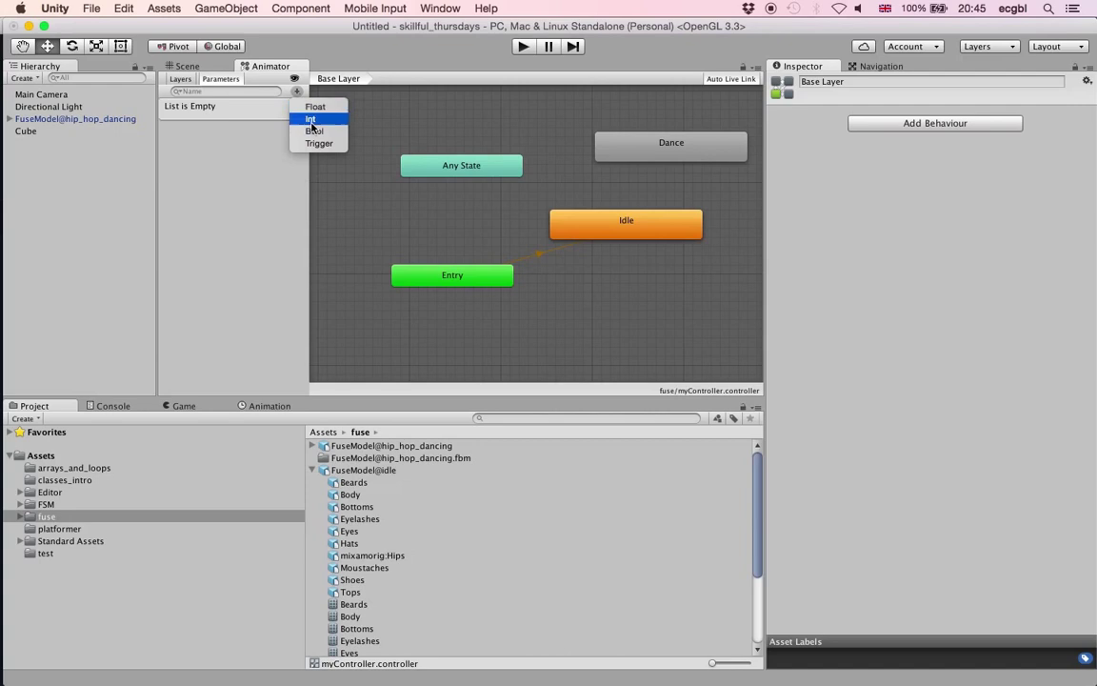
- Add a Bool parameter named wannaDance
{"action": "left_click", "coordinate": [314, 132]}
{"action": "type", "text": "wannaDance"}
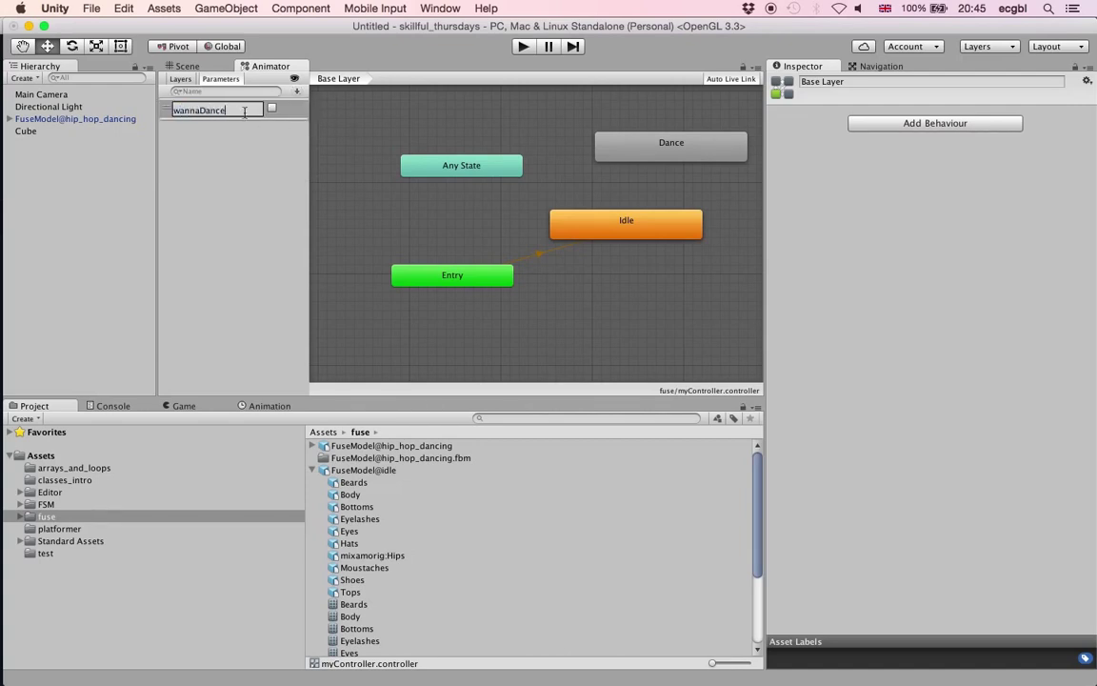
{"action": "key", "text": "Return"}
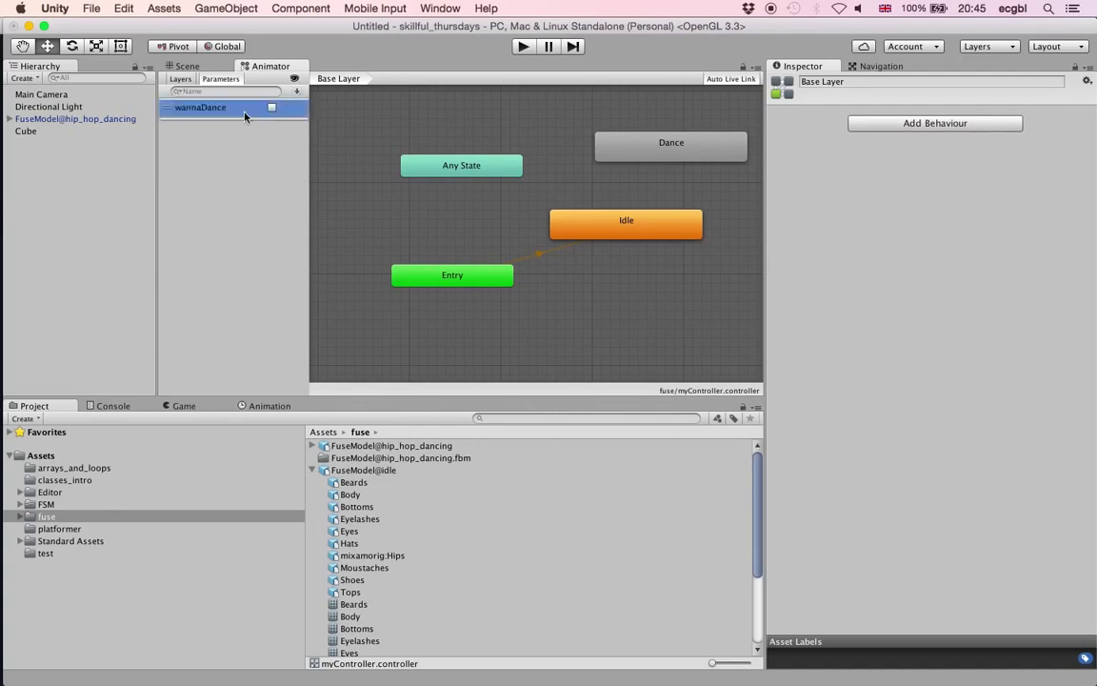
- Make an Idle-to-Dance transition with the condition wannaDance true
{"action": "right_click", "coordinate": [637, 222]}
{"action": "left_click", "coordinate": [667, 226]}
{"action": "left_click", "coordinate": [666, 152]}
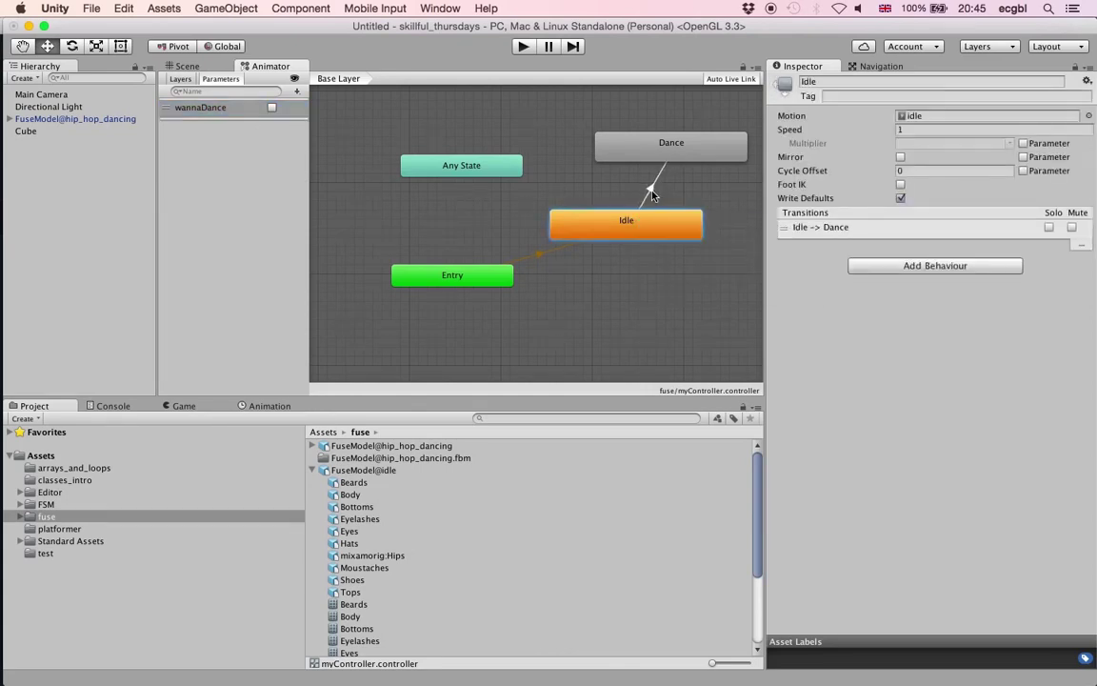
{"action": "left_click", "coordinate": [652, 192]}
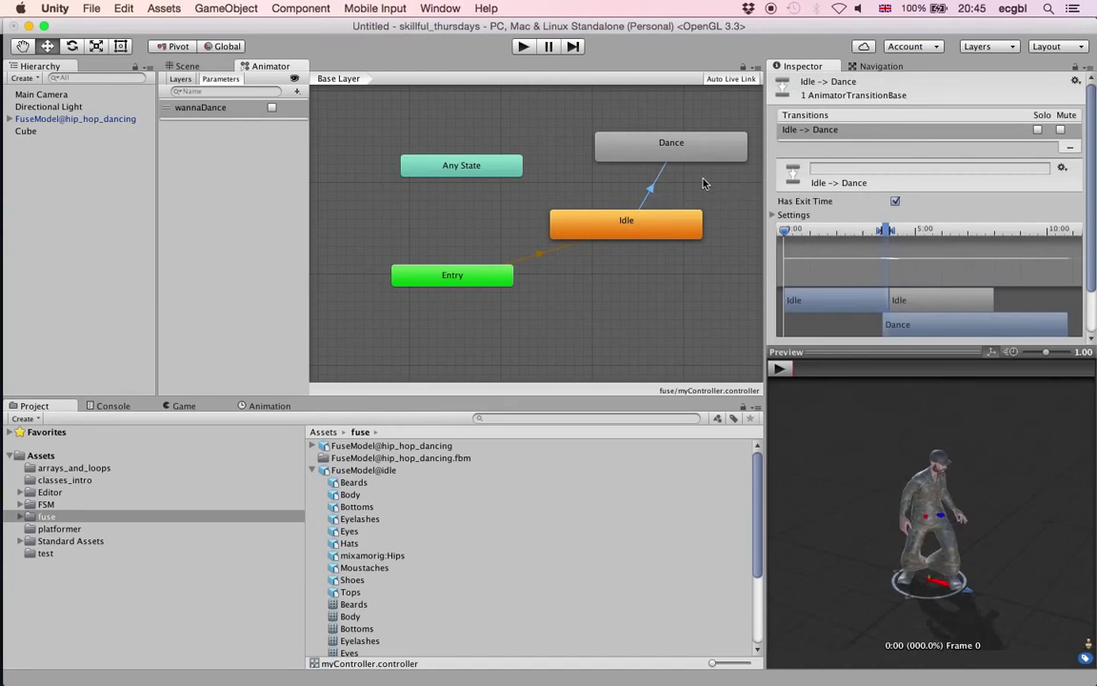
{"action": "scroll", "coordinate": [843, 266], "scroll_direction": "down", "scroll_amount": 3}
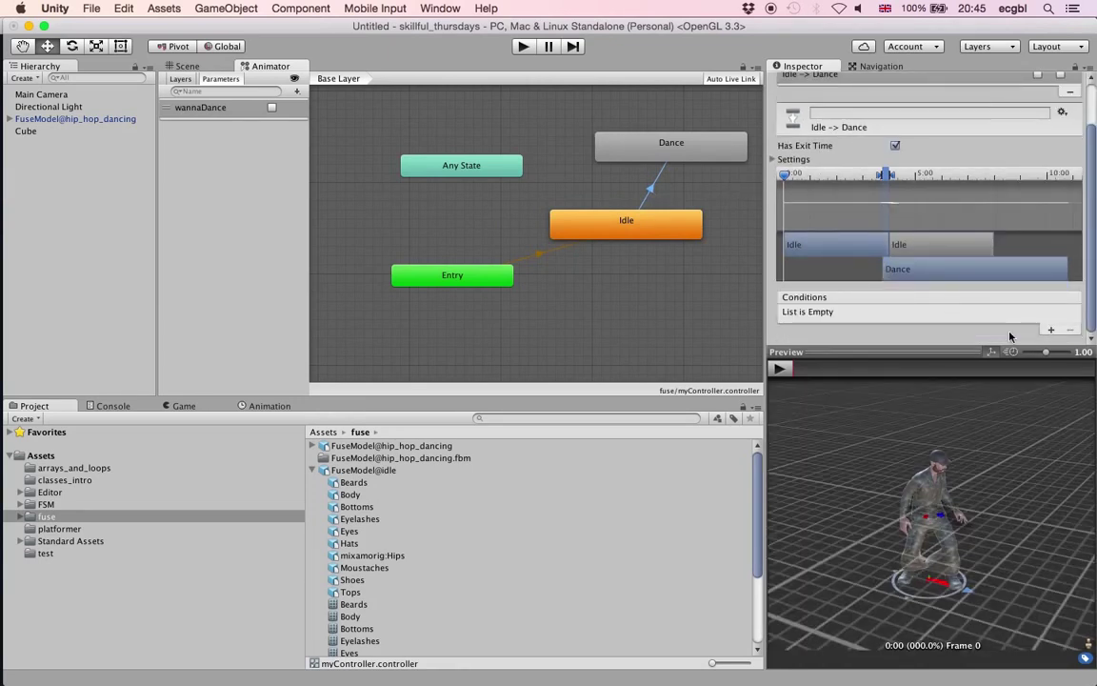
{"action": "left_click", "coordinate": [1052, 330]}
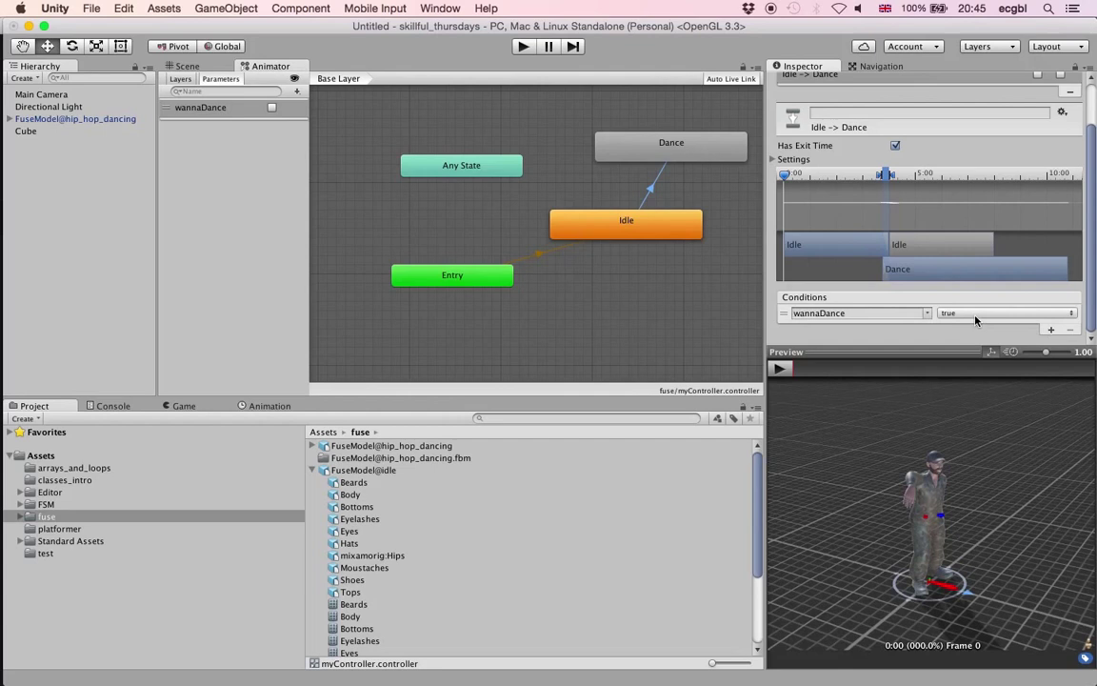
{"action": "left_click", "coordinate": [667, 272]}
{"action": "left_click", "coordinate": [652, 227]}
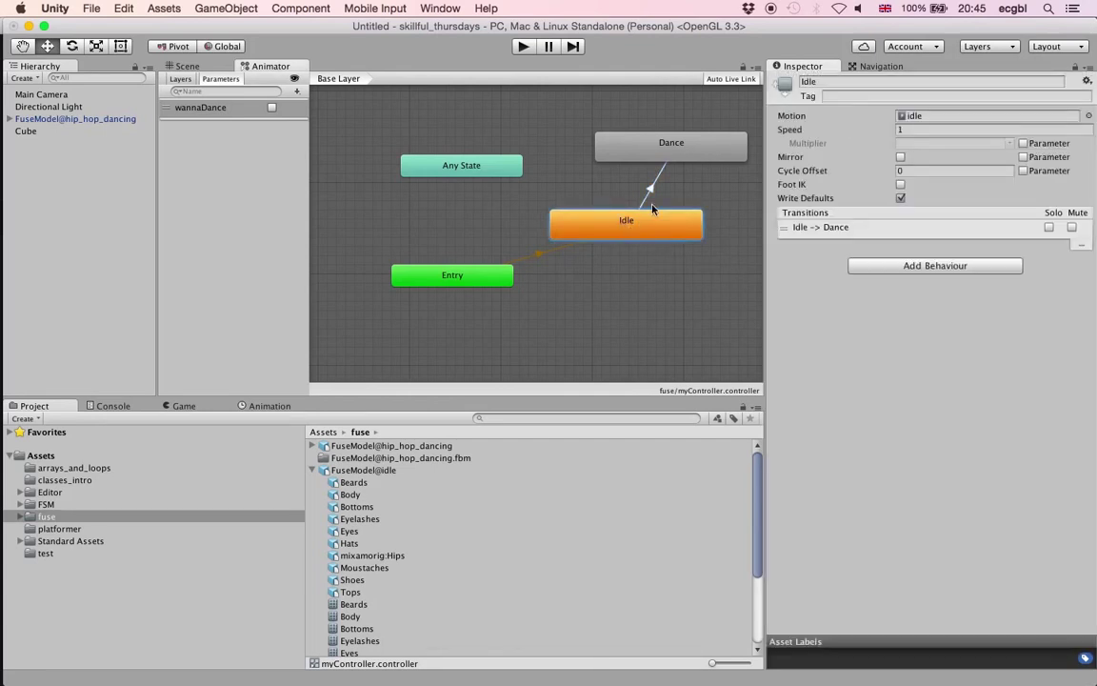
{"action": "left_click", "coordinate": [677, 152]}
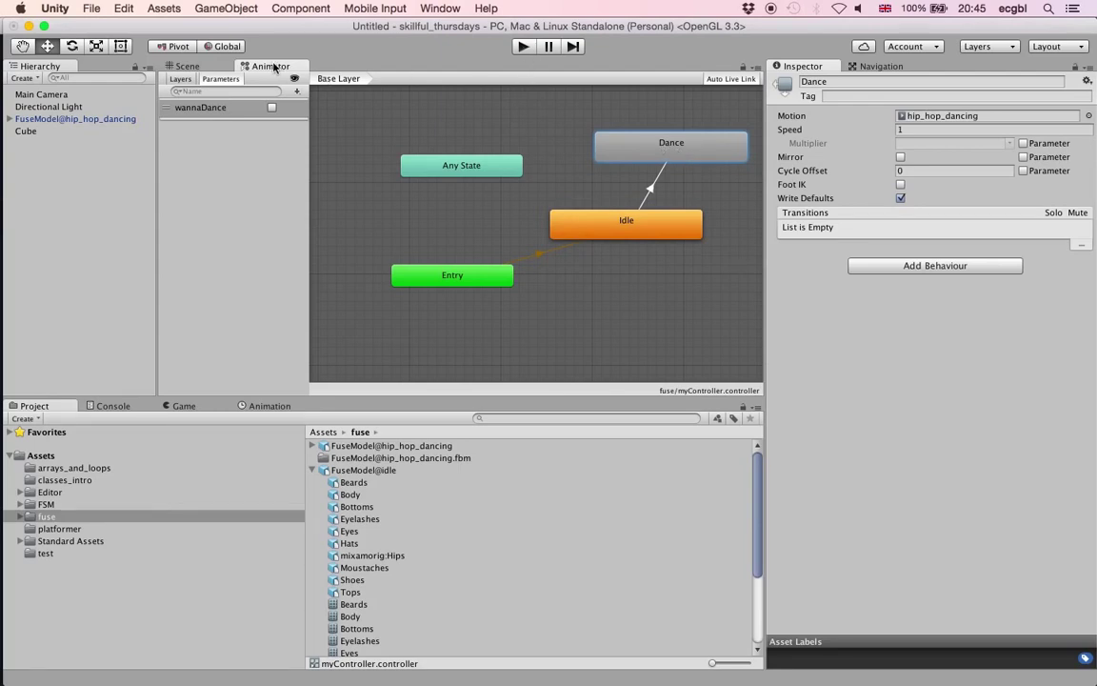
- Dock the Animator at the bottom, then in Play mode toggle wannaDance on and off
{"action": "left_click_drag", "start_coordinate": [247, 64], "coordinate": [340, 406]}
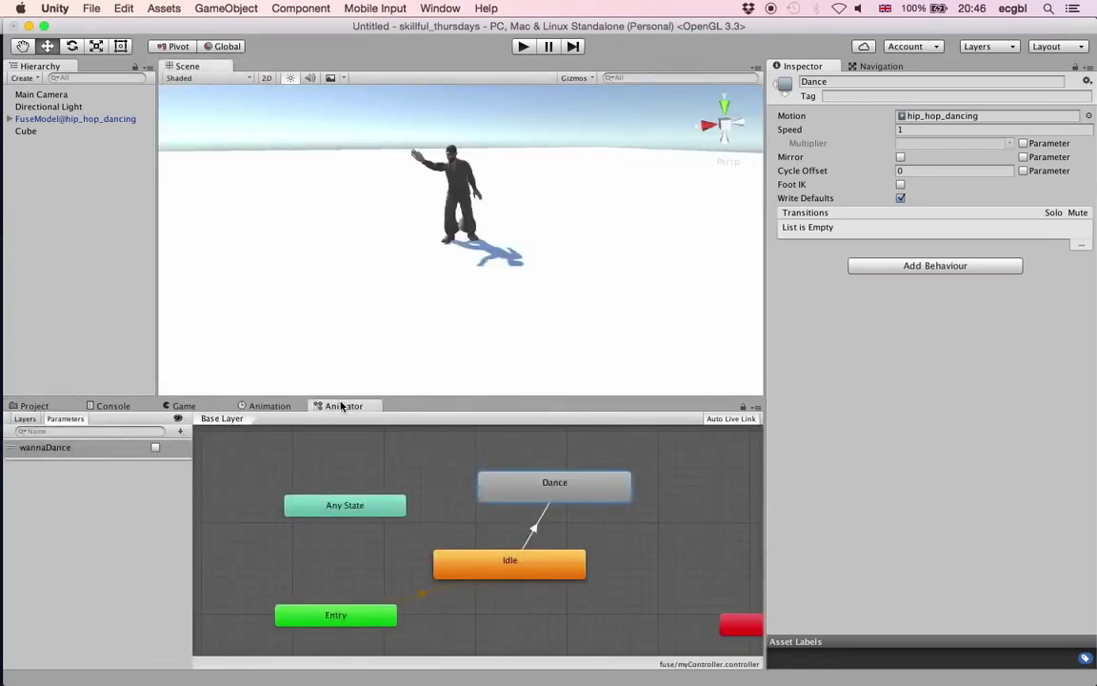
{"action": "left_click", "coordinate": [524, 49]}
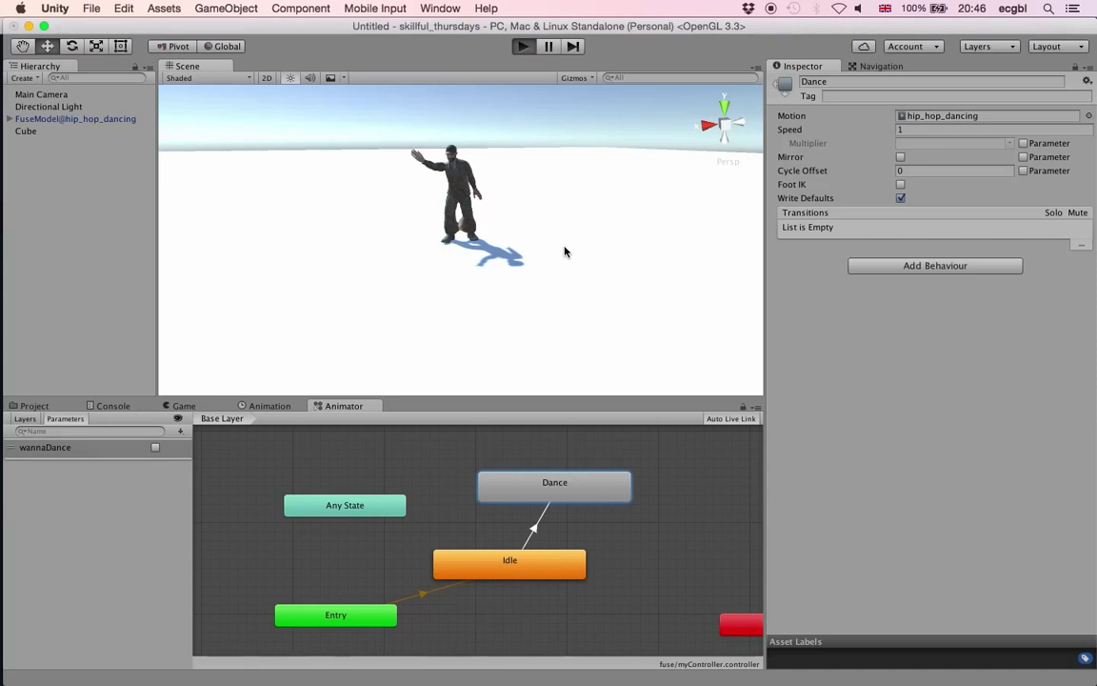
{"action": "key", "text": "super+p"}
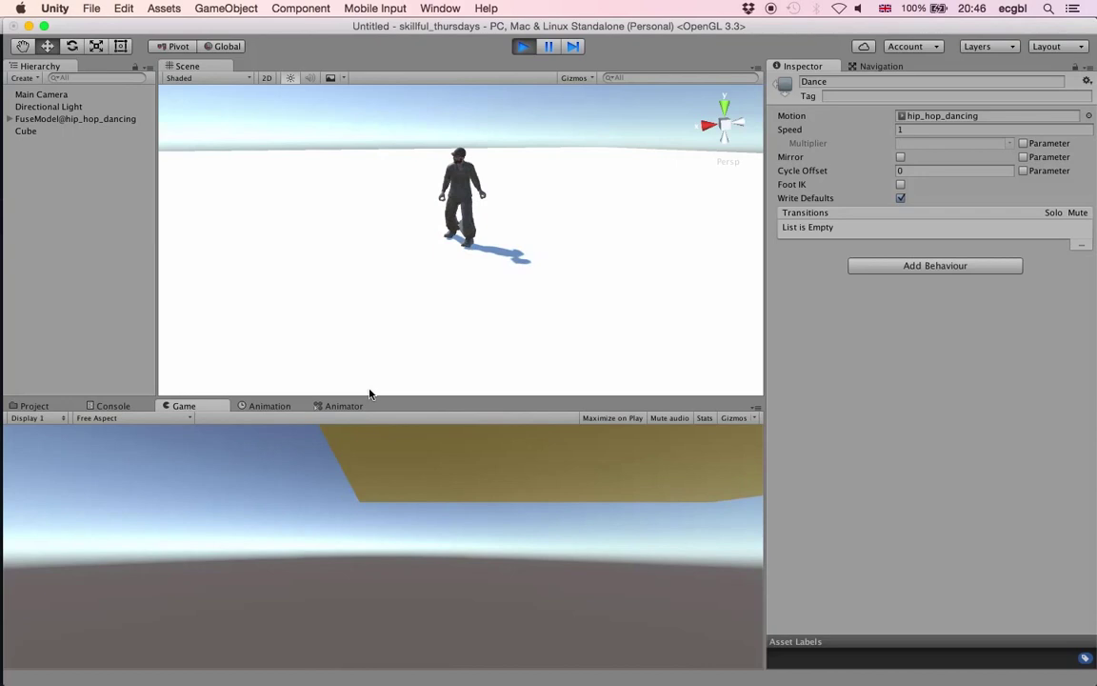
{"action": "left_click", "coordinate": [344, 406]}
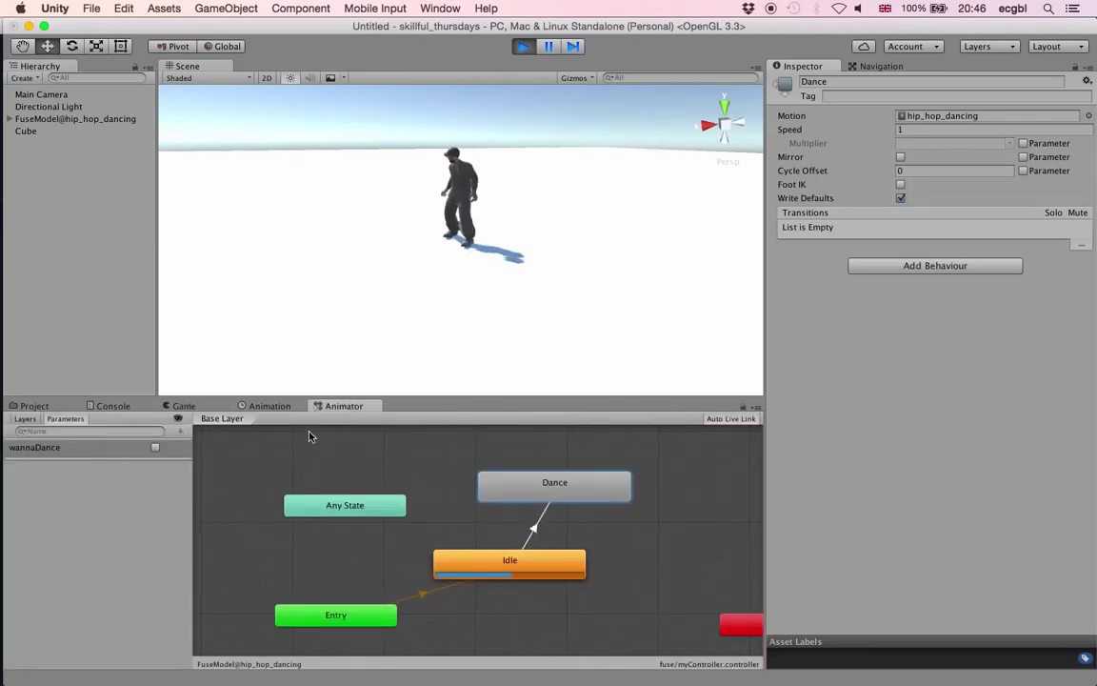
{"action": "left_click", "coordinate": [155, 449]}
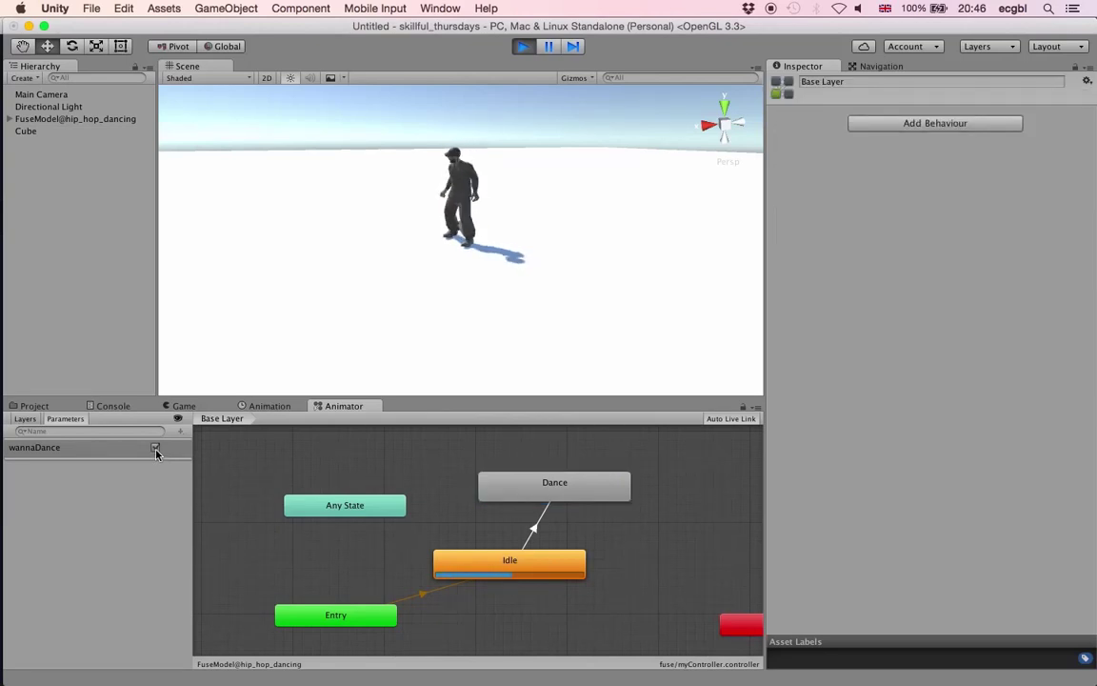
{"action": "left_click", "coordinate": [155, 448]}
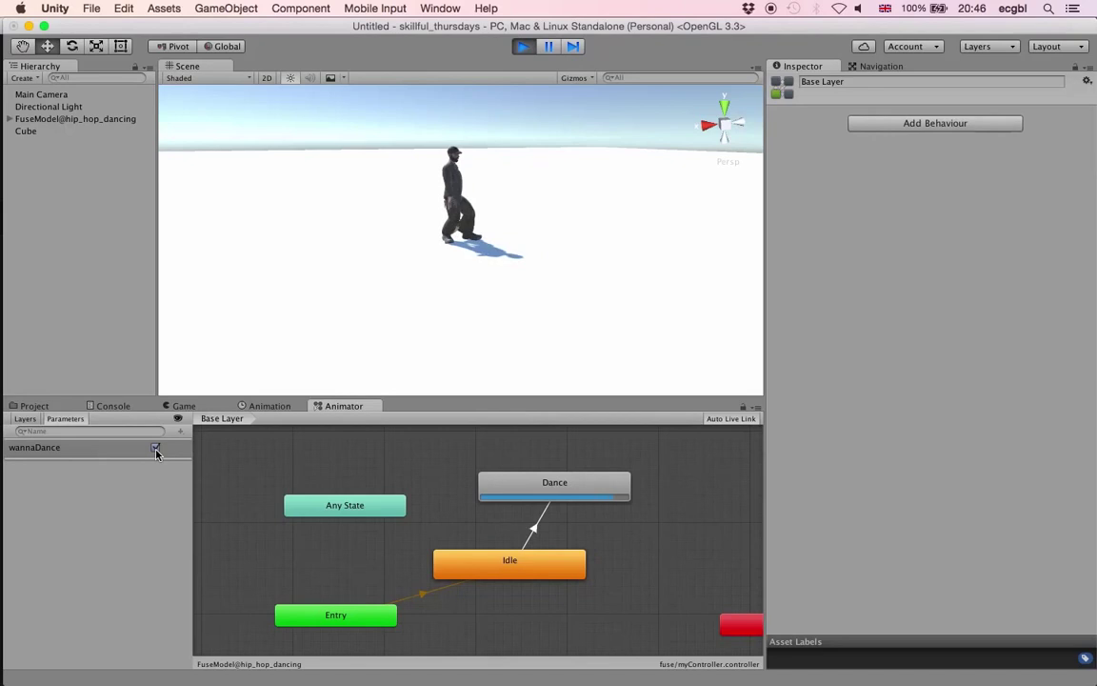
{"action": "left_click", "coordinate": [155, 448]}
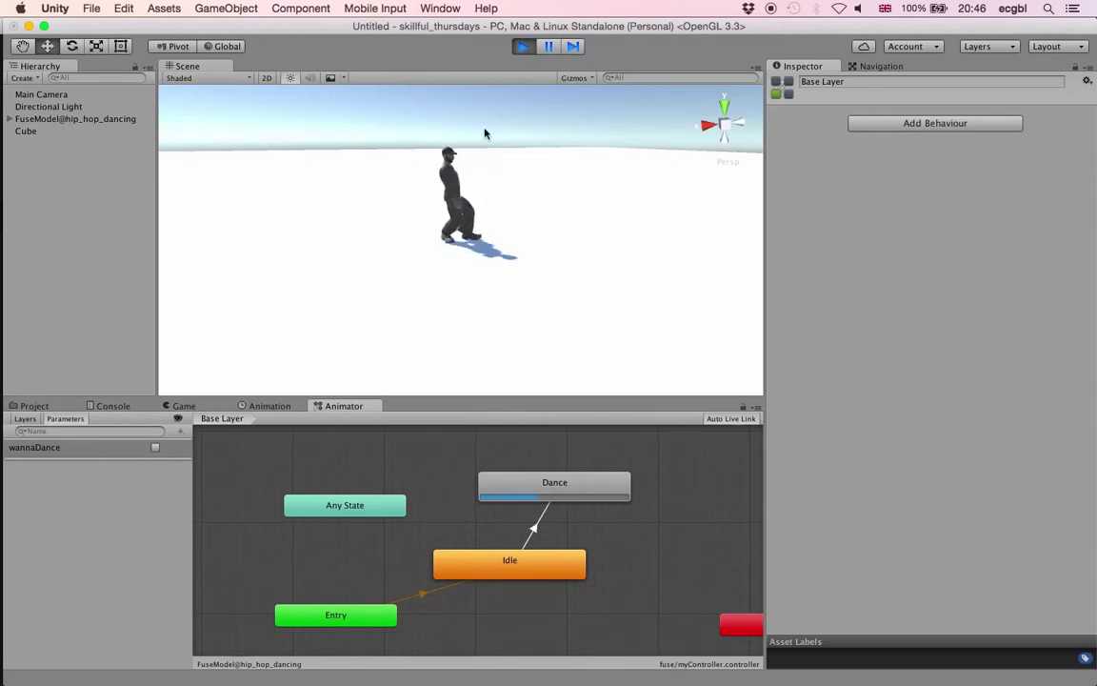
{"action": "left_click", "coordinate": [523, 47]}
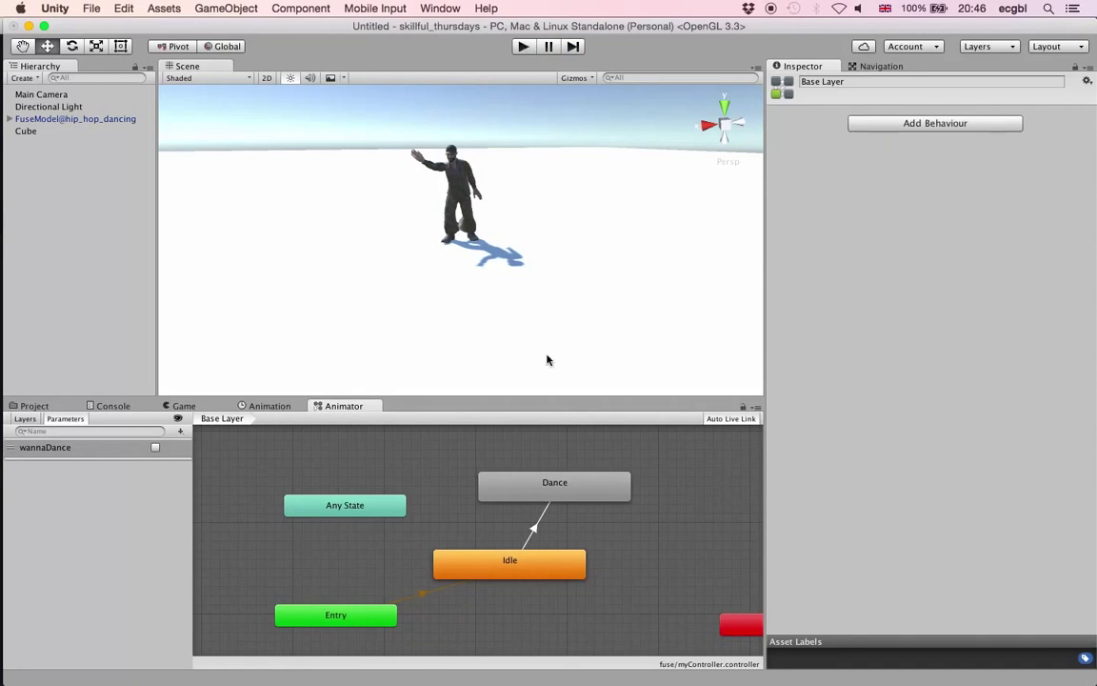
- Add a Bool parameter named wannaRest
{"action": "left_click", "coordinate": [180, 432]}
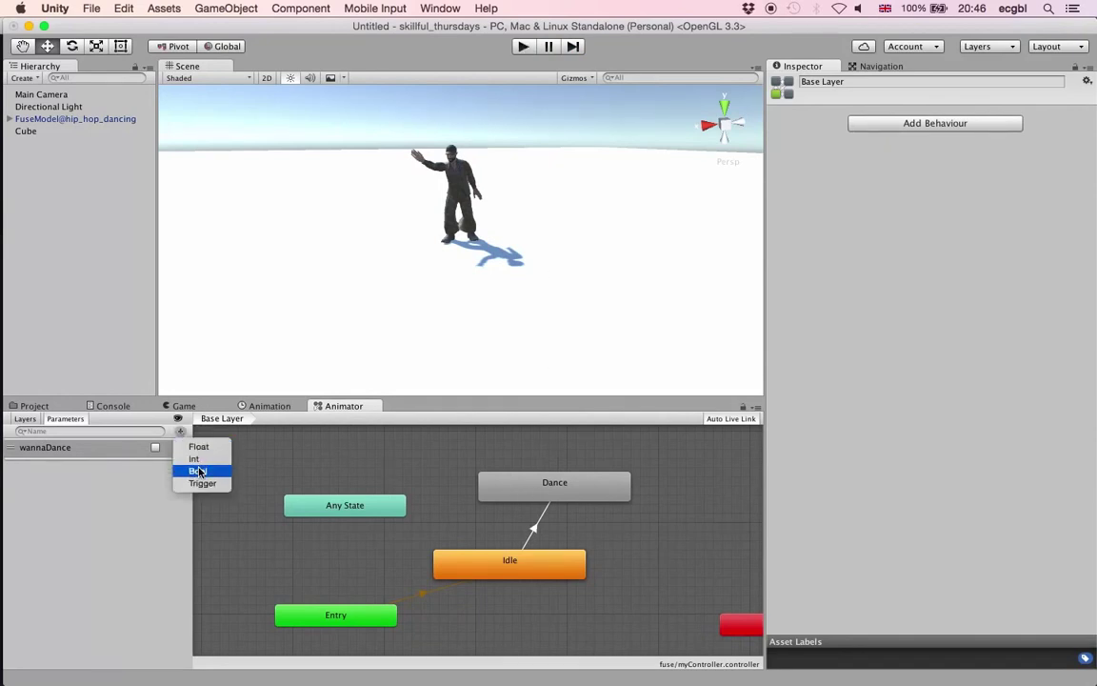
{"action": "left_click", "coordinate": [197, 470]}
{"action": "type", "text": "wanna"}
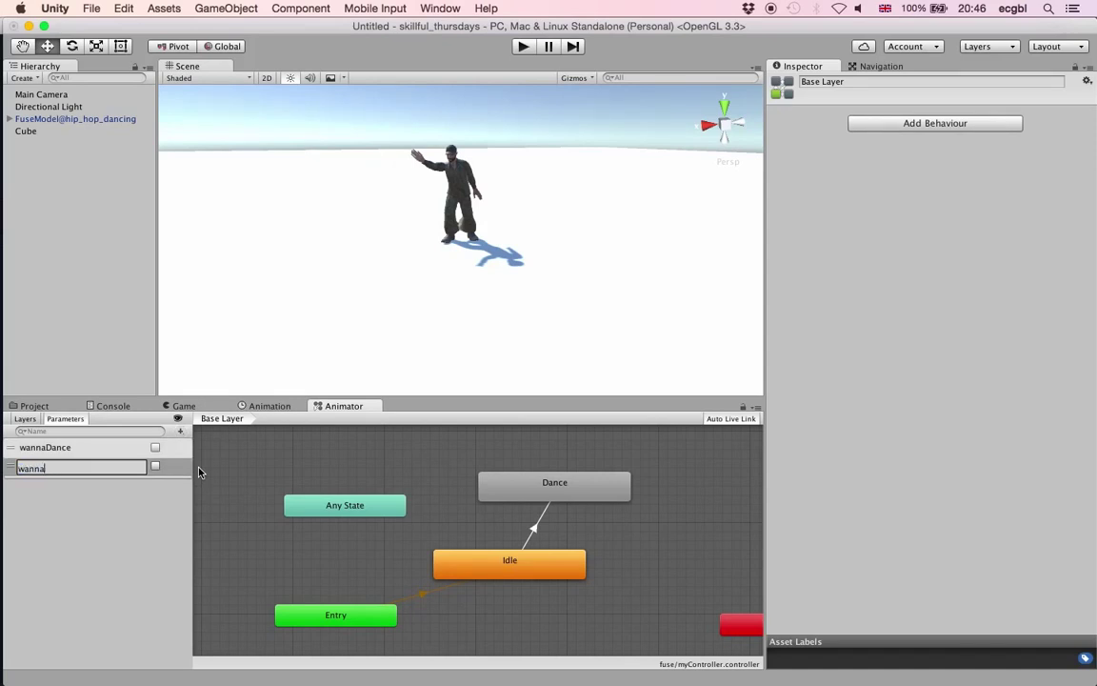
{"action": "type", "text": "r"}
{"action": "key", "text": "BackSpace"}
{"action": "type", "text": "Rest"}
{"action": "key", "text": "Return"}
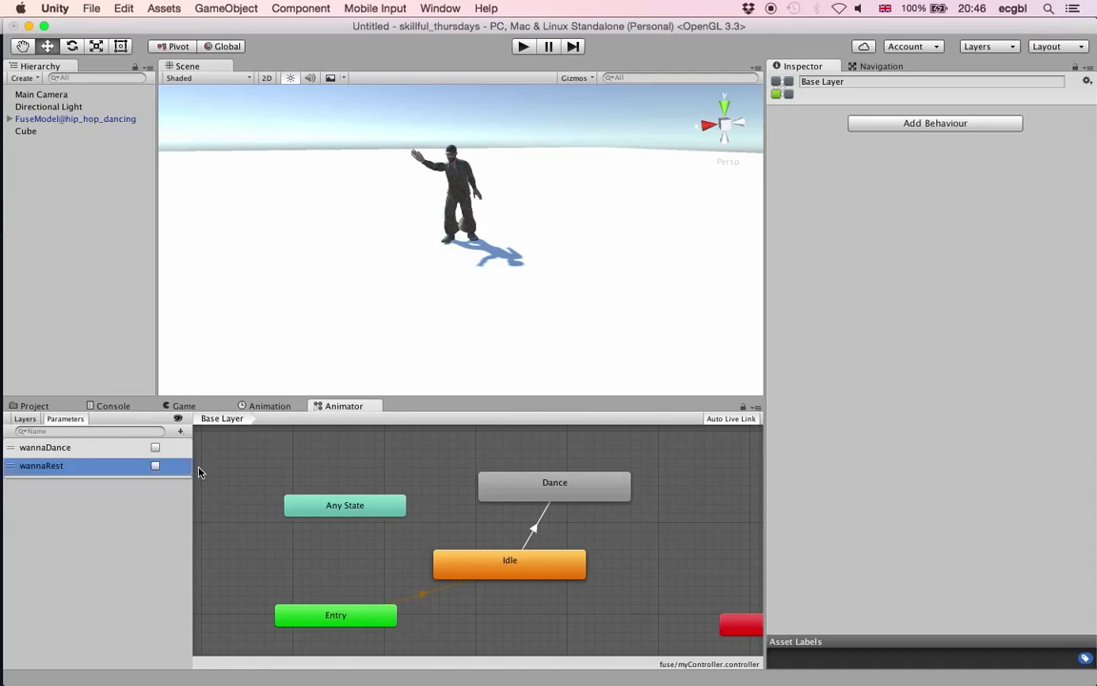
- Make a Dance-to-Idle transition with the condition wannaRest
{"action": "right_click", "coordinate": [504, 495]}
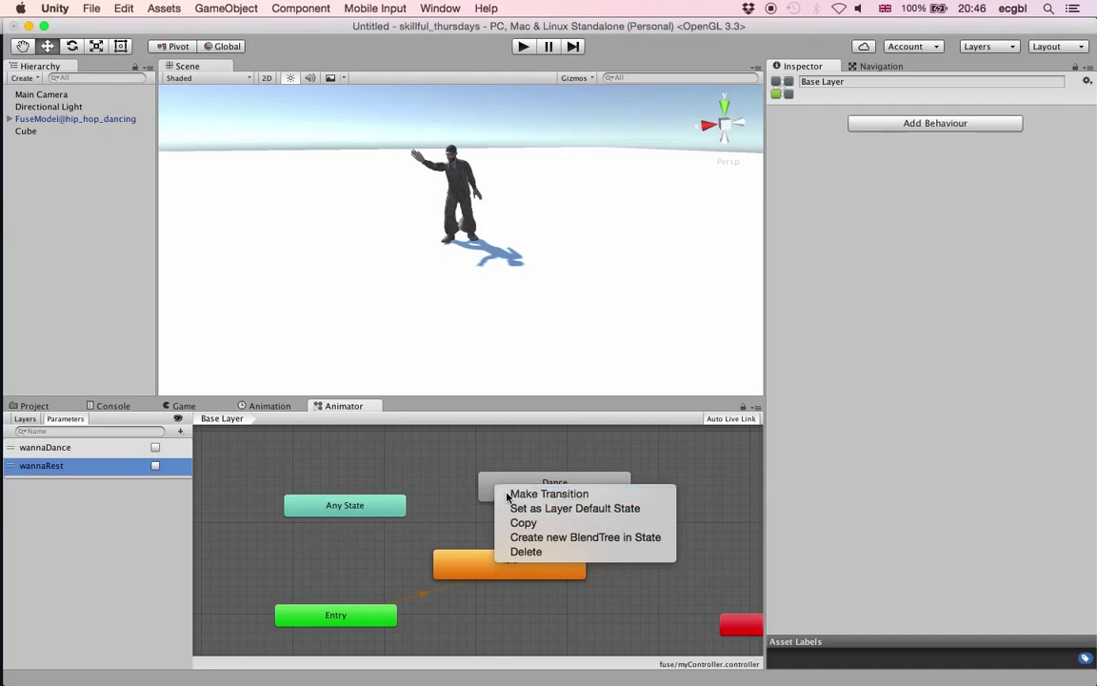
{"action": "left_click", "coordinate": [506, 496]}
{"action": "left_click", "coordinate": [490, 558]}
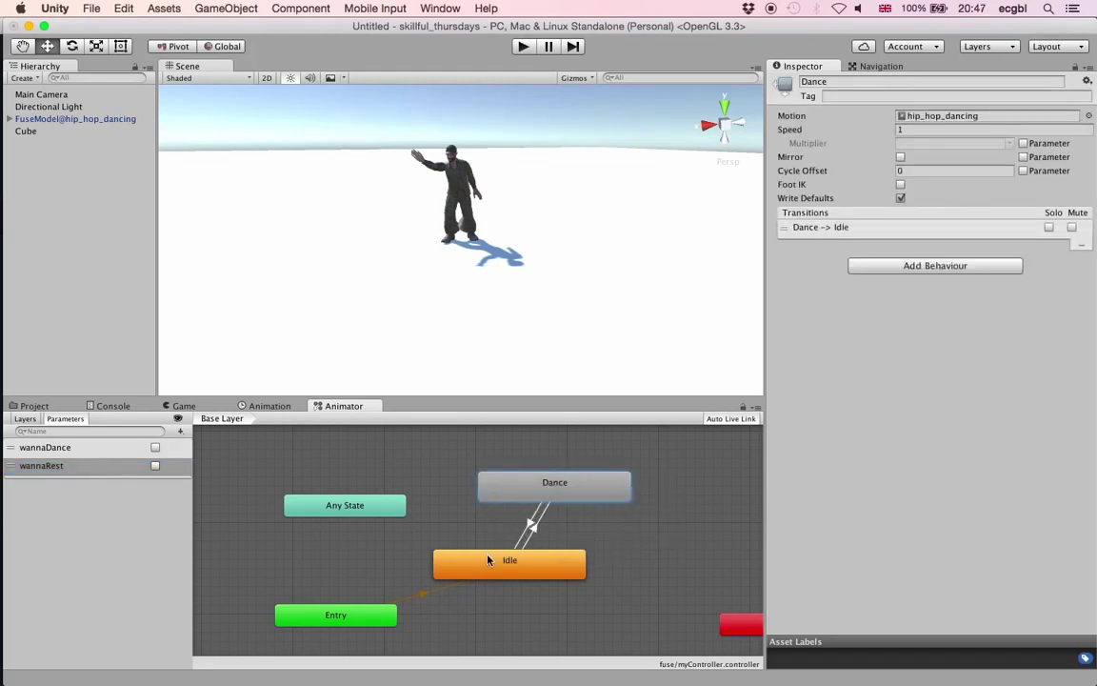
{"action": "left_click", "coordinate": [532, 526]}
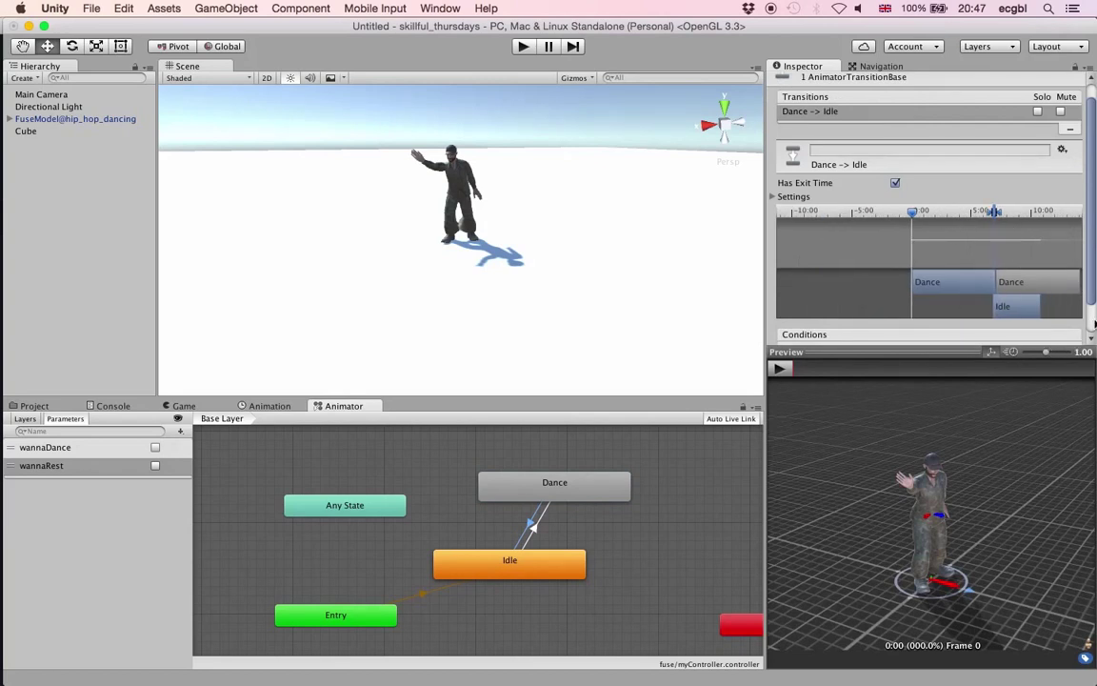
{"action": "scroll", "coordinate": [1033, 324], "scroll_direction": "down", "scroll_amount": 2}
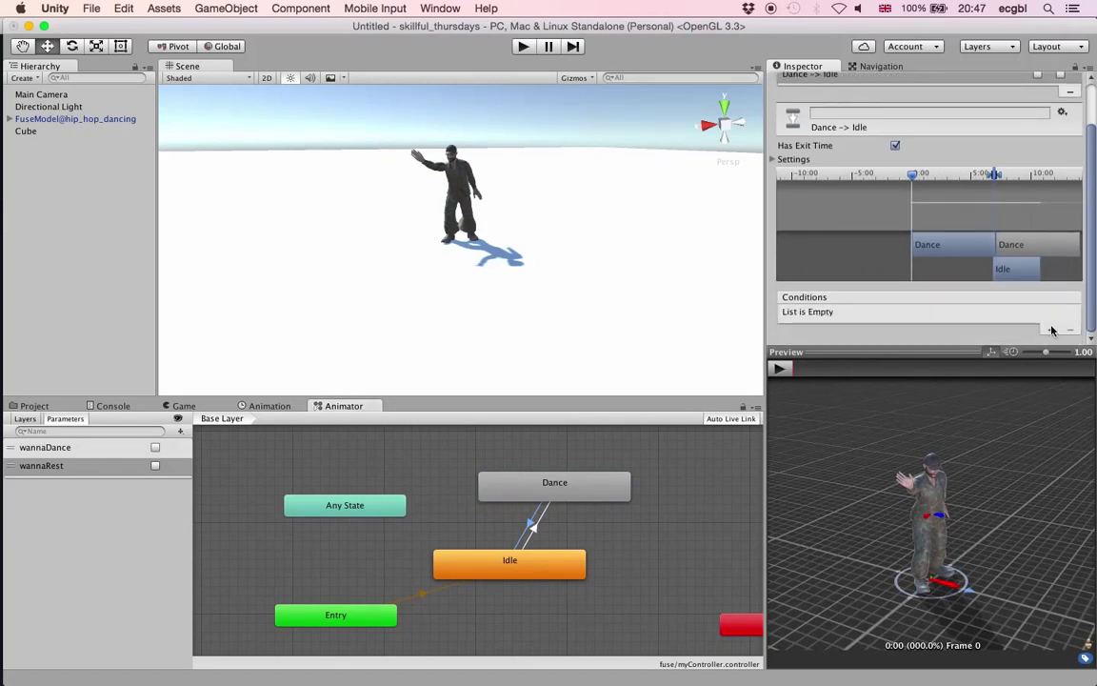
{"action": "left_click", "coordinate": [1051, 329]}
{"action": "left_click", "coordinate": [926, 314]}
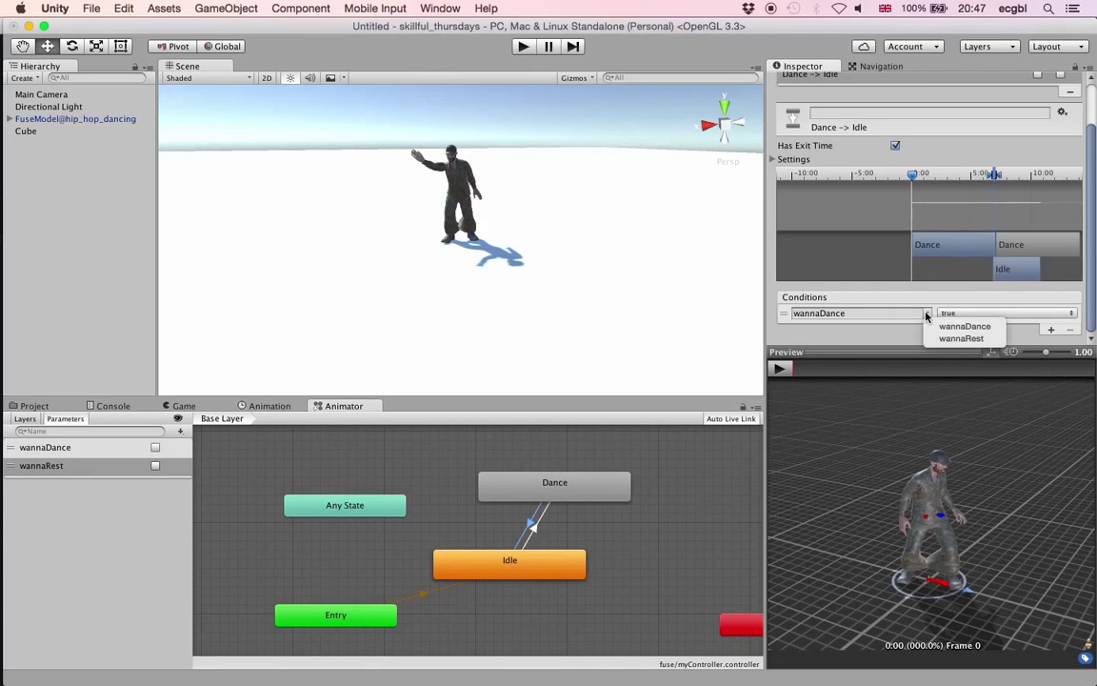
{"action": "left_click", "coordinate": [941, 339]}
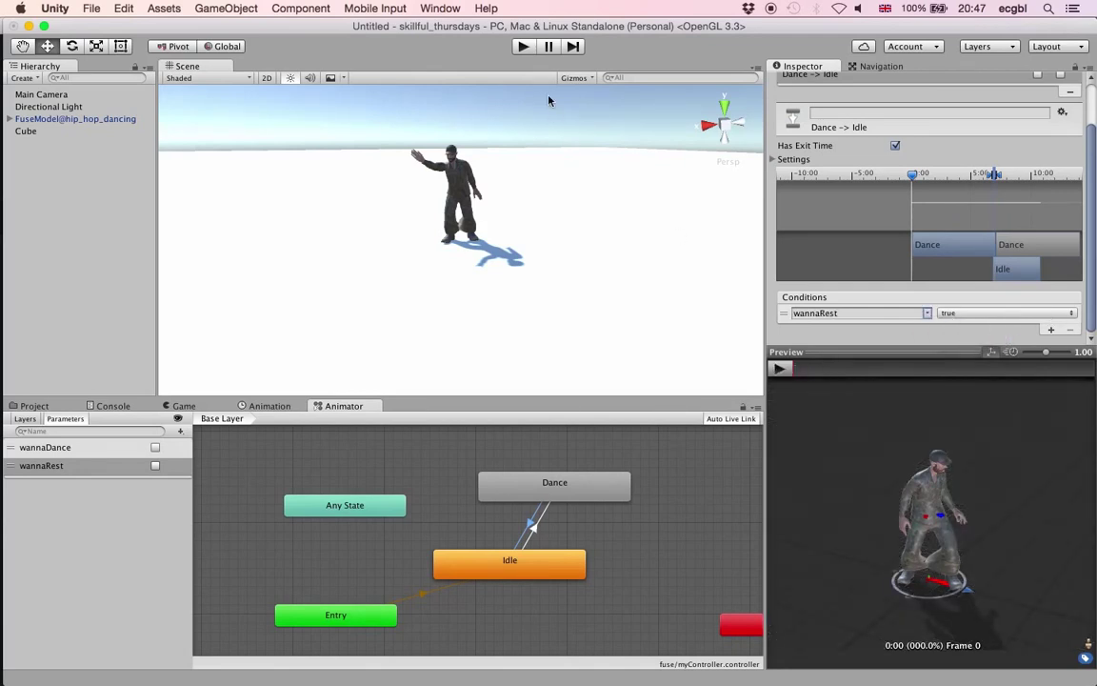
{"action": "left_click", "coordinate": [524, 47]}
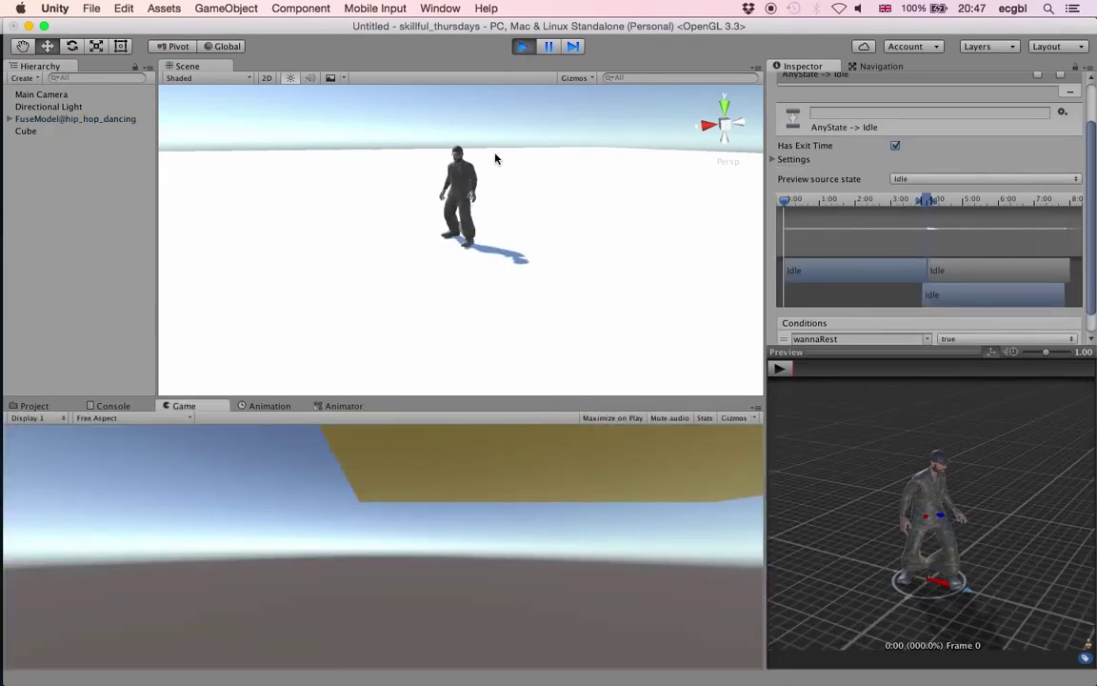
- Toggle wannaDance and wannaRest repeatedly during Play to switch the character between Dance and Idle
{"action": "left_click", "coordinate": [328, 406]}
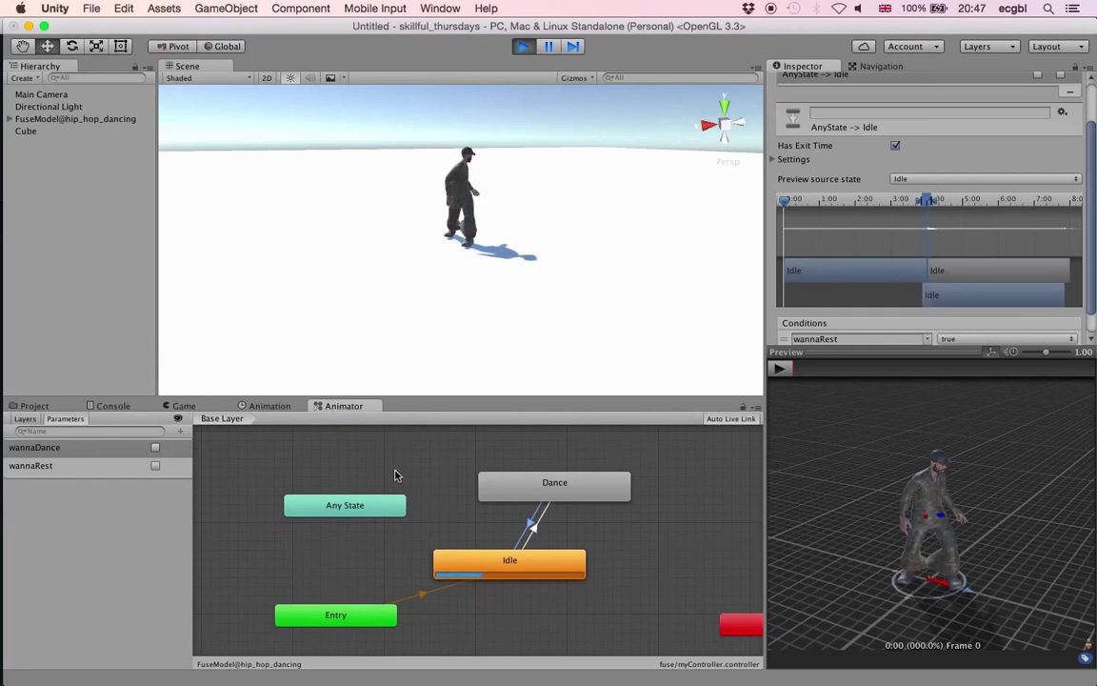
{"action": "left_click", "coordinate": [155, 449]}
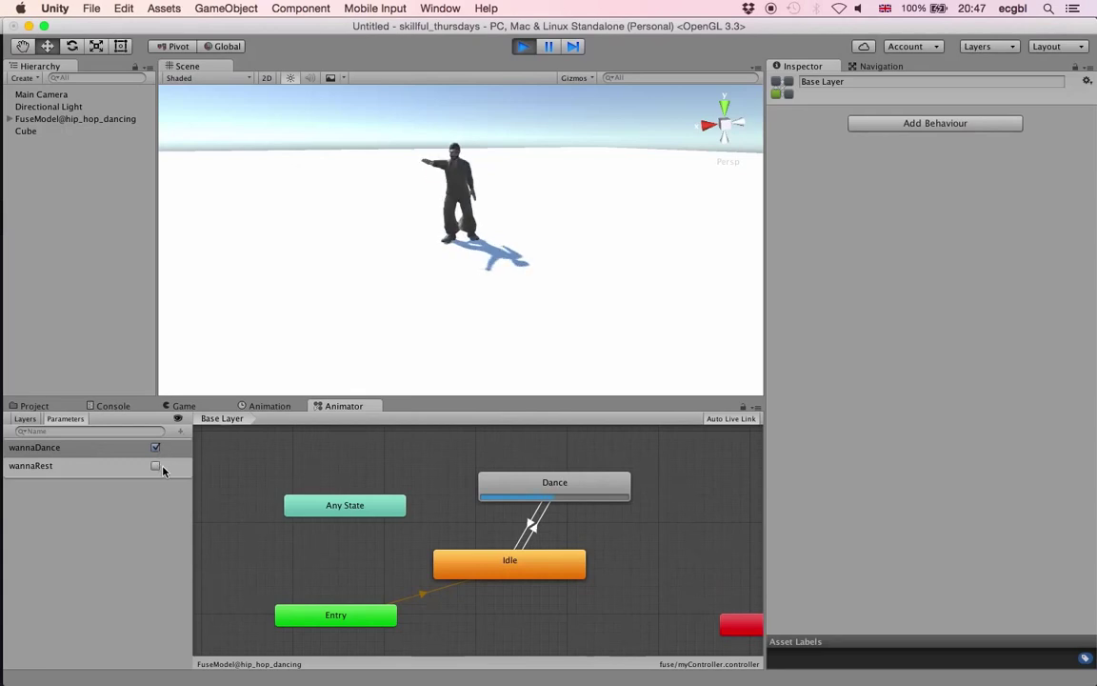
{"action": "left_click", "coordinate": [155, 467]}
{"action": "left_click", "coordinate": [156, 449]}
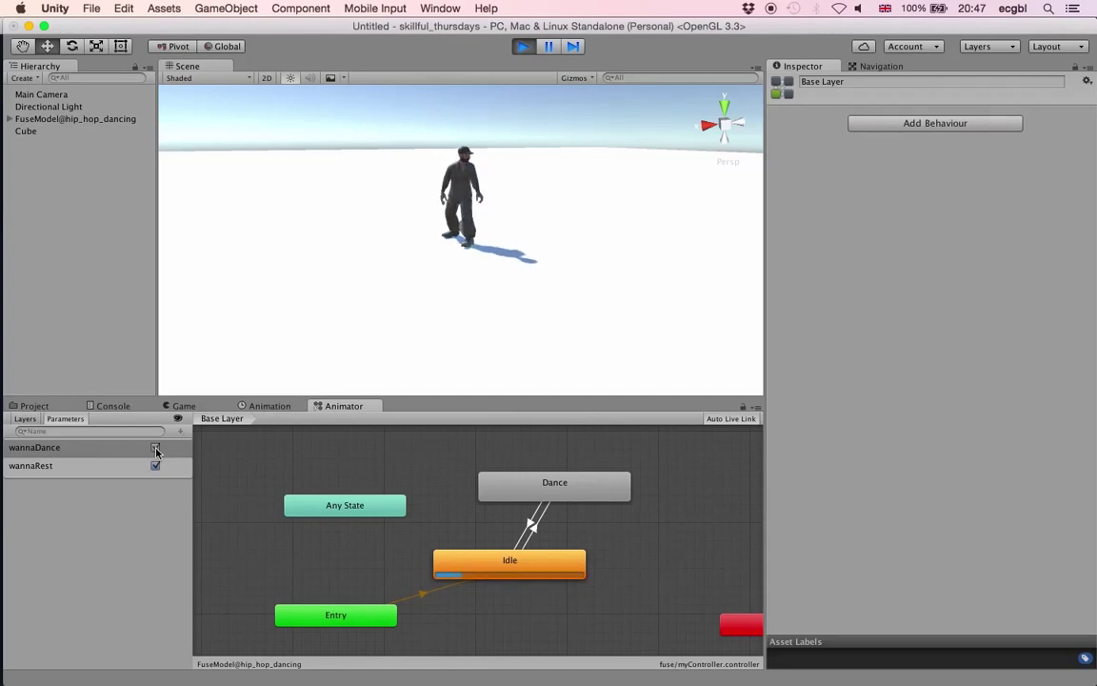
{"action": "left_click", "coordinate": [156, 448]}
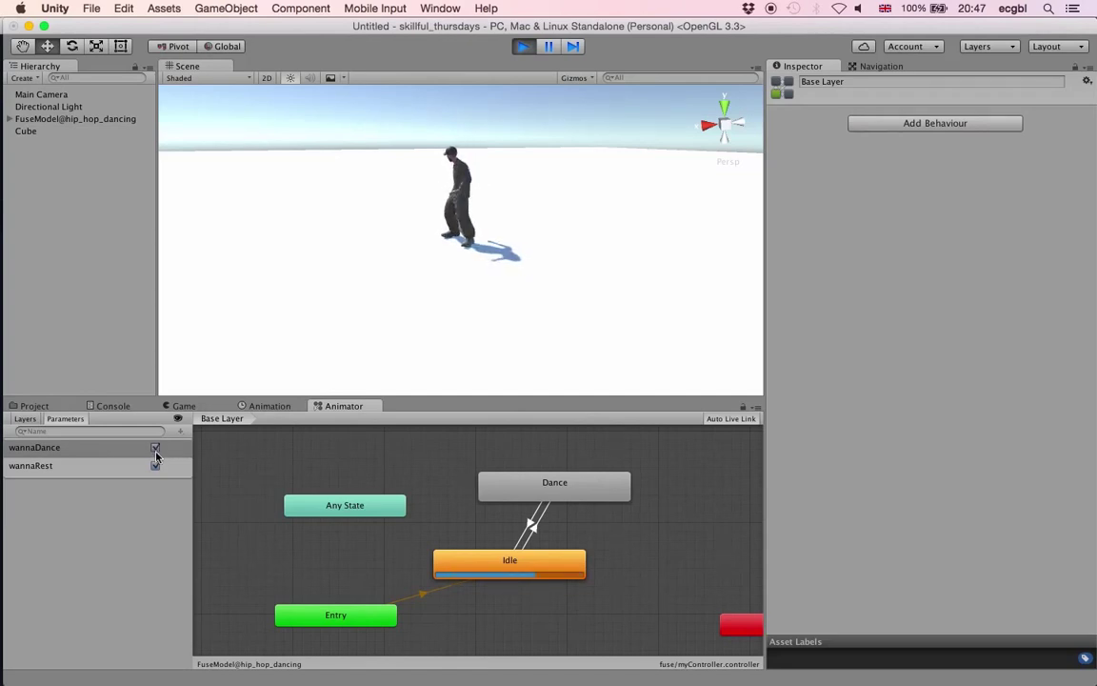
{"action": "left_click", "coordinate": [157, 465]}
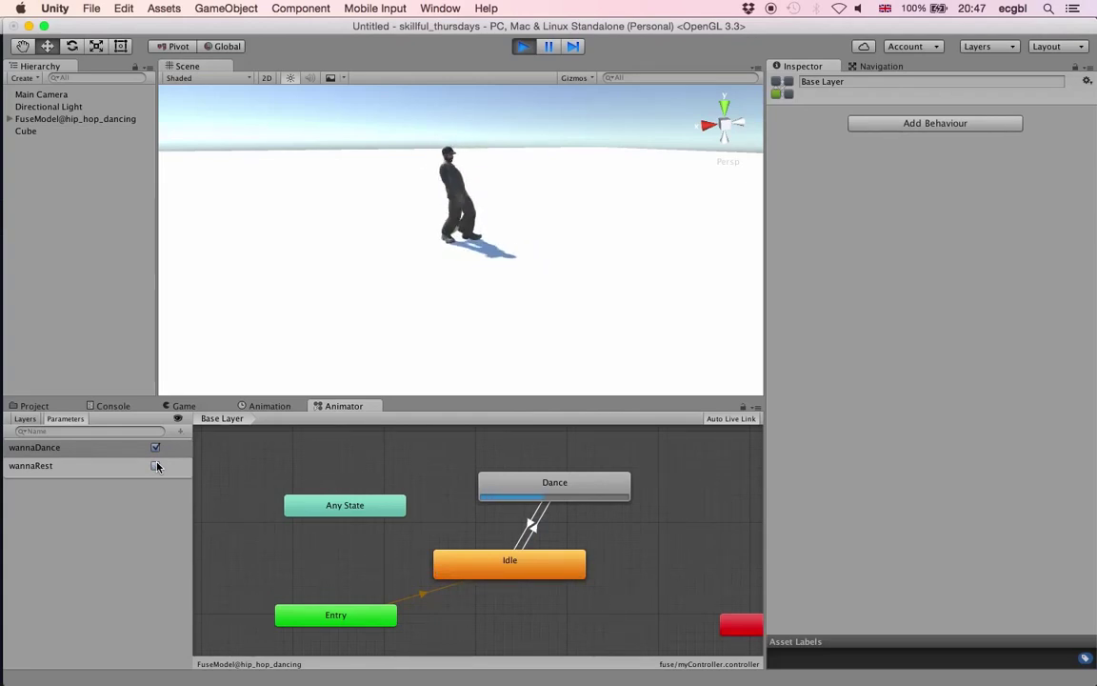
{"action": "left_click", "coordinate": [156, 466]}
{"action": "left_click", "coordinate": [156, 448]}
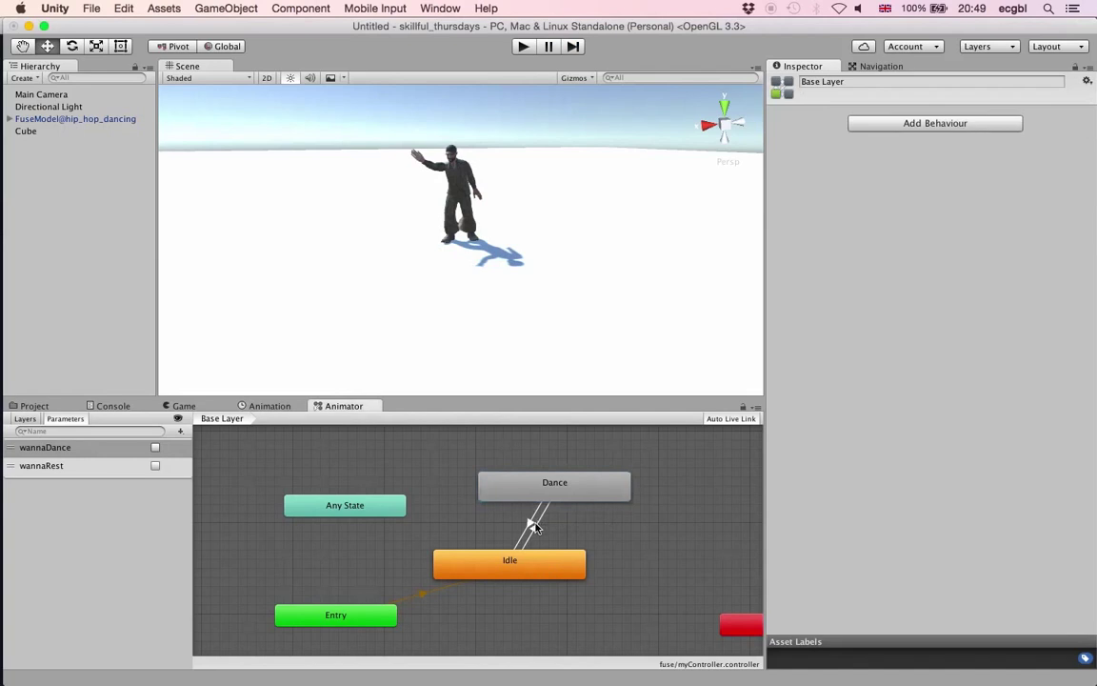
- Review both transitions, then delete the wannaDance parameter
{"action": "left_click", "coordinate": [533, 526]}
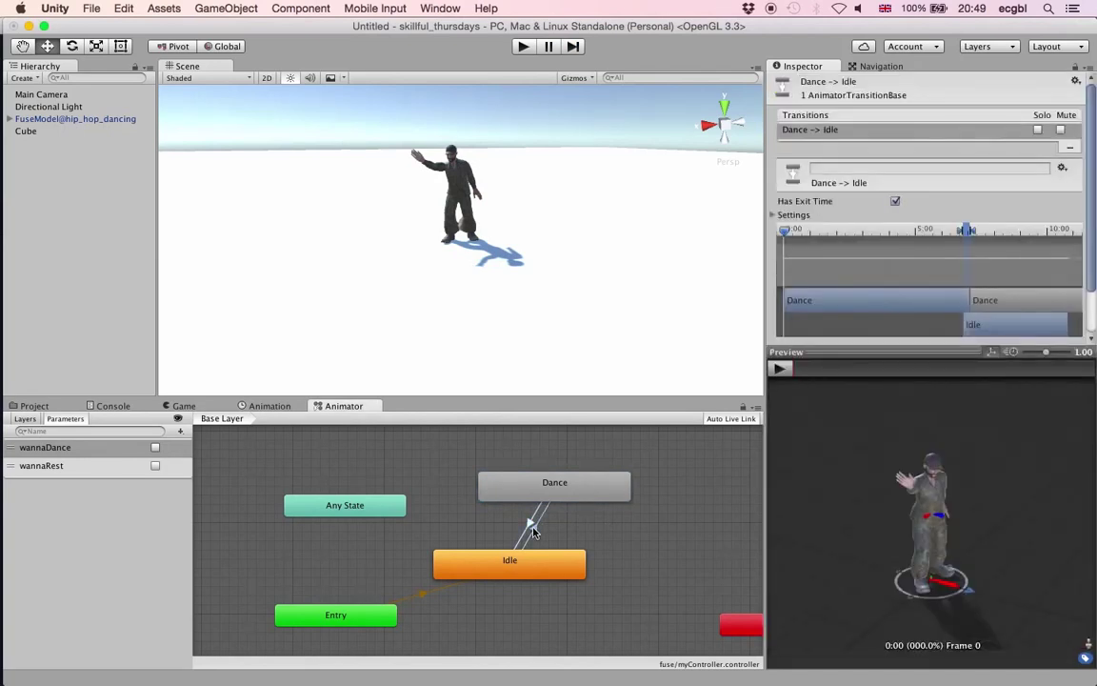
{"action": "left_click", "coordinate": [535, 529]}
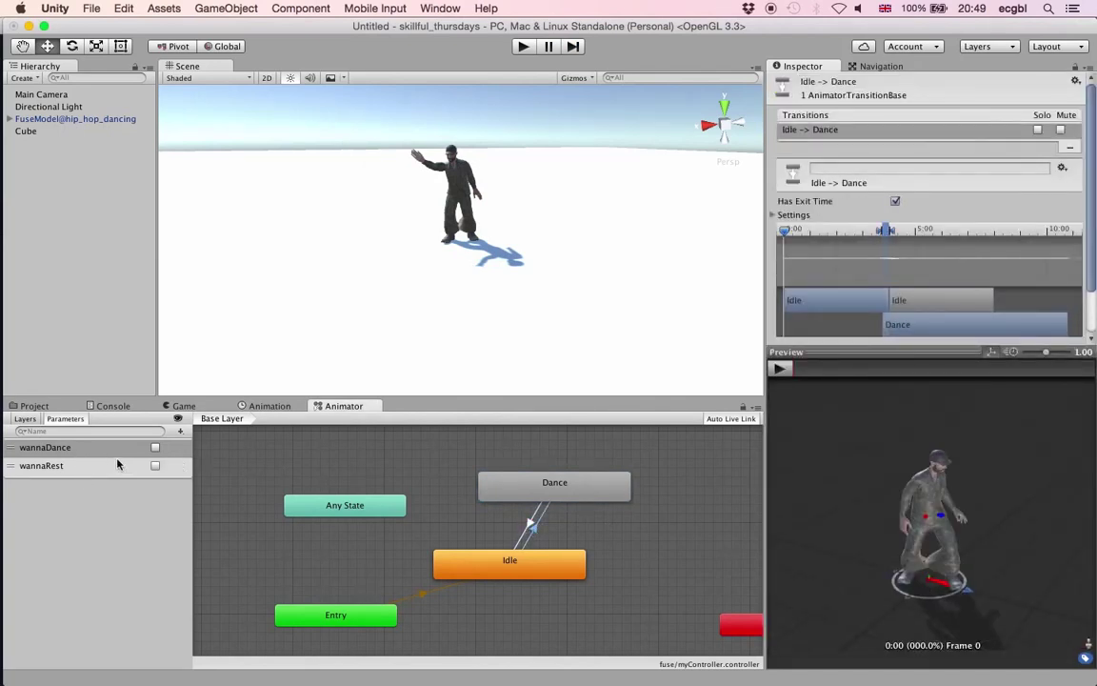
{"action": "left_click", "coordinate": [12, 449]}
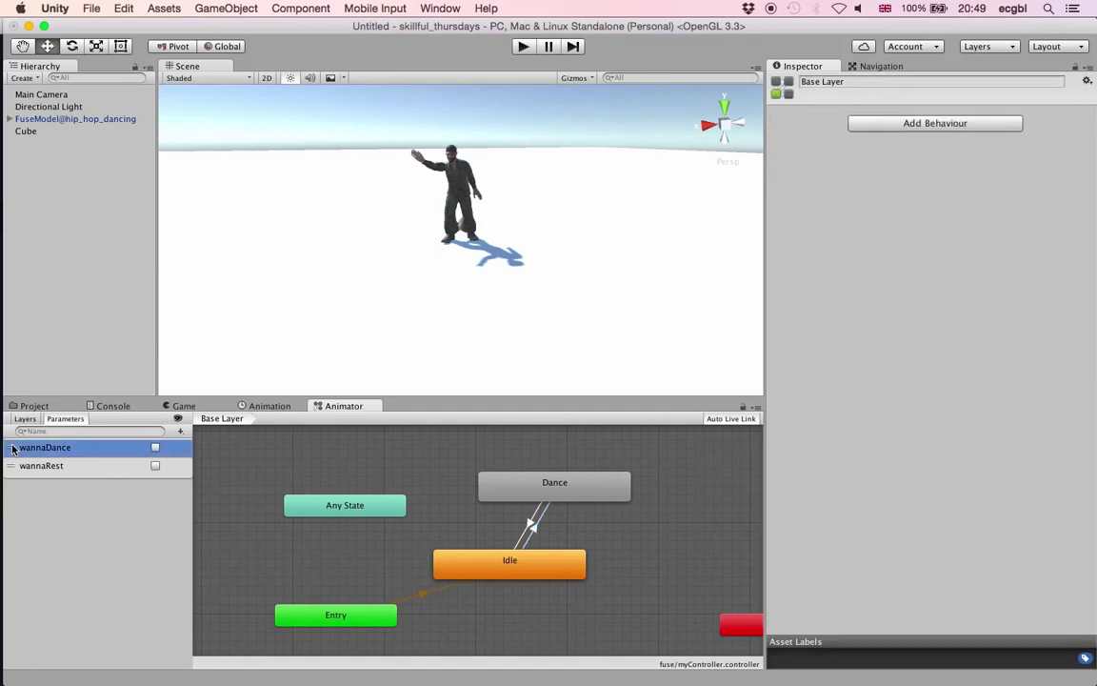
{"action": "right_click", "coordinate": [69, 454]}
{"action": "left_click", "coordinate": [94, 468]}
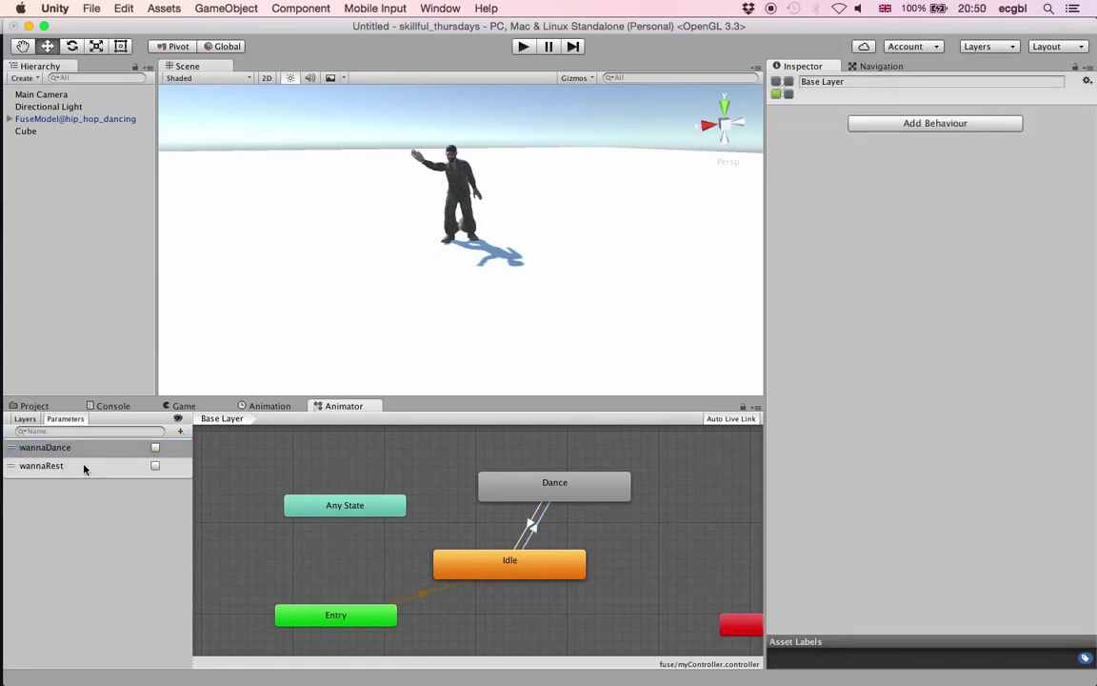
{"action": "left_click", "coordinate": [675, 256]}
- Delete the wannaRest parameter and confirm the deletion
{"action": "right_click", "coordinate": [44, 451]}
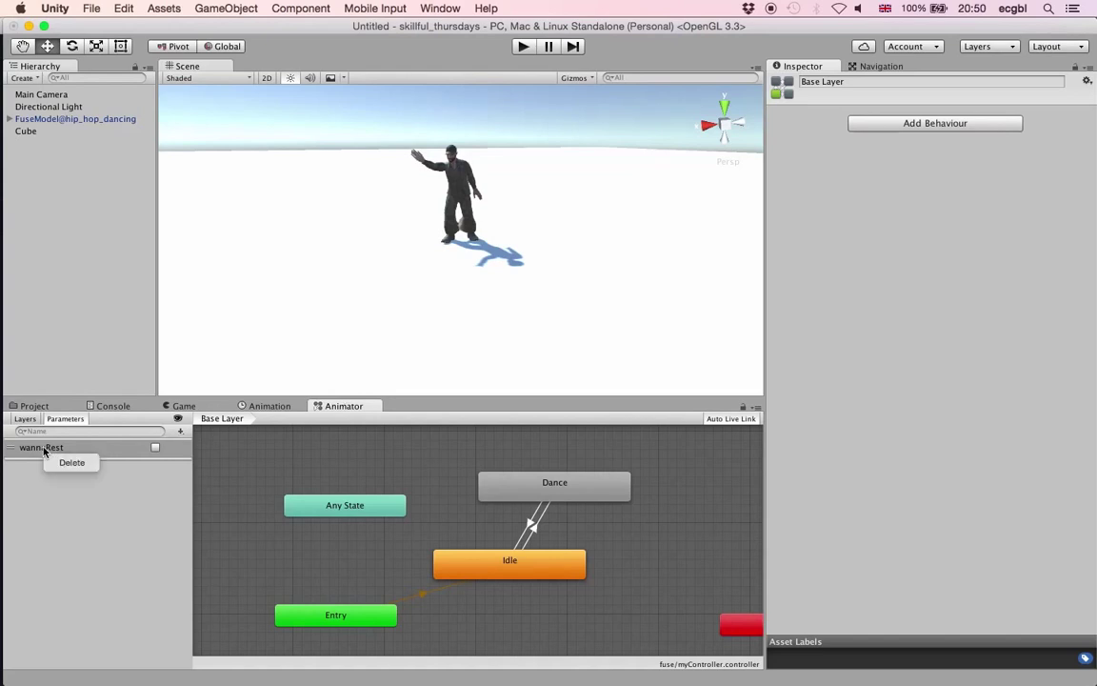
{"action": "left_click", "coordinate": [55, 464]}
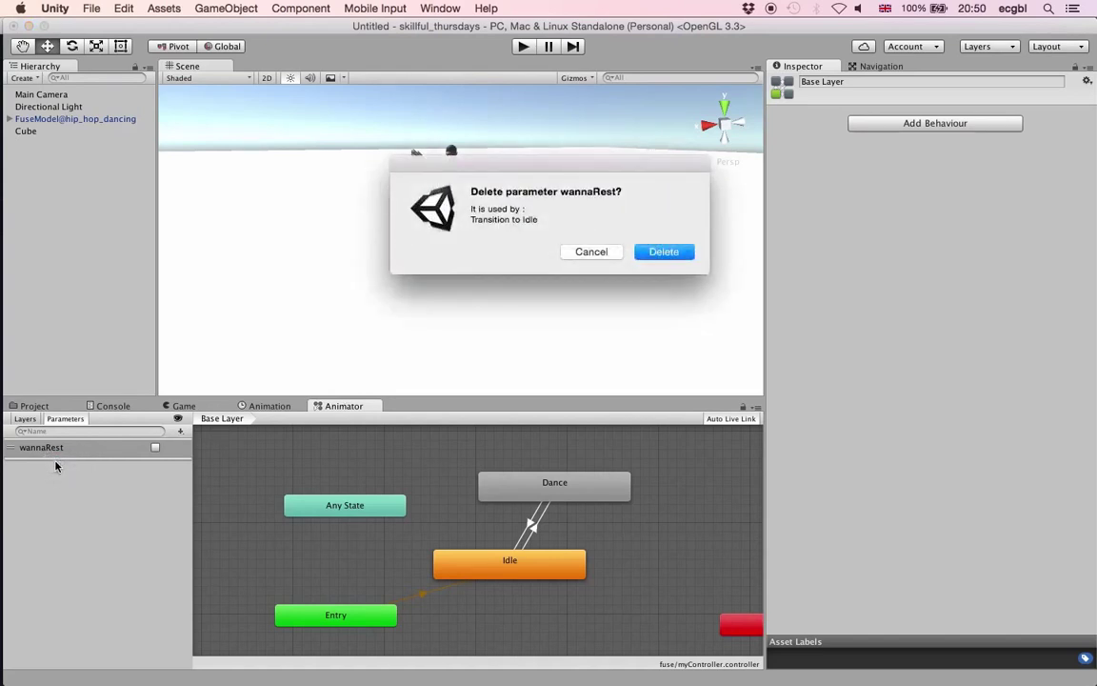
{"action": "left_click", "coordinate": [664, 253]}
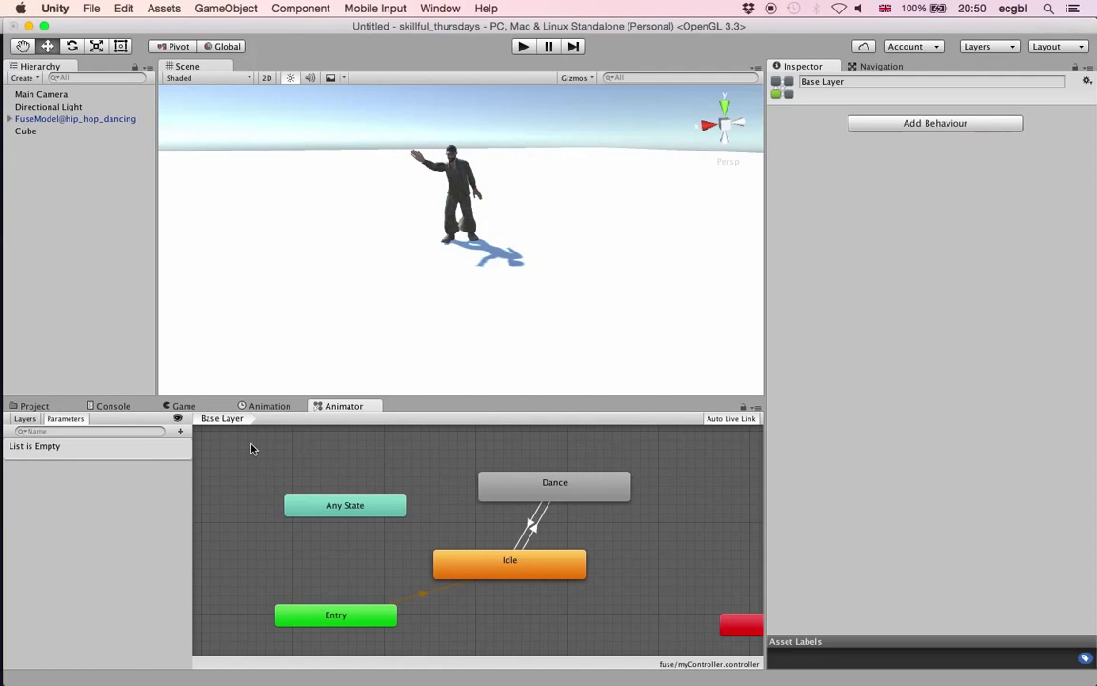
- Add two trigger parameters named wannaDance and wannaRest to myController
{"action": "left_click", "coordinate": [180, 430]}
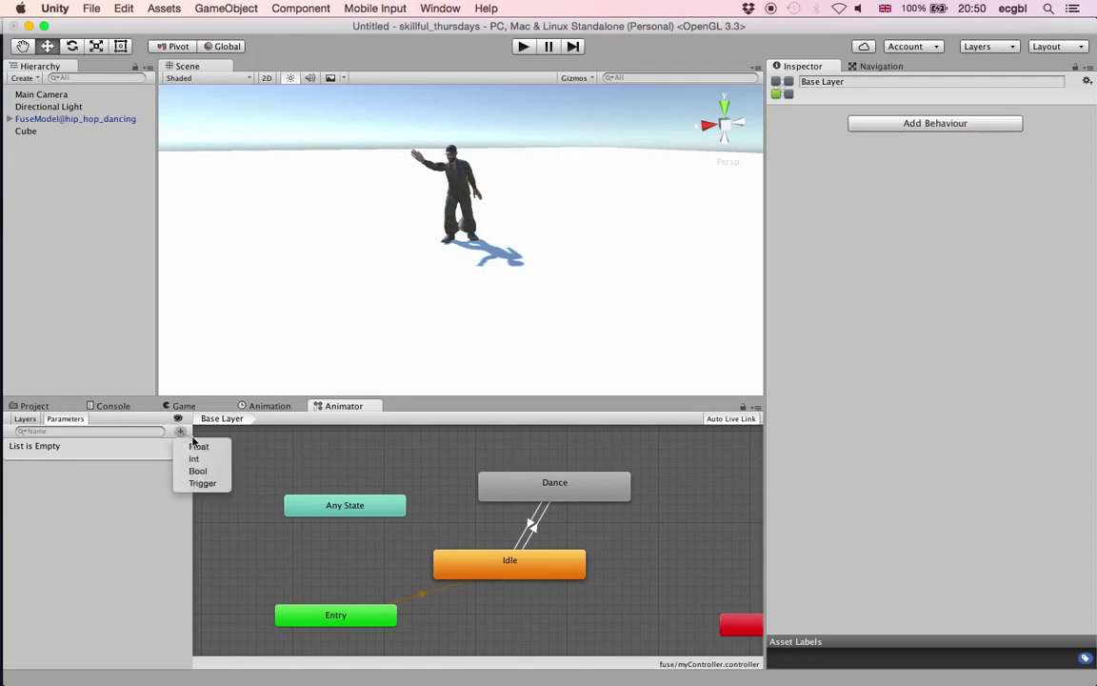
{"action": "left_click", "coordinate": [195, 482]}
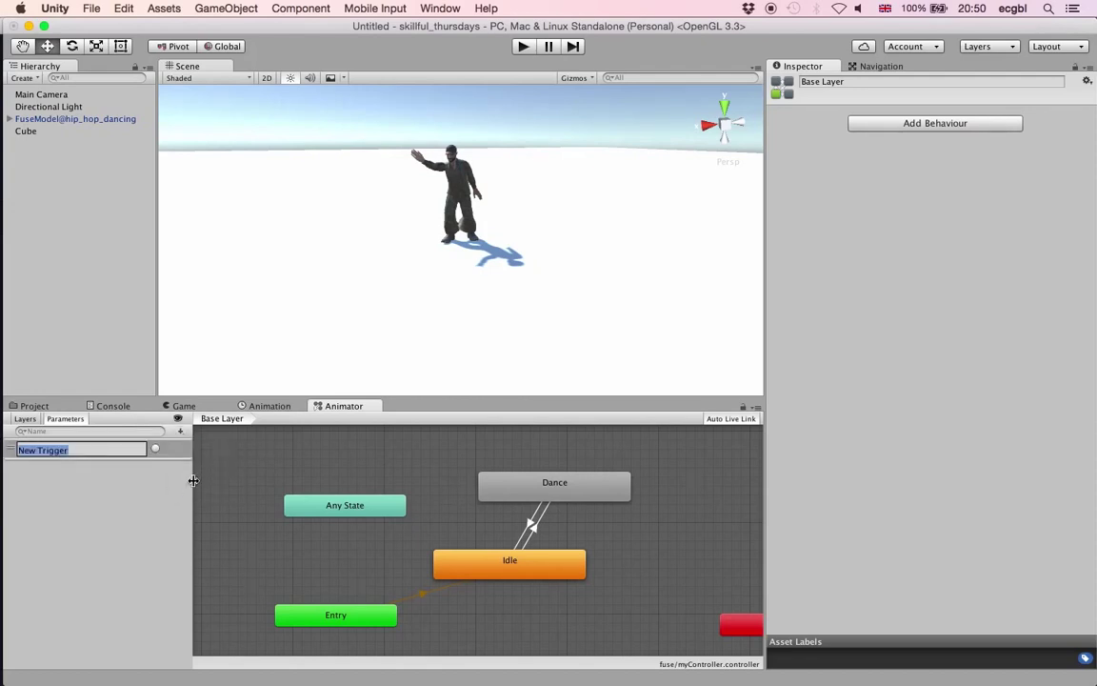
{"action": "type", "text": "wannaDanc"}
{"action": "key", "text": "Return"}
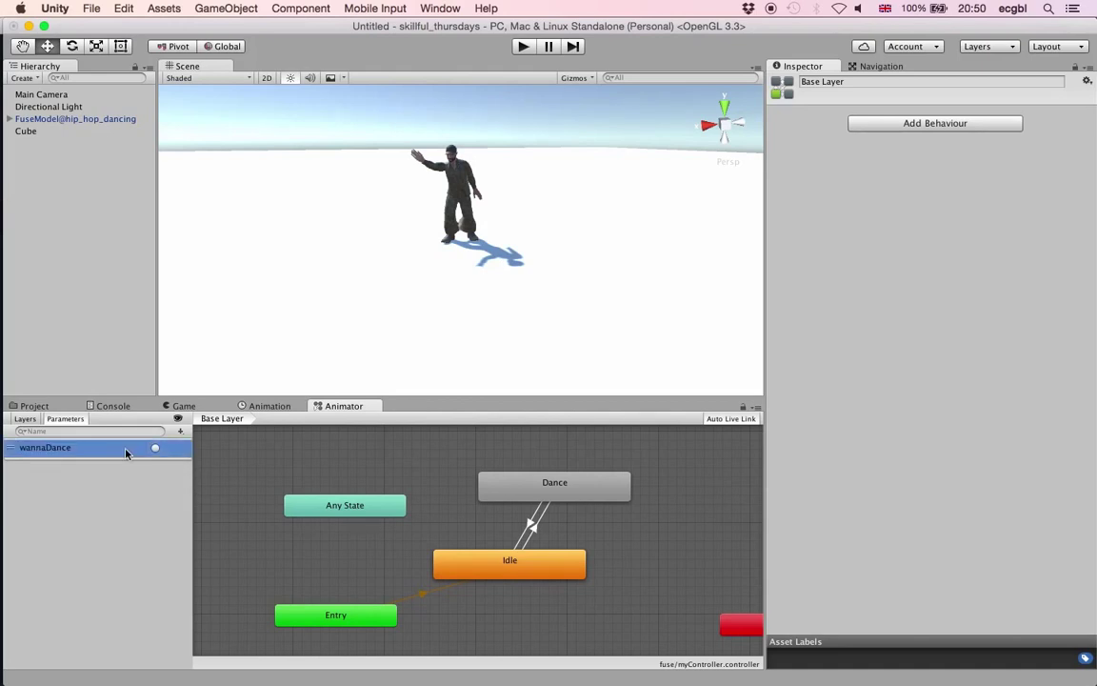
{"action": "left_click", "coordinate": [180, 436]}
{"action": "left_click", "coordinate": [196, 487]}
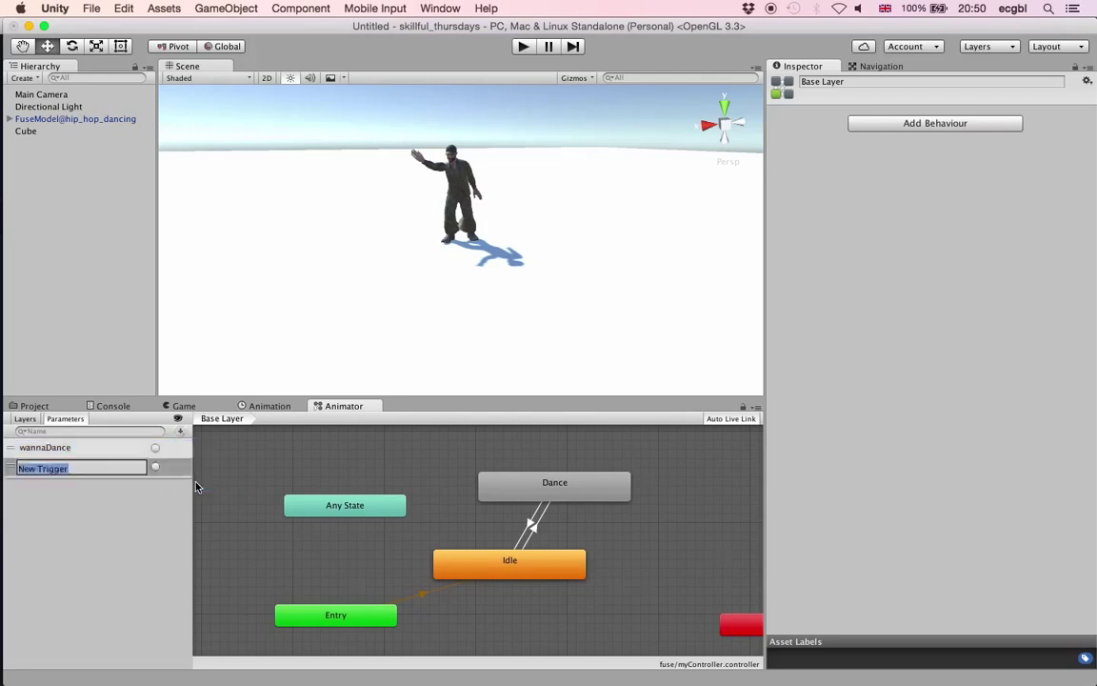
{"action": "type", "text": "wannaRest"}
{"action": "key", "text": "Return"}
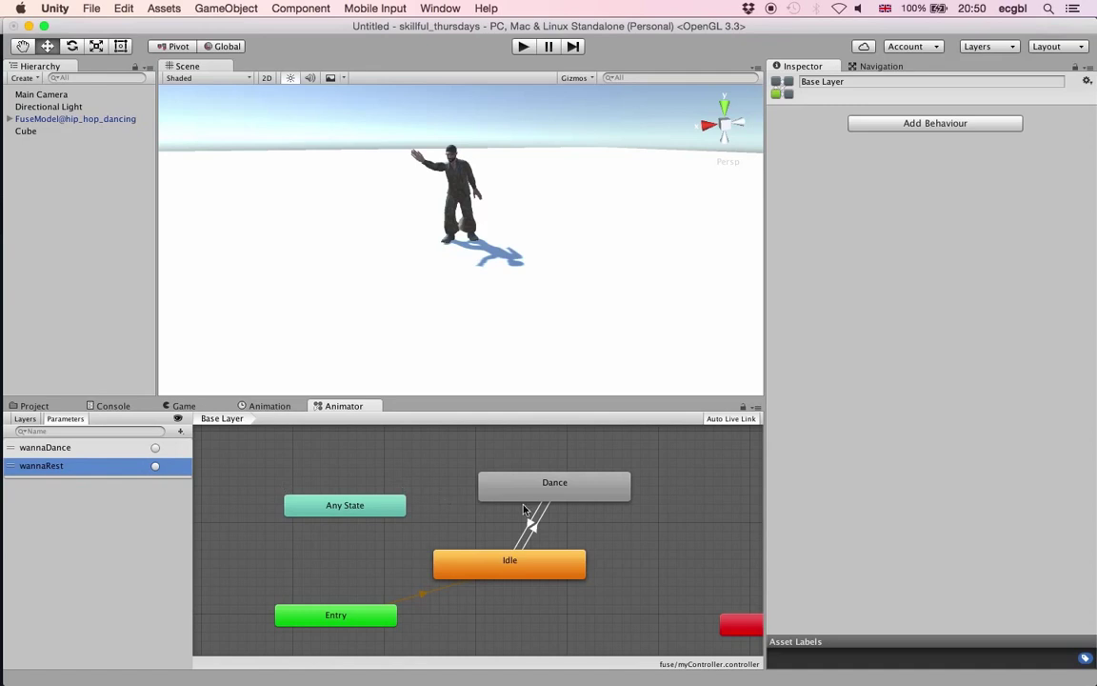
- Verify the Idle→Dance and Dance→Idle transition conditions use the triggers, then enter Play mode
{"action": "left_click", "coordinate": [534, 531]}
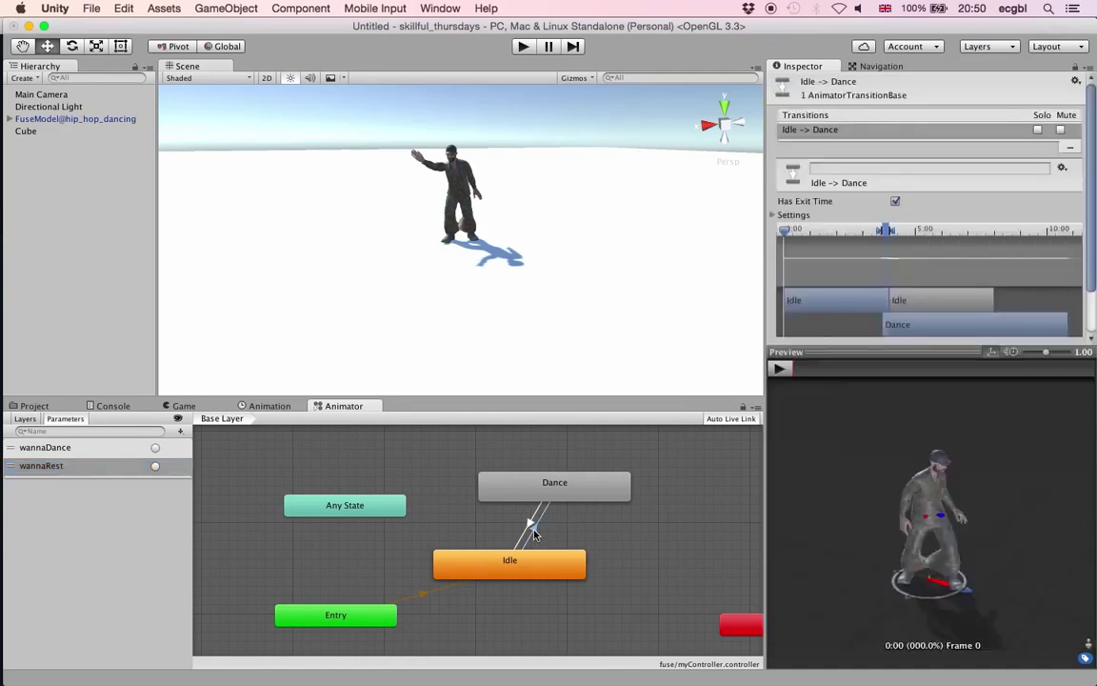
{"action": "scroll", "coordinate": [1074, 327], "scroll_direction": "down", "scroll_amount": 5}
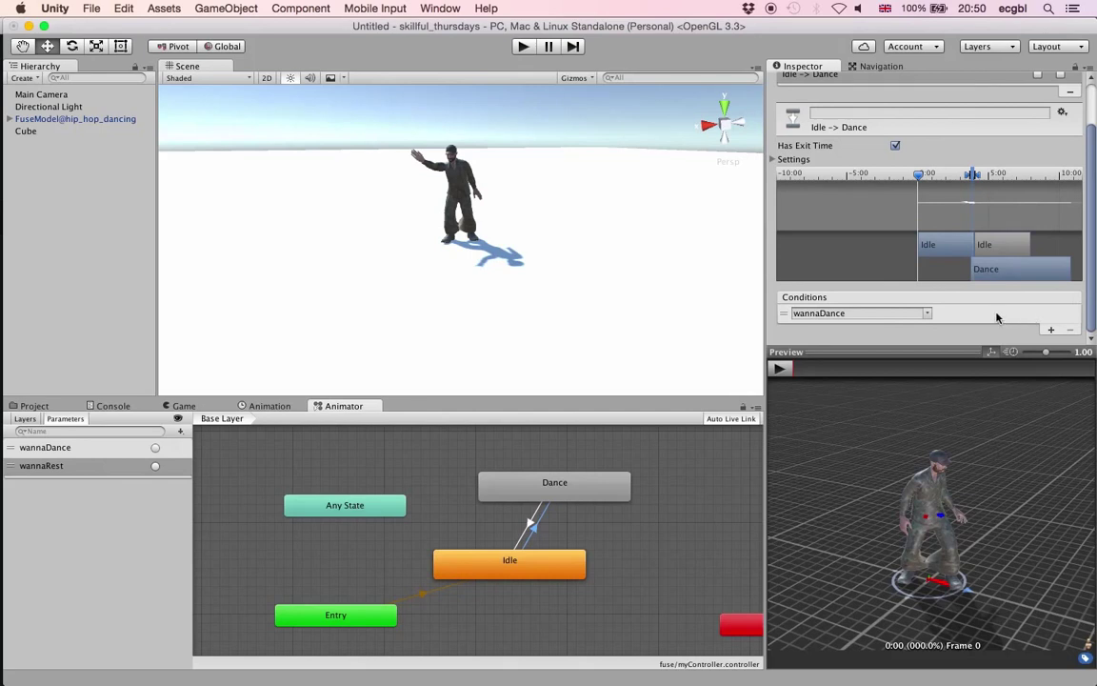
{"action": "left_click", "coordinate": [532, 526]}
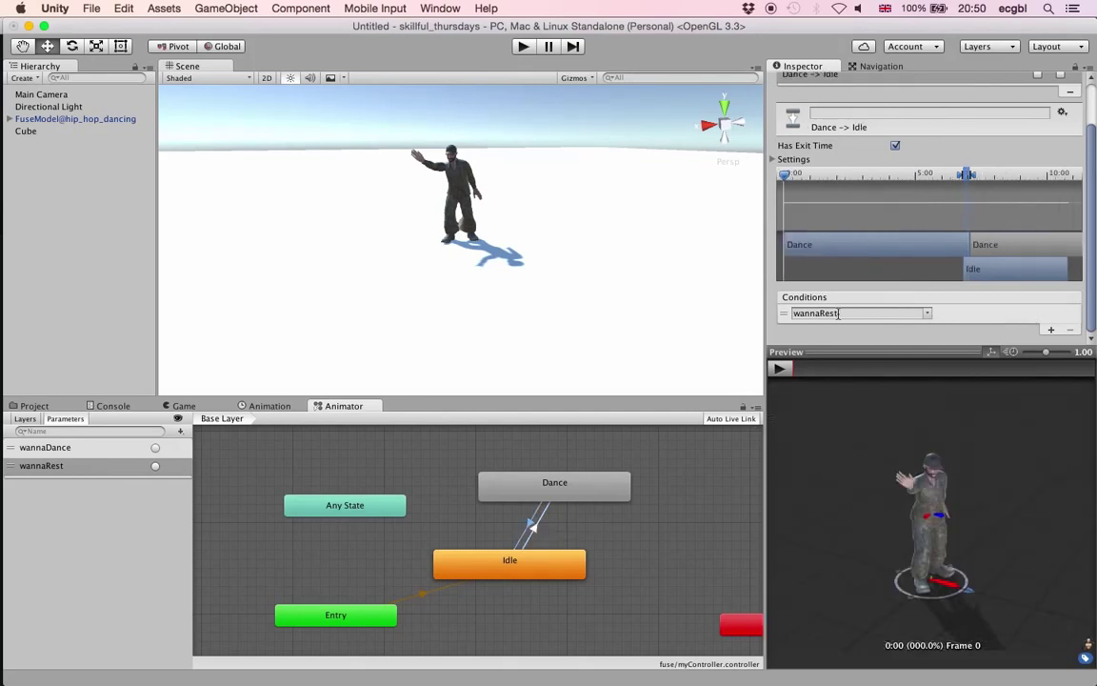
{"action": "left_click", "coordinate": [525, 49]}
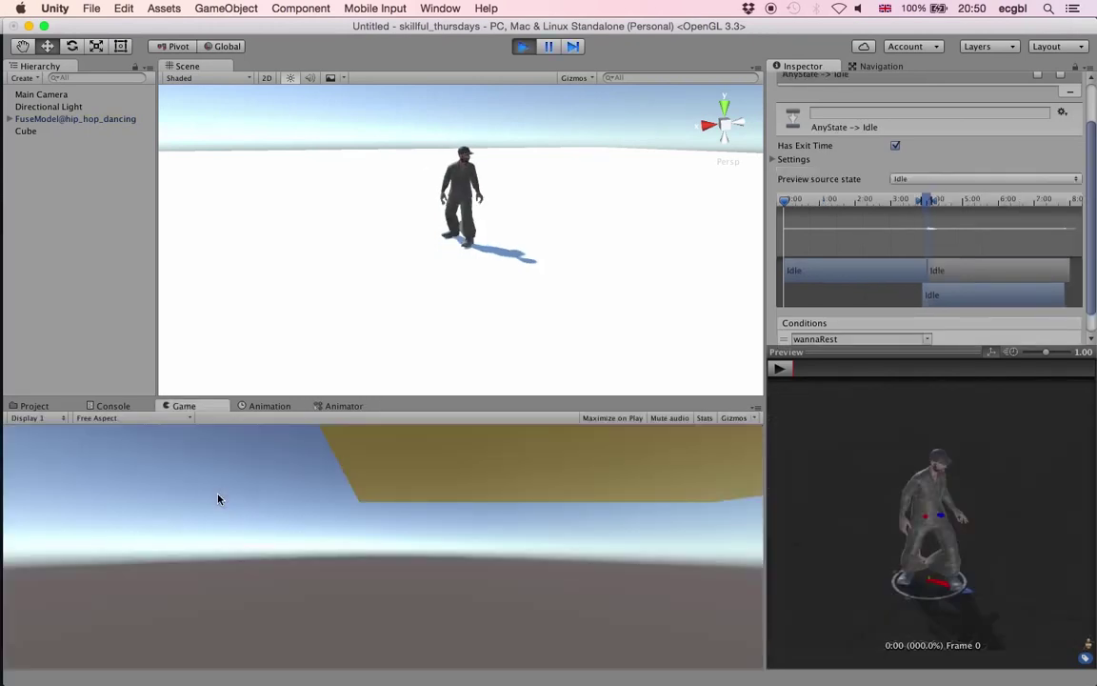
- In the Animator, fire wannaDance to start dancing, wannaRest to return to Idle, then stop playing
{"action": "left_click", "coordinate": [340, 406]}
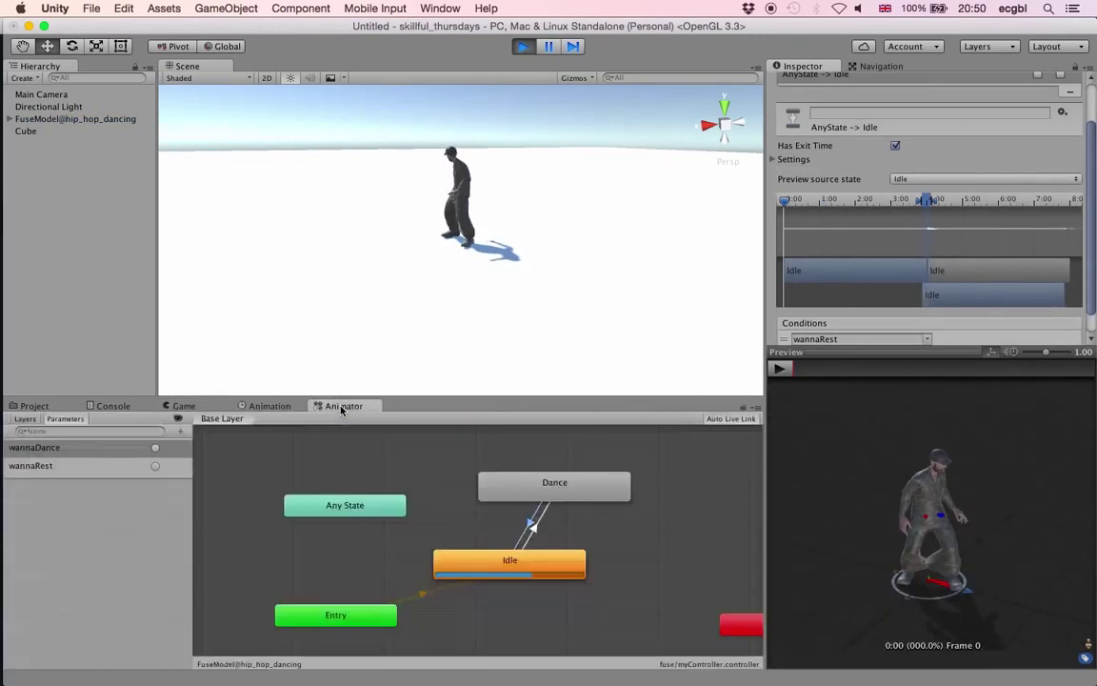
{"action": "left_click", "coordinate": [155, 448]}
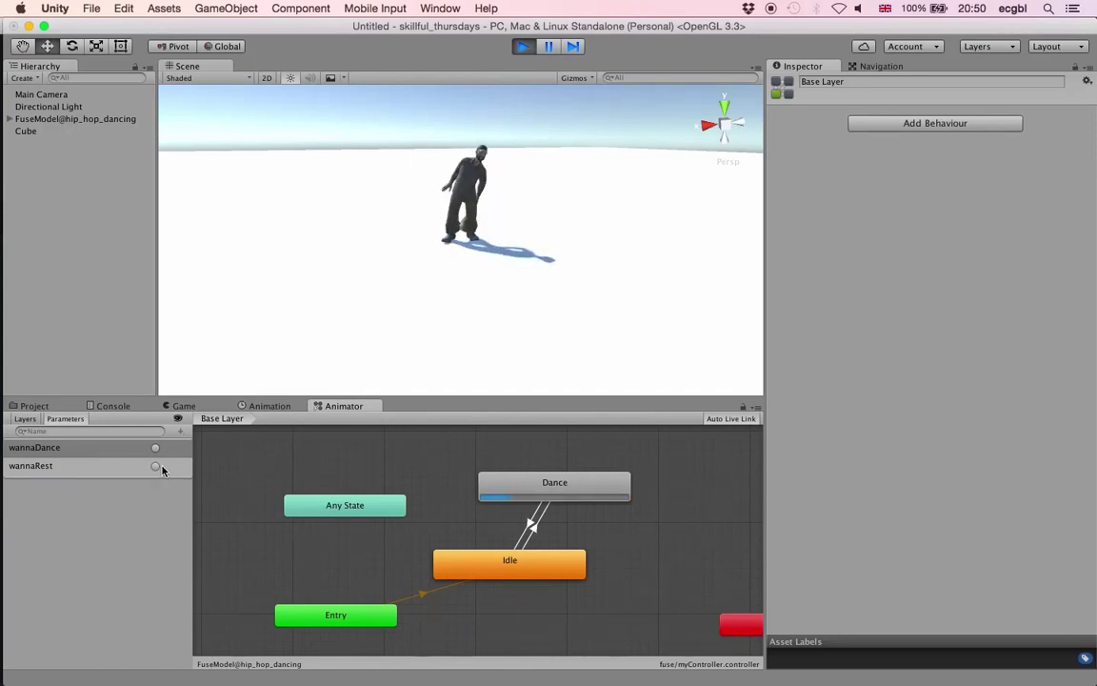
{"action": "left_click", "coordinate": [156, 467]}
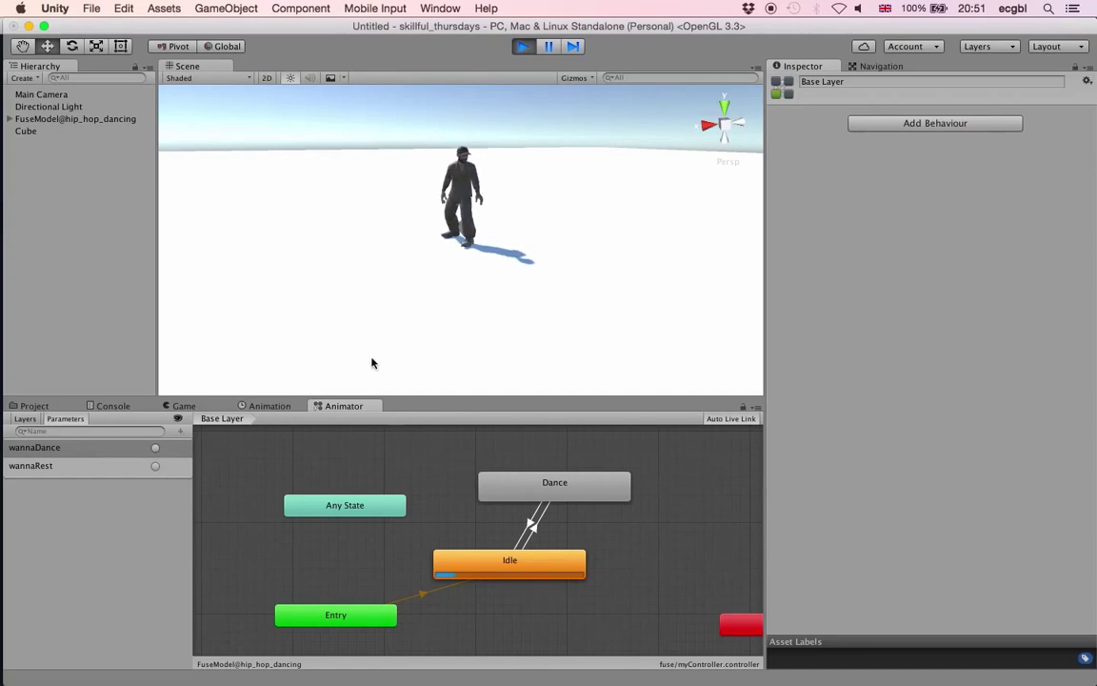
{"action": "left_click", "coordinate": [522, 45]}
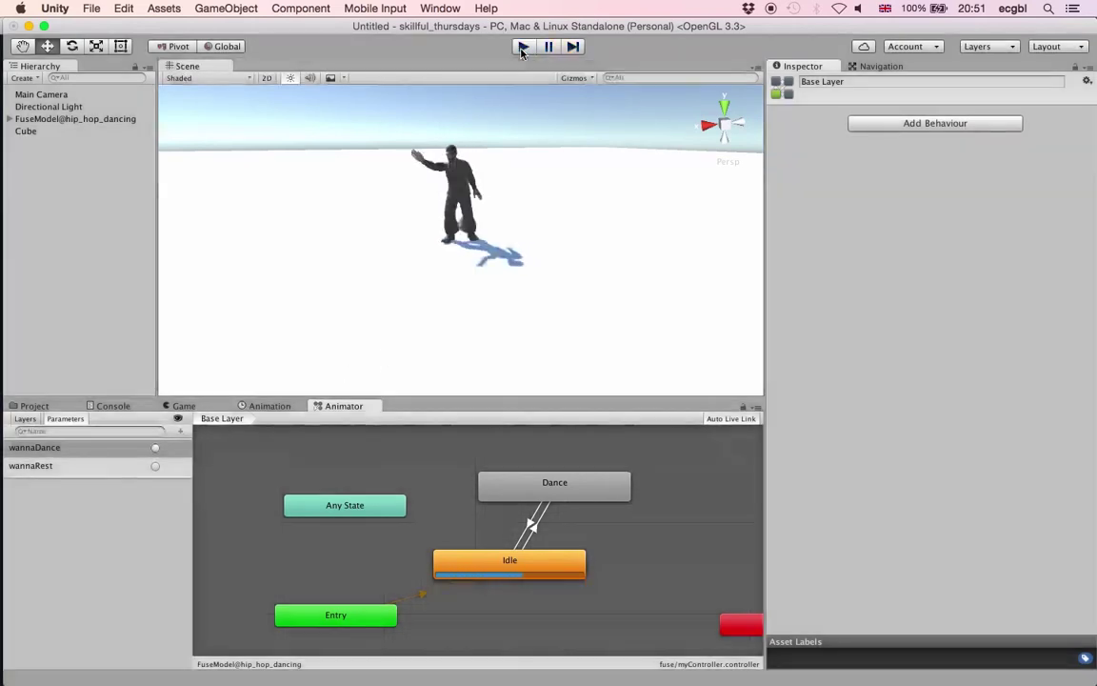